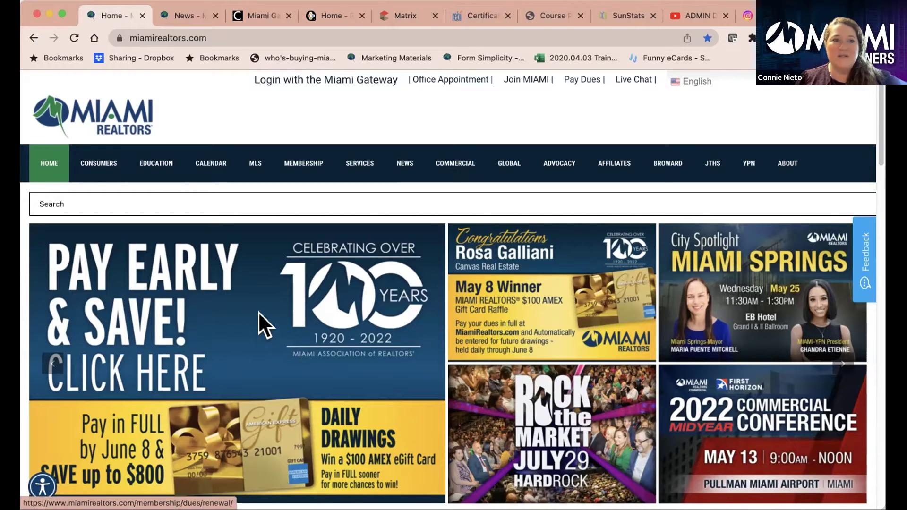
- Look over the MIAMI REALTORS homepage down to the property search, Miami Gateway, news and upcoming events sections
scroll(255, 309, "down", 2)
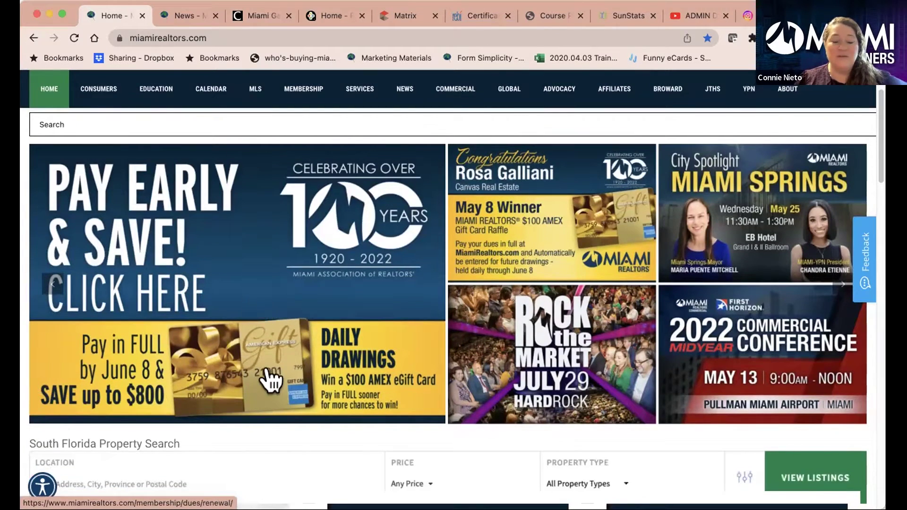
scroll(182, 467, "down", 3)
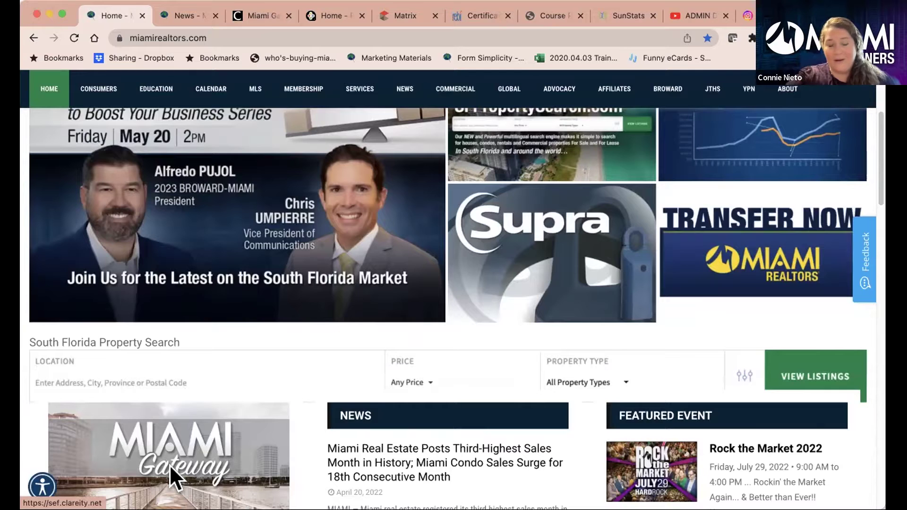
scroll(170, 463, "down", 5)
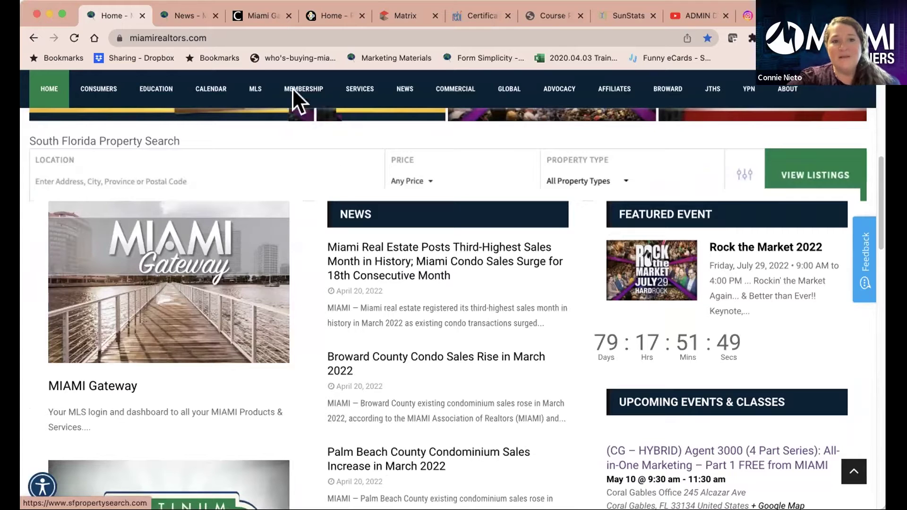
- Examine the single sign-on services and member tools offered on the Miami Gateway dashboard
left_click(259, 7)
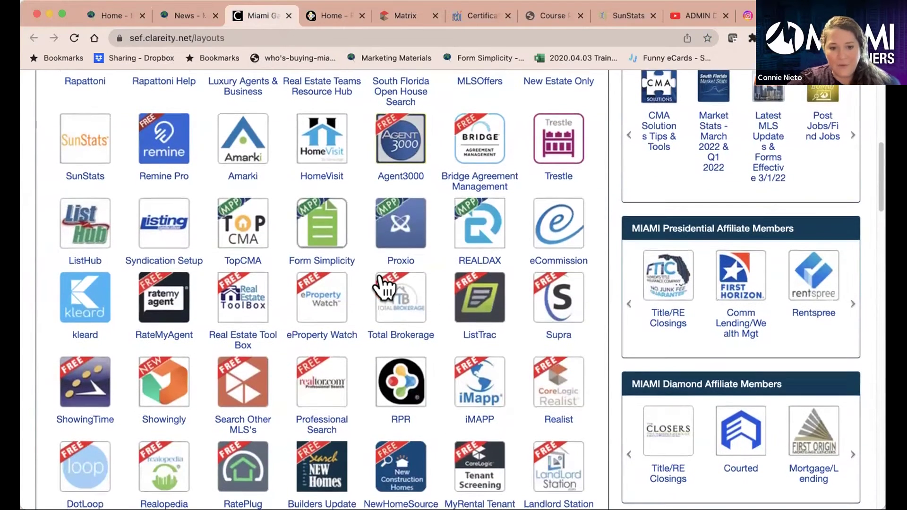
scroll(383, 287, "down", 3)
scroll(383, 286, "down", 10)
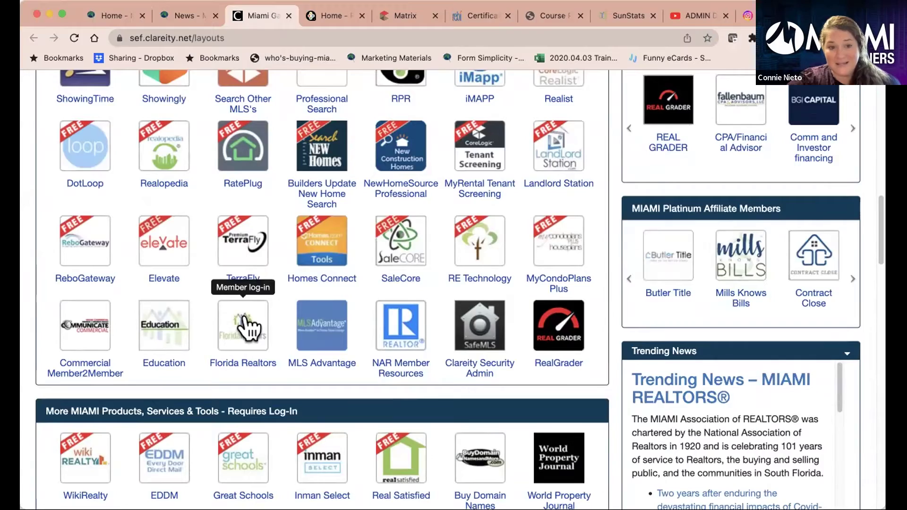
scroll(249, 321, "up", 15)
scroll(251, 317, "up", 4)
scroll(251, 318, "up", 1)
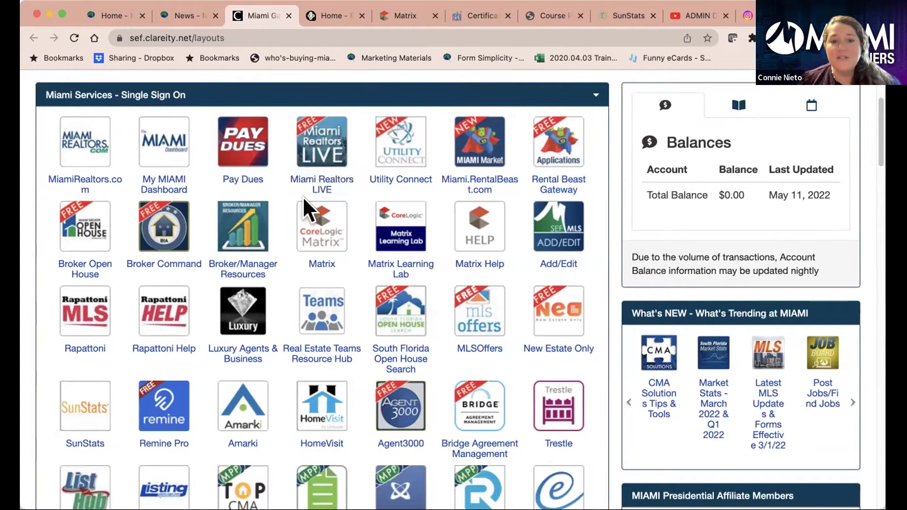
- Switch to Matrix and open the Quick search form for Cross Property, zoomed out to fit more criteria
left_click(405, 19)
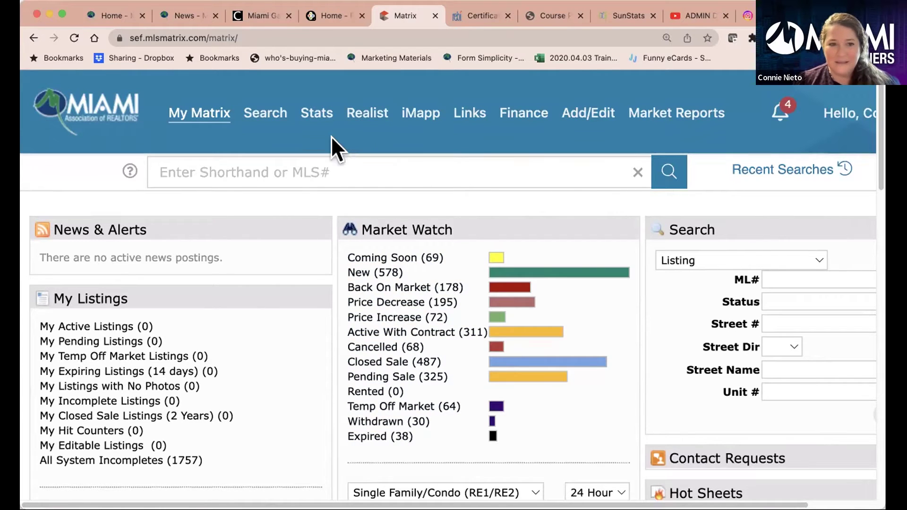
mouse_move(262, 106)
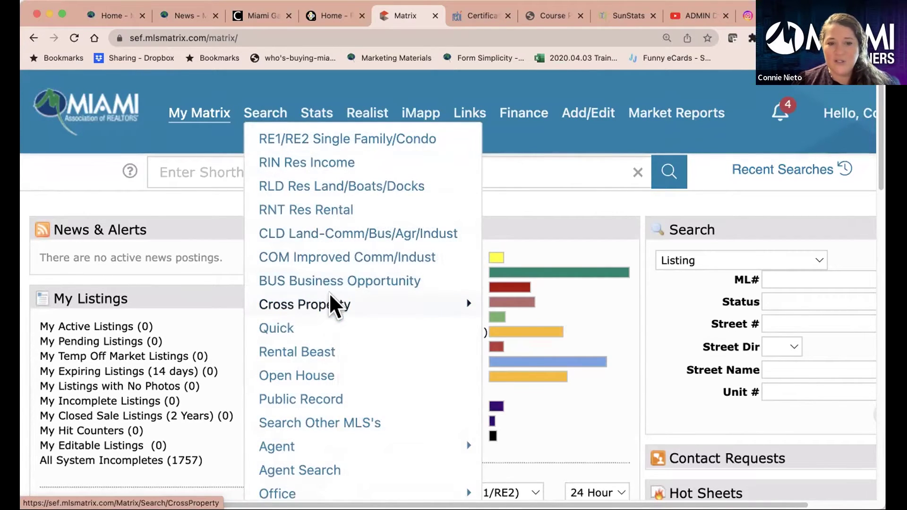
mouse_move(329, 295)
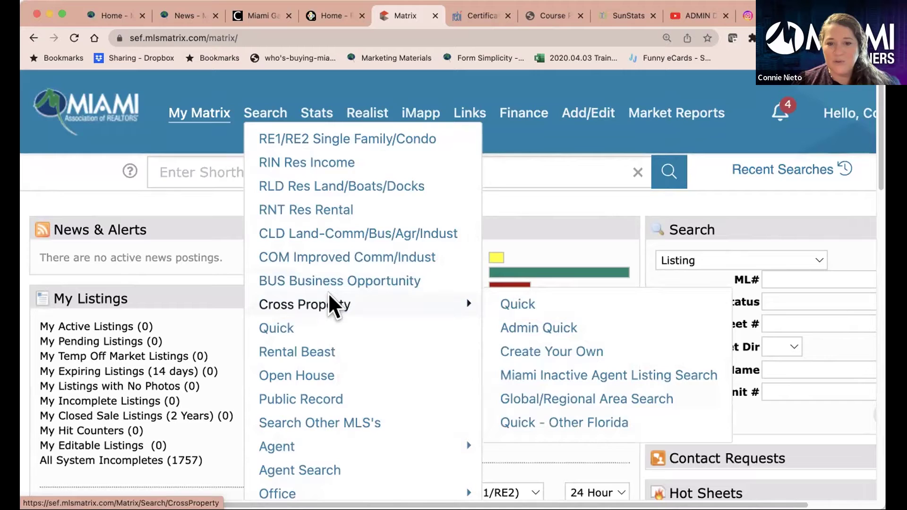
left_click(515, 295)
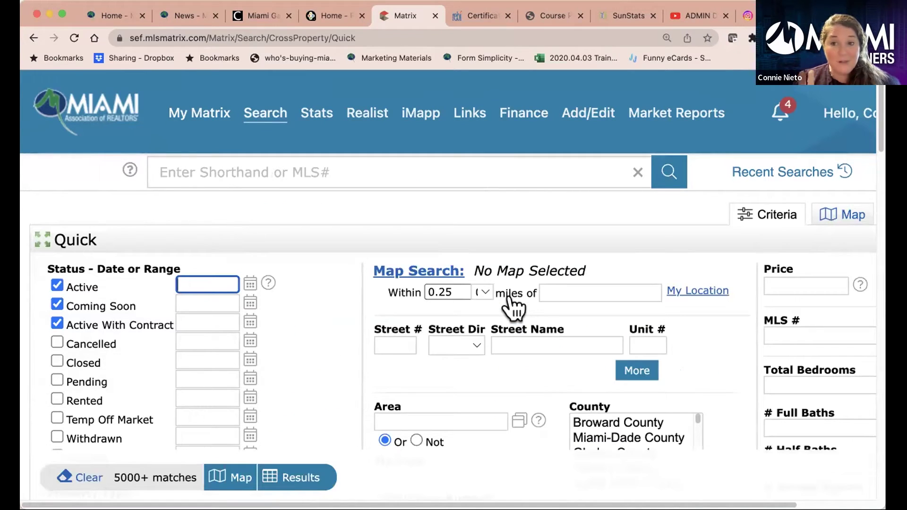
key("super+minus")
key("super+minus")
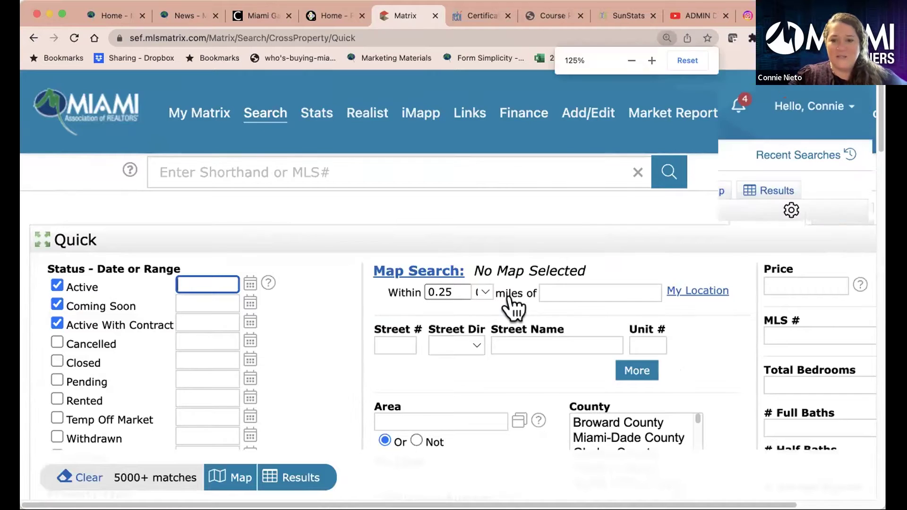
key("super+minus")
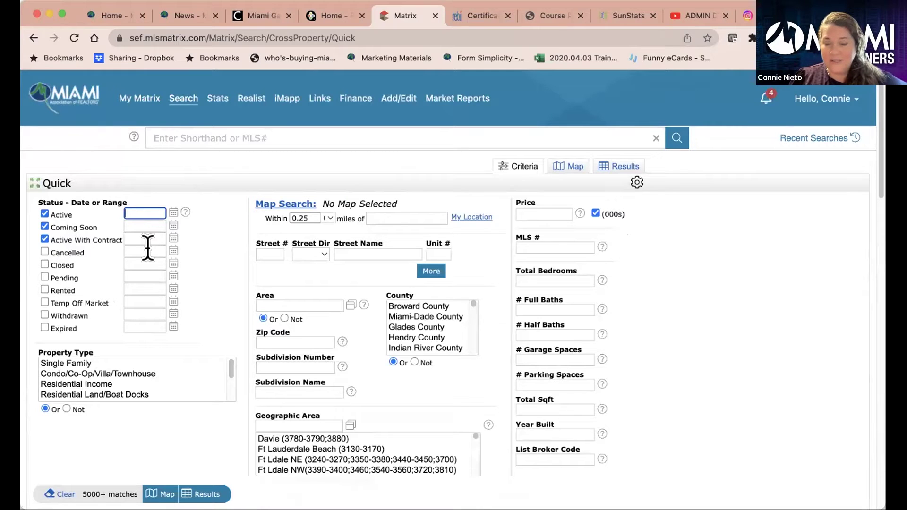
- Search zip code 33332 for Active listings plus Closed and Rented ones from 0-180 days, excluding Coming Soon and Active With Contract
mouse_move(148, 247)
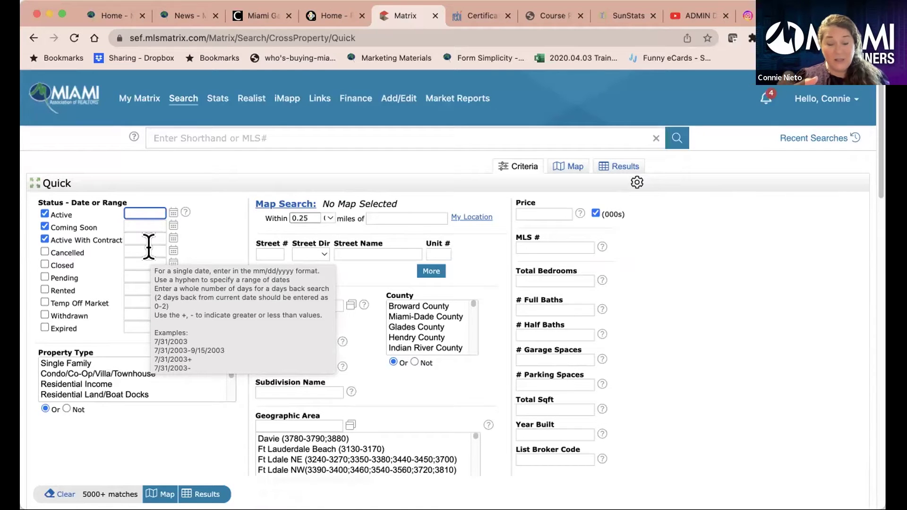
left_click(44, 227)
left_click(44, 239)
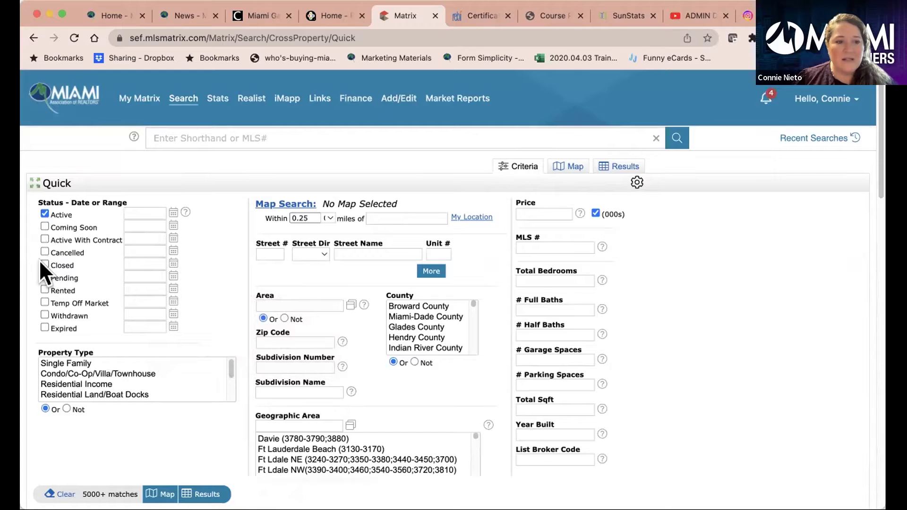
left_click(44, 264)
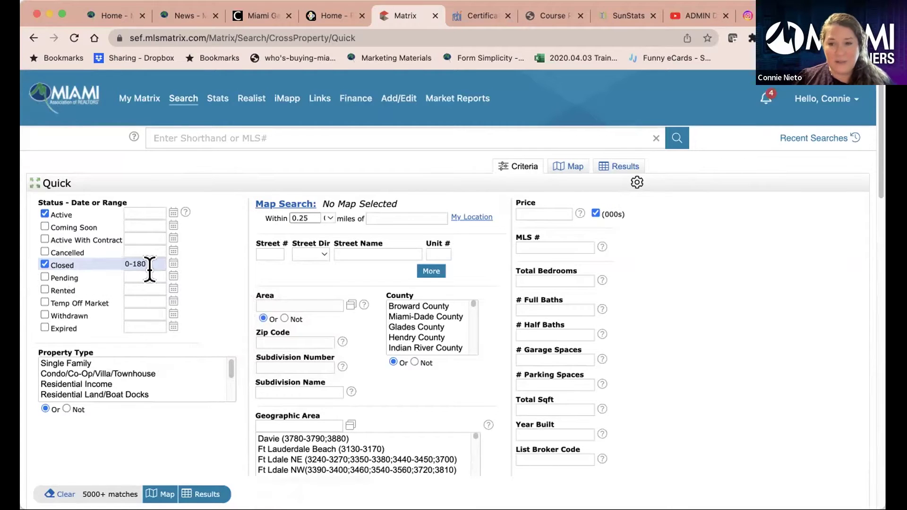
left_click(42, 287)
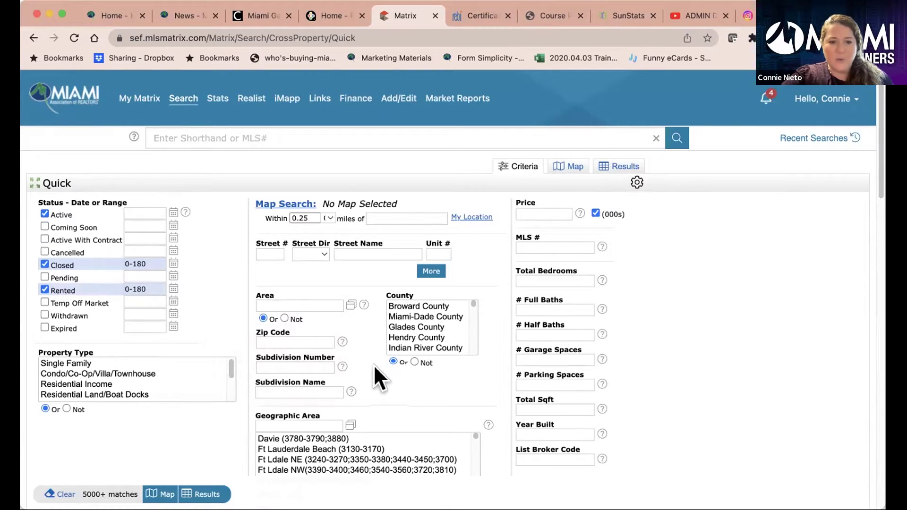
left_click(290, 341)
type("33332")
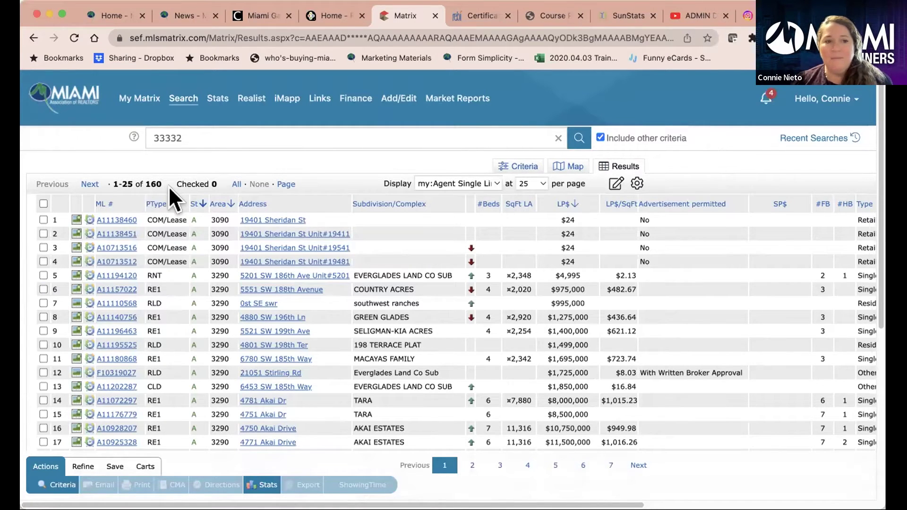
- Show 100 results per page and select all listings found across every results page
left_click(42, 202)
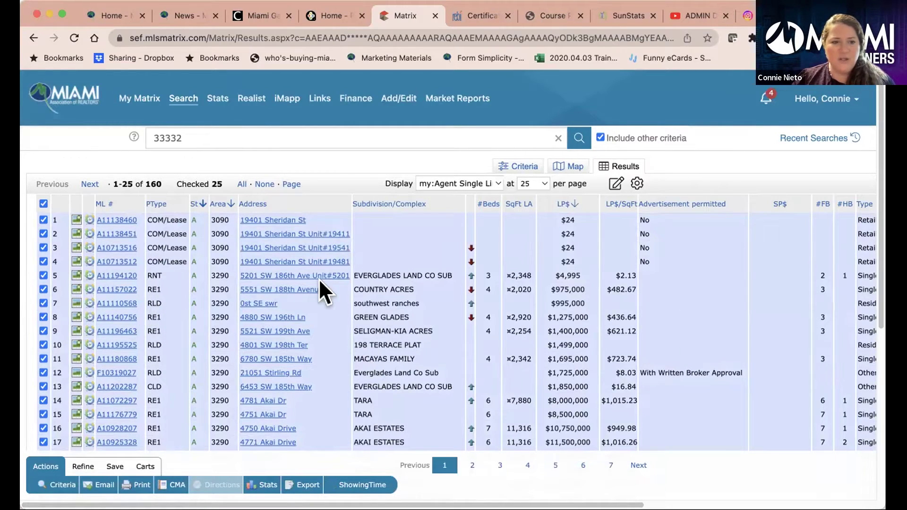
left_click(542, 183)
left_click(533, 205)
scroll(433, 308, "down", 3)
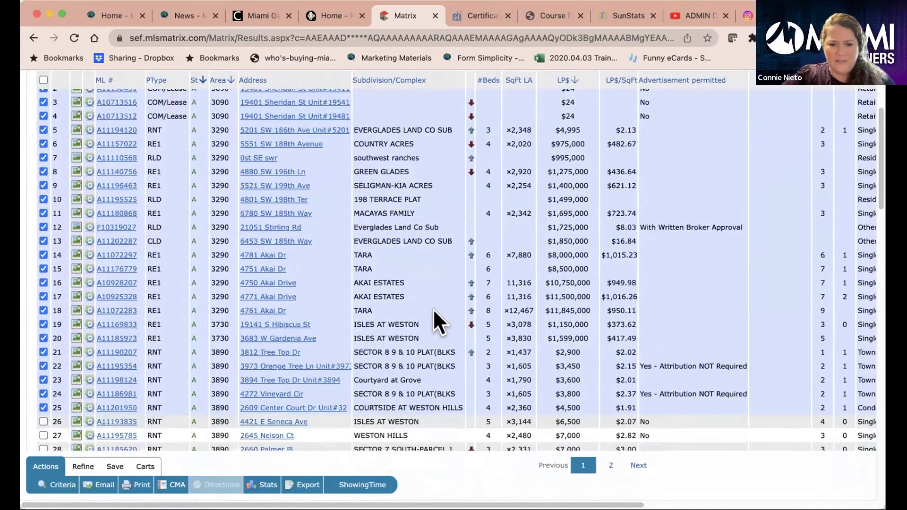
scroll(433, 311, "down", 8)
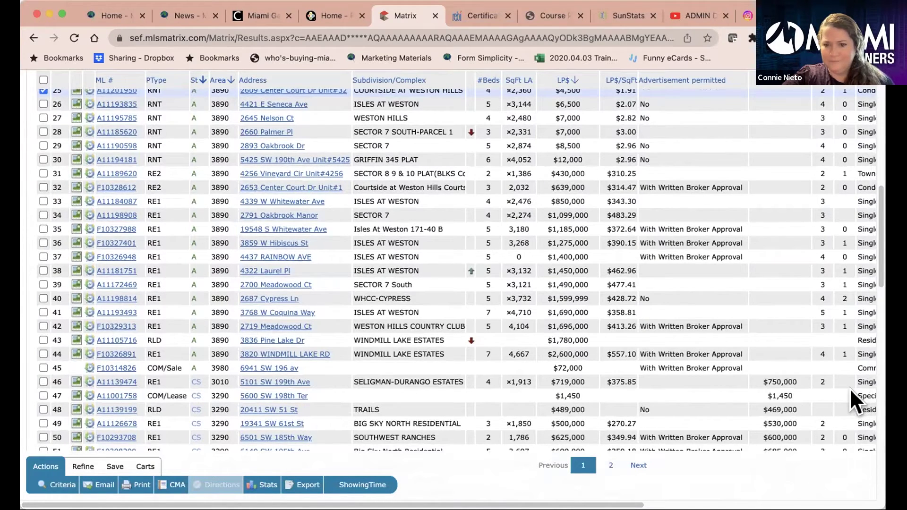
scroll(258, 221, "up", 12)
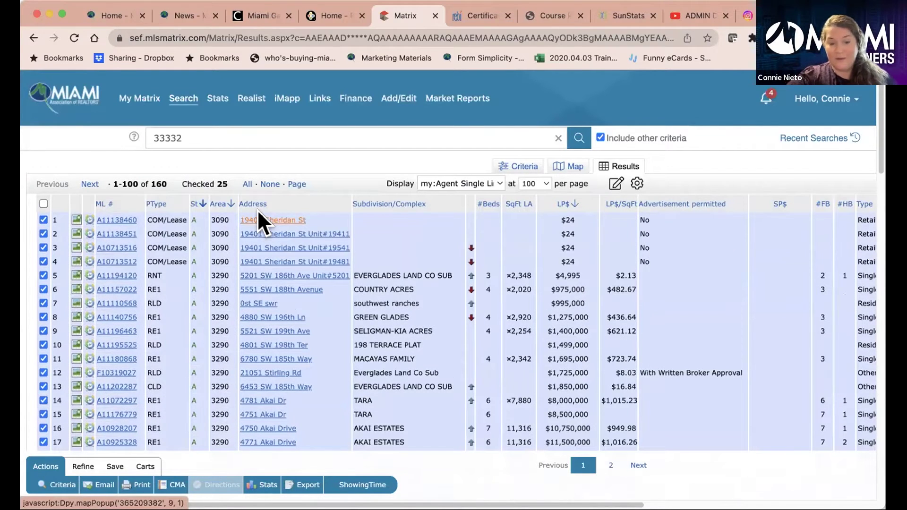
left_click(244, 184)
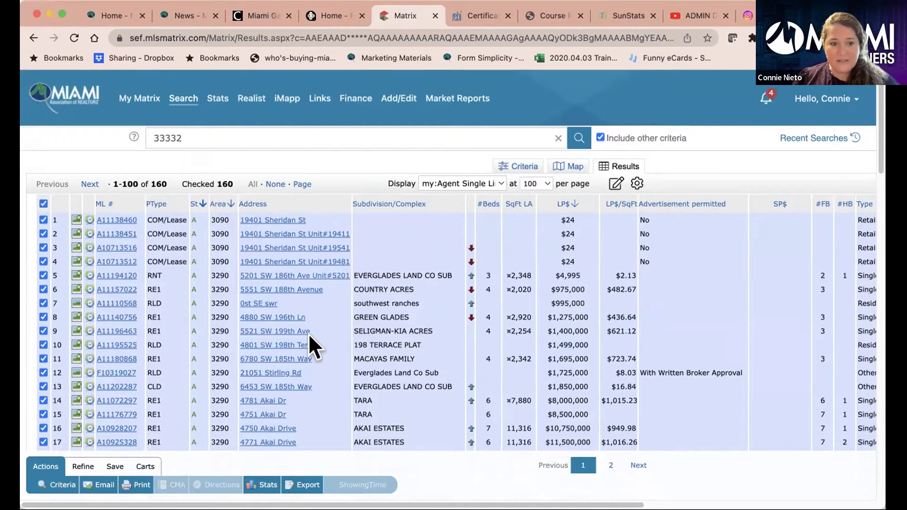
- Print the selected listings to PDF in the CMA 1 Line Summary Report format
left_click(139, 485)
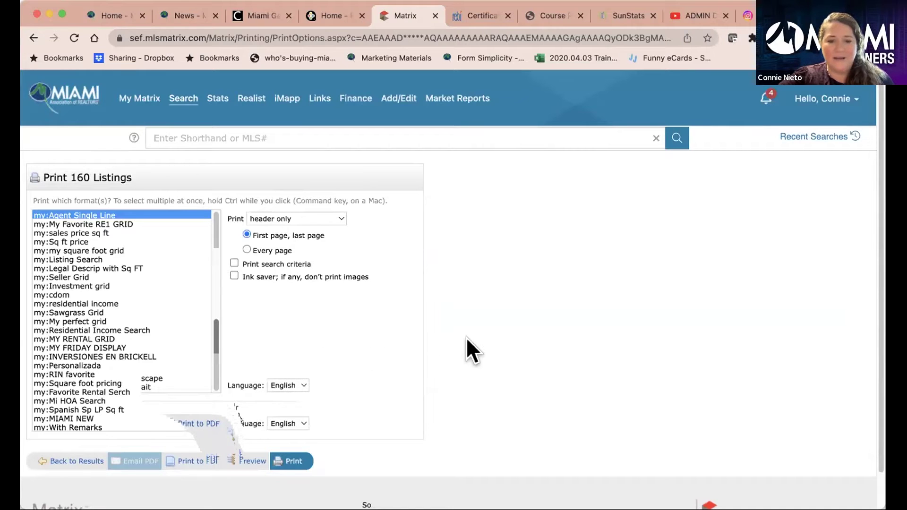
scroll(210, 326, "down", 10)
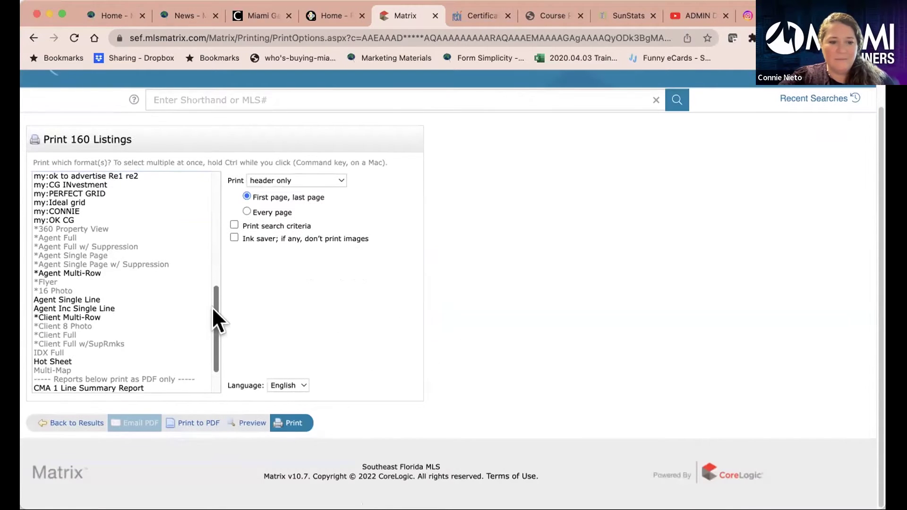
left_click(93, 343)
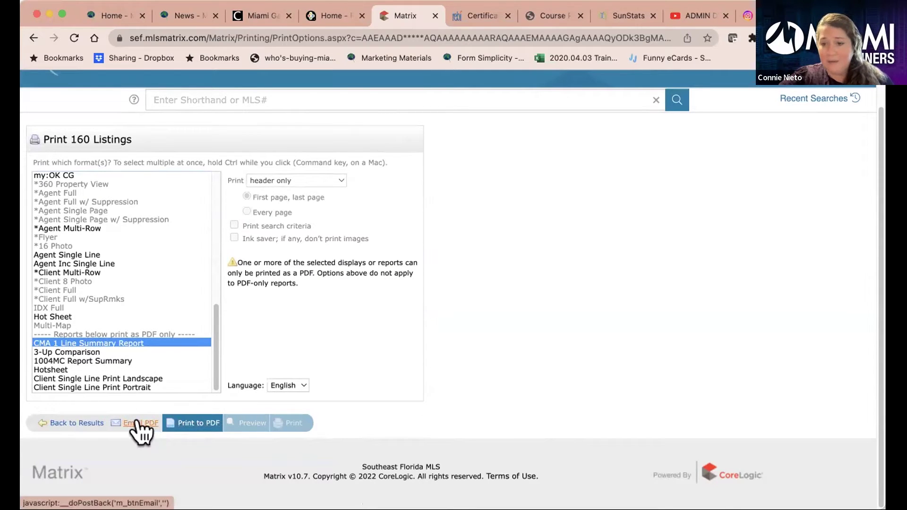
left_click(191, 422)
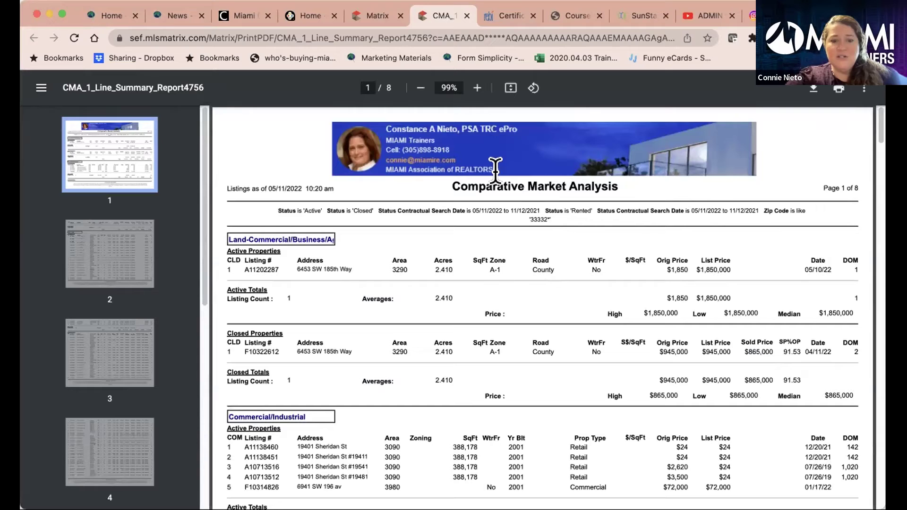
- Examine the Comparative Market Analysis PDF's land, commercial and single-family sections, including prices, averages and days on market
left_click(377, 16)
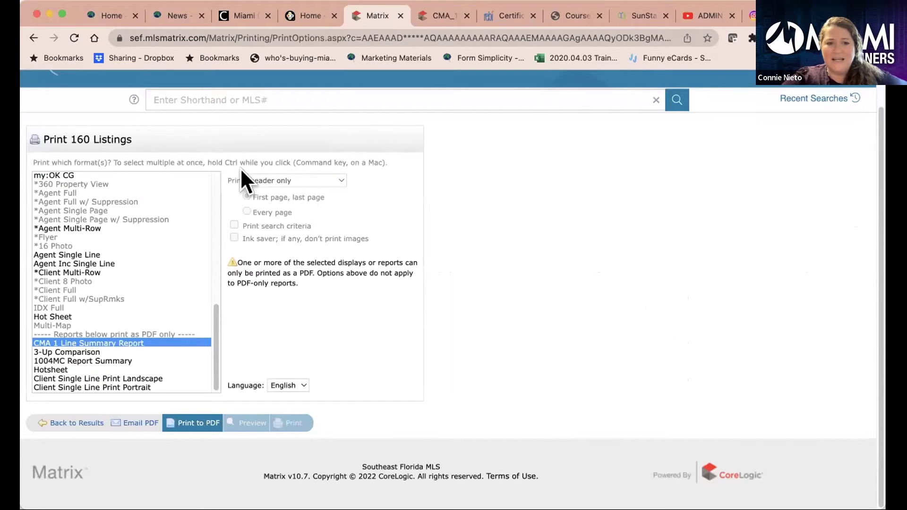
left_click(442, 16)
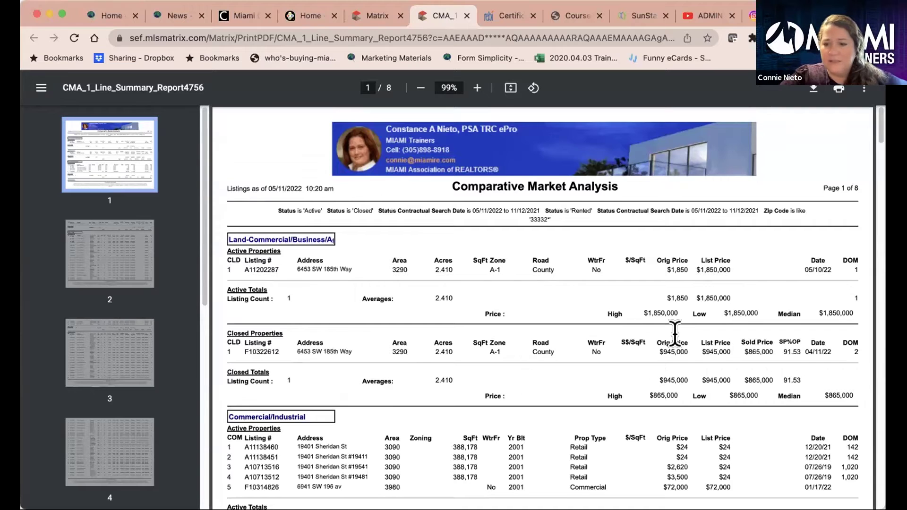
scroll(674, 330, "down", 1)
scroll(674, 330, "down", 3)
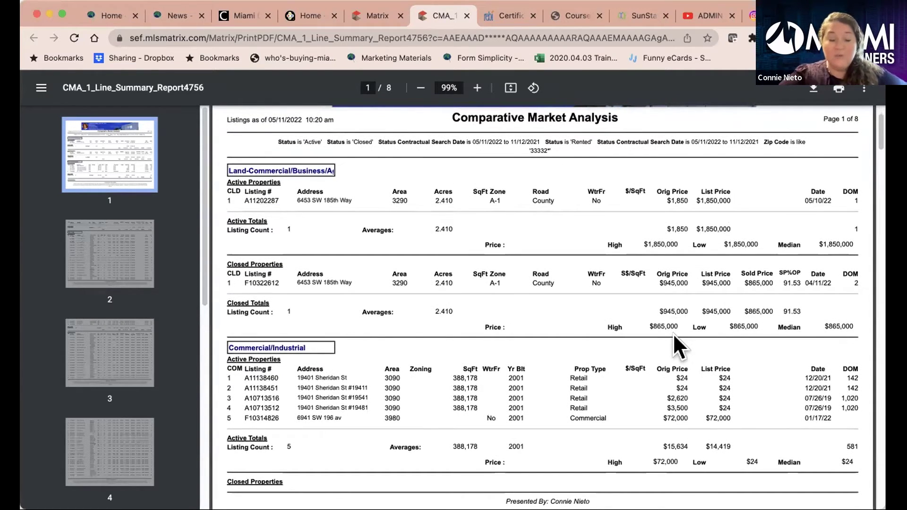
scroll(673, 333, "down", 5)
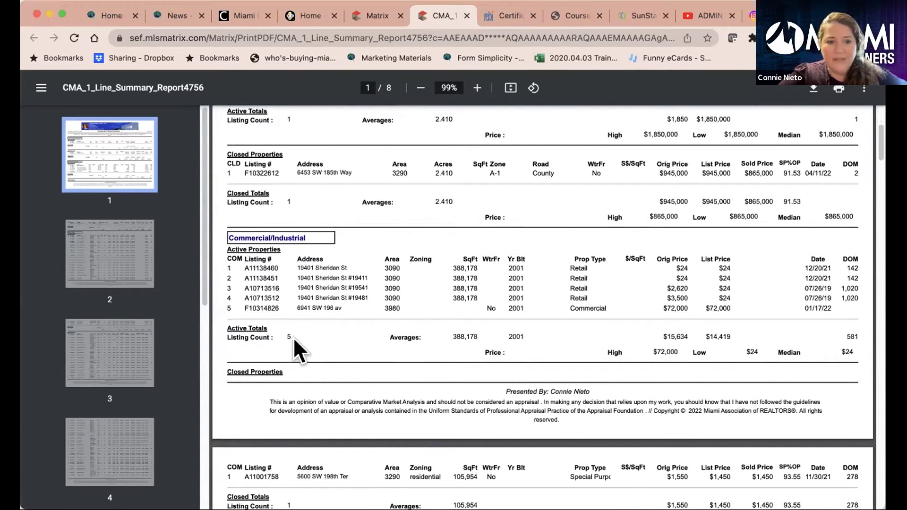
scroll(292, 333, "down", 12)
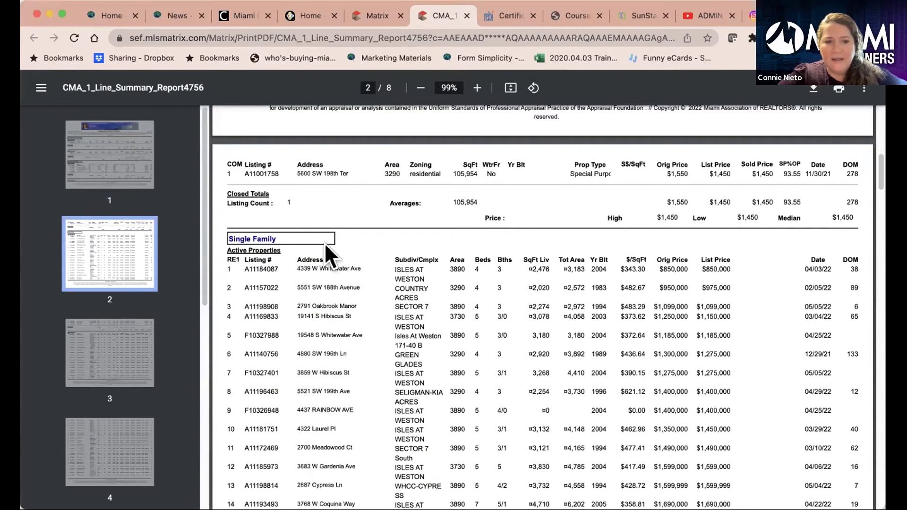
scroll(350, 282, "down", 1)
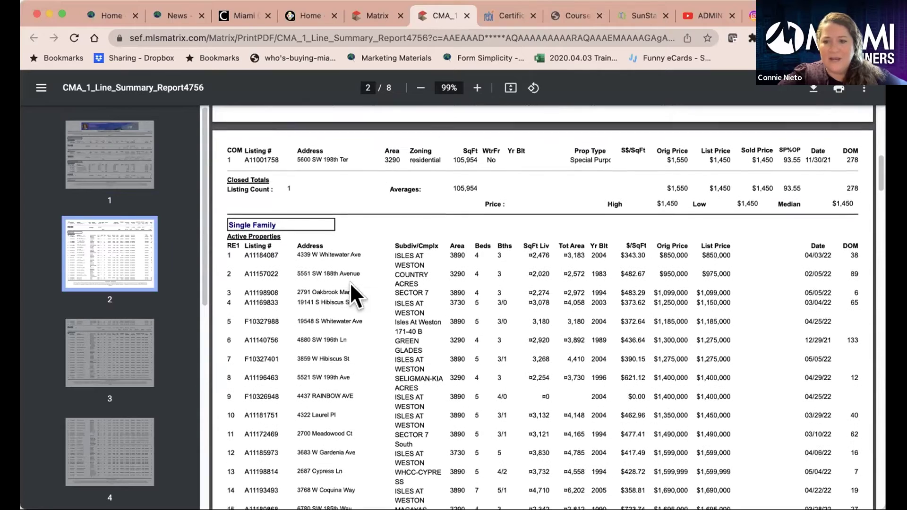
scroll(352, 282, "down", 3)
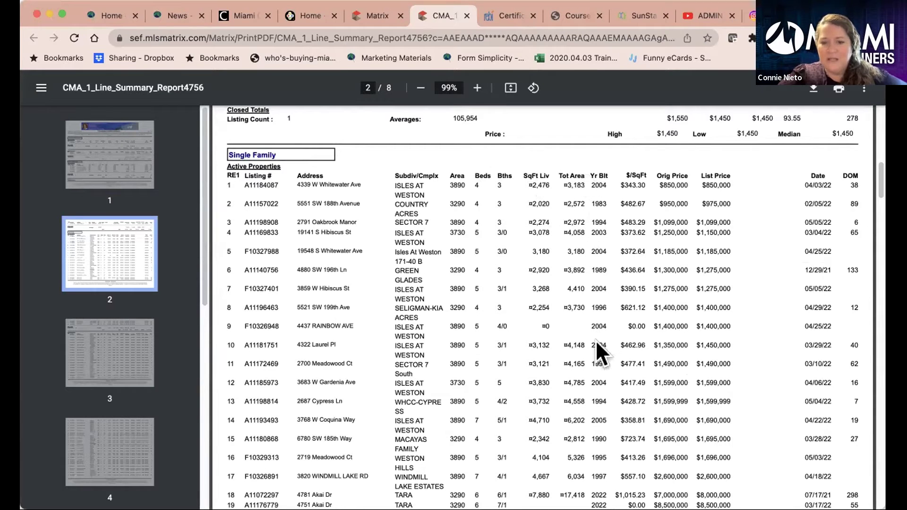
scroll(595, 339, "down", 3)
scroll(595, 339, "down", 1)
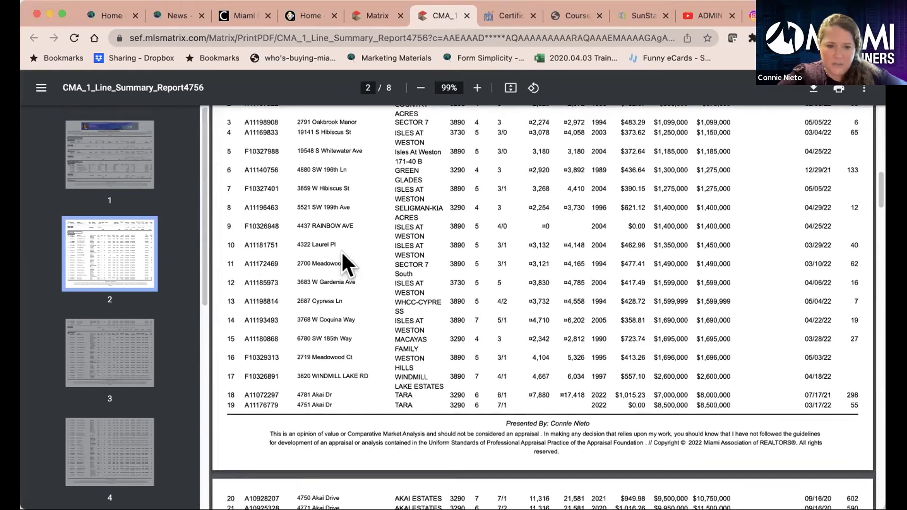
scroll(495, 322, "down", 5)
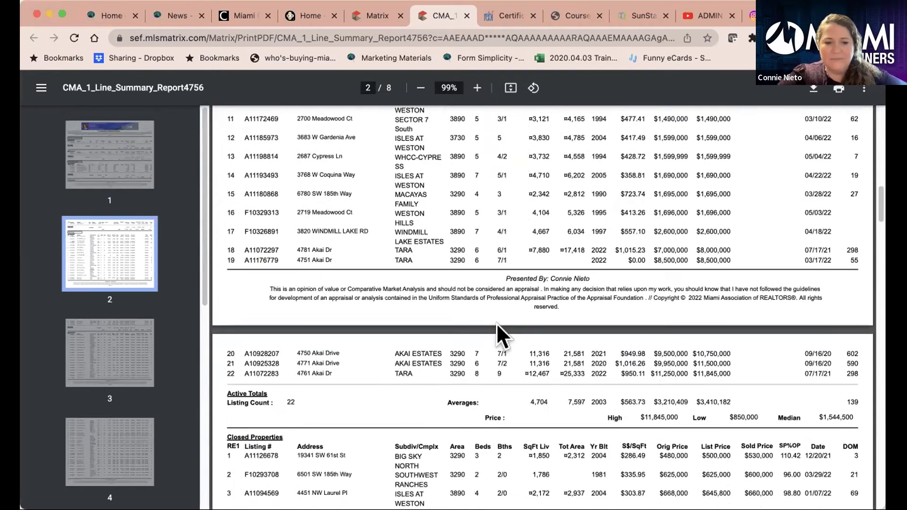
- Examine the rest of the CMA report: closed single-family homes, condos, residential land, rentals and the grand totals
scroll(496, 323, "down", 2)
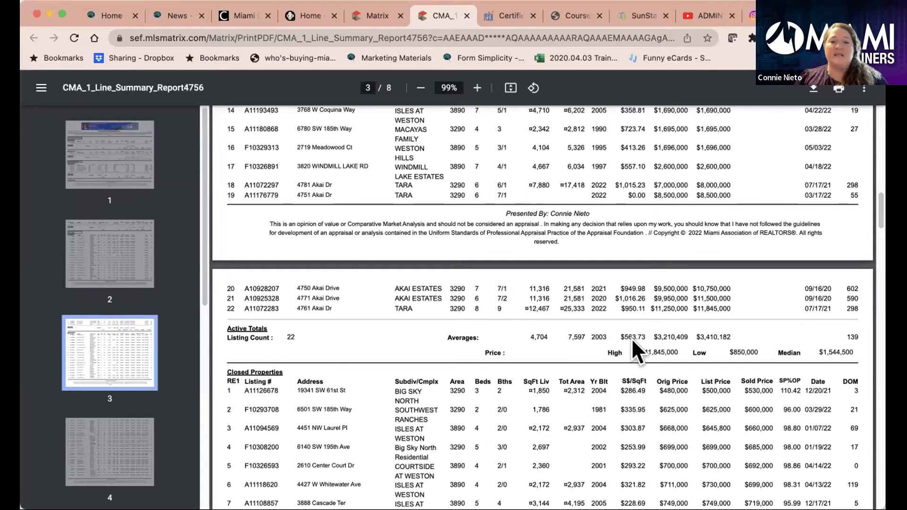
right_click(628, 313)
key("Escape")
scroll(776, 319, "down", 6)
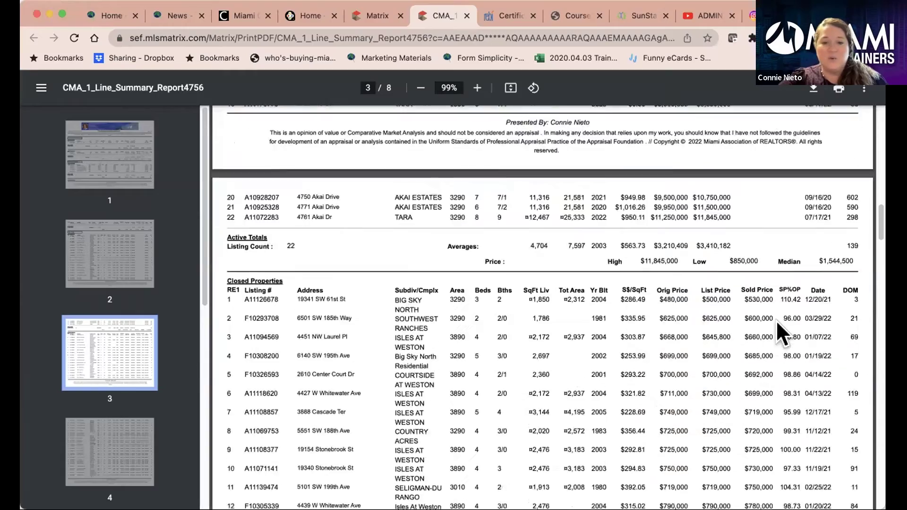
scroll(775, 319, "up", 1)
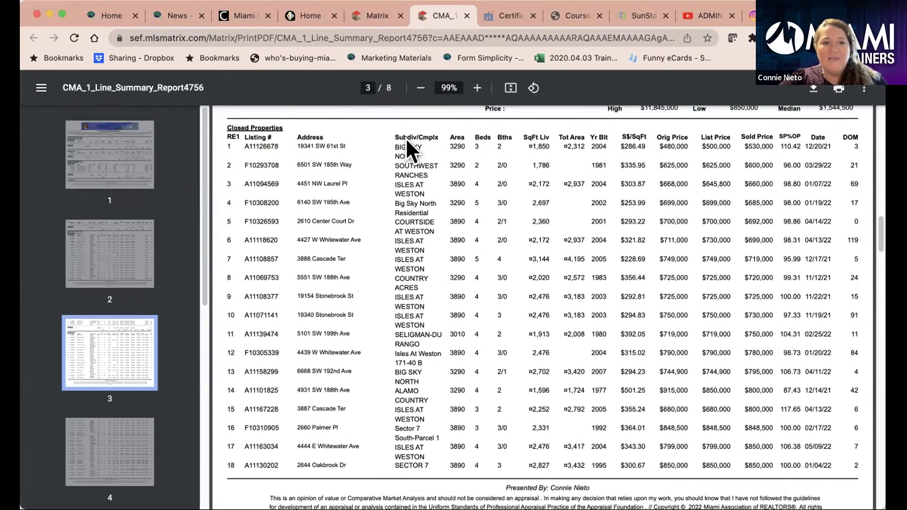
scroll(684, 409, "down", 20)
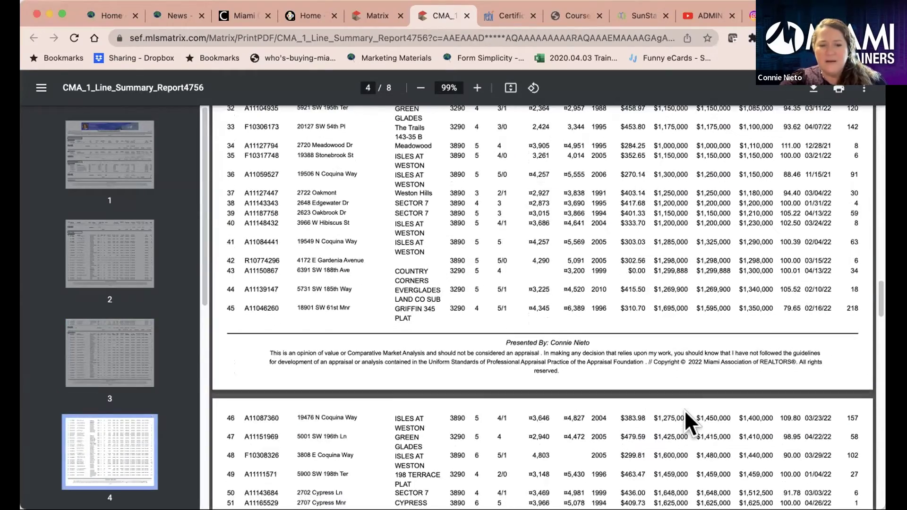
scroll(684, 410, "down", 1)
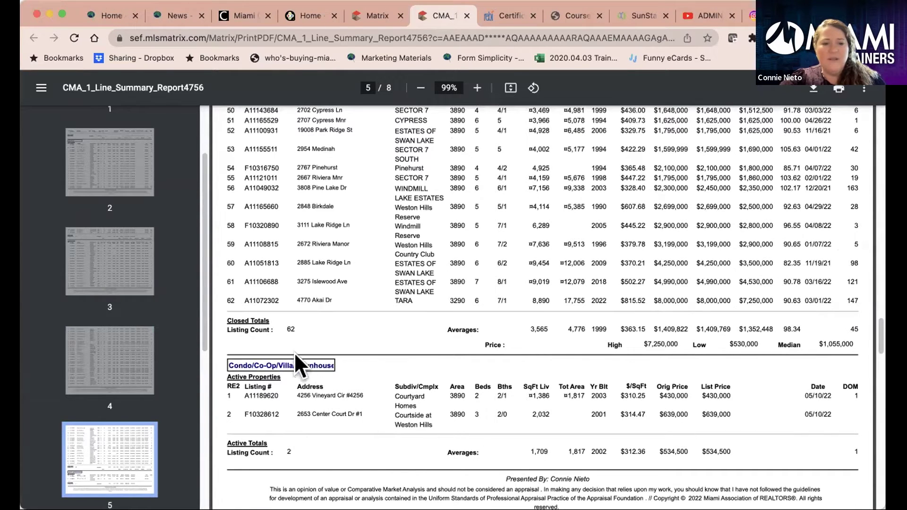
scroll(330, 416, "down", 3)
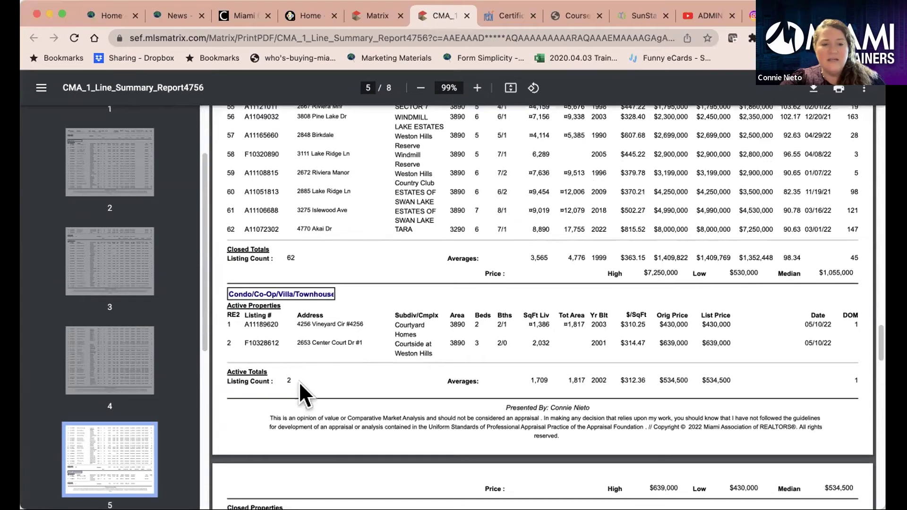
scroll(402, 399, "down", 5)
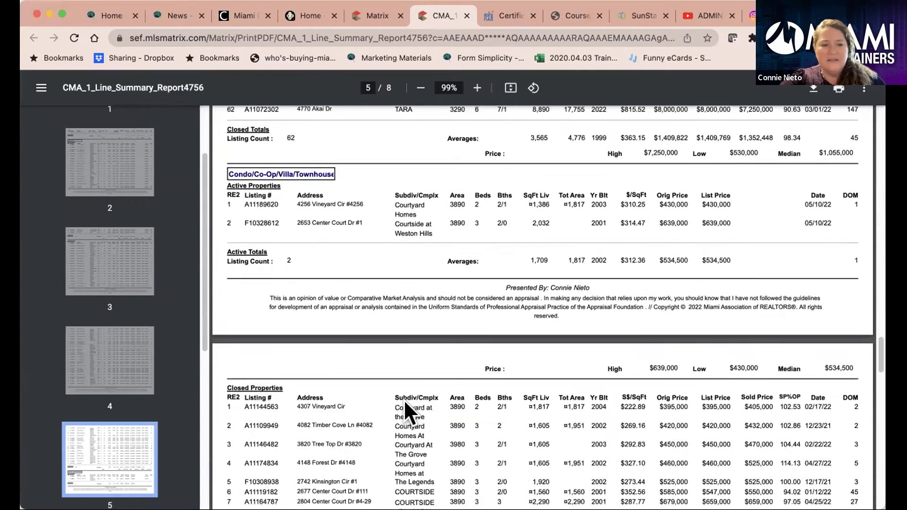
scroll(403, 399, "down", 9)
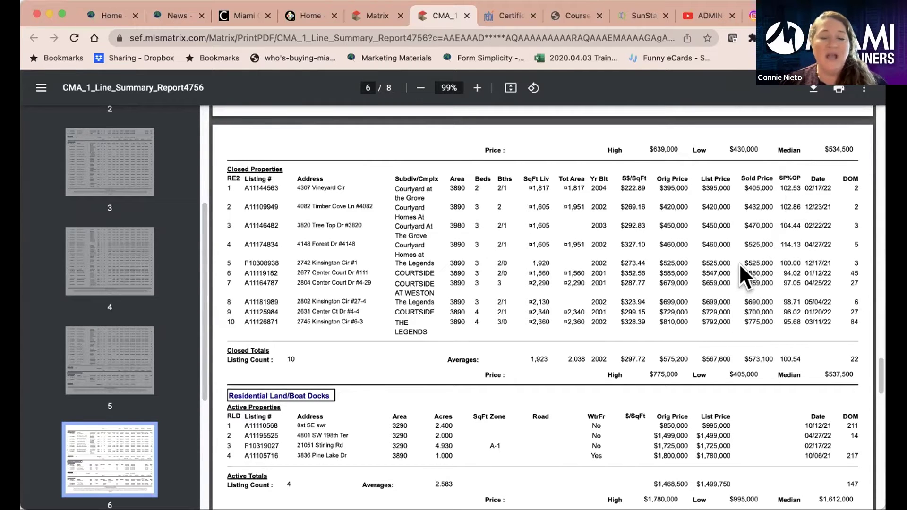
scroll(740, 267, "down", 7)
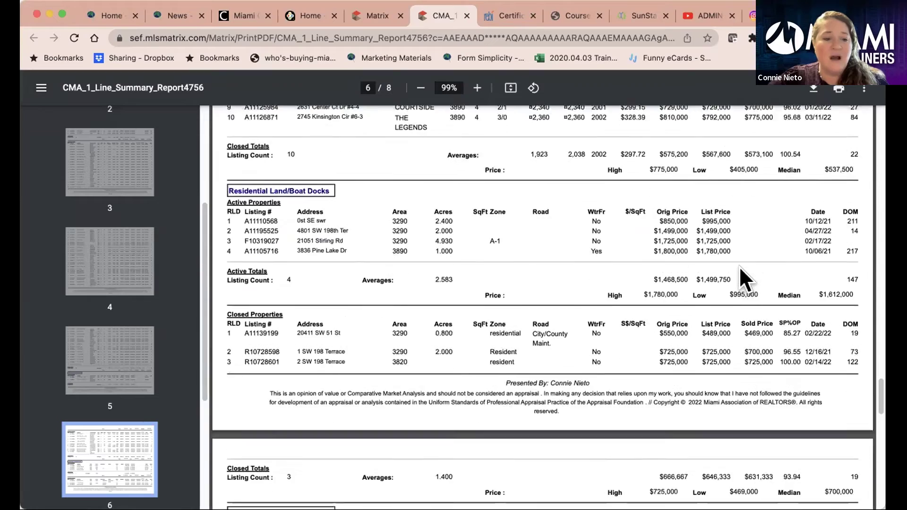
scroll(738, 265, "down", 2)
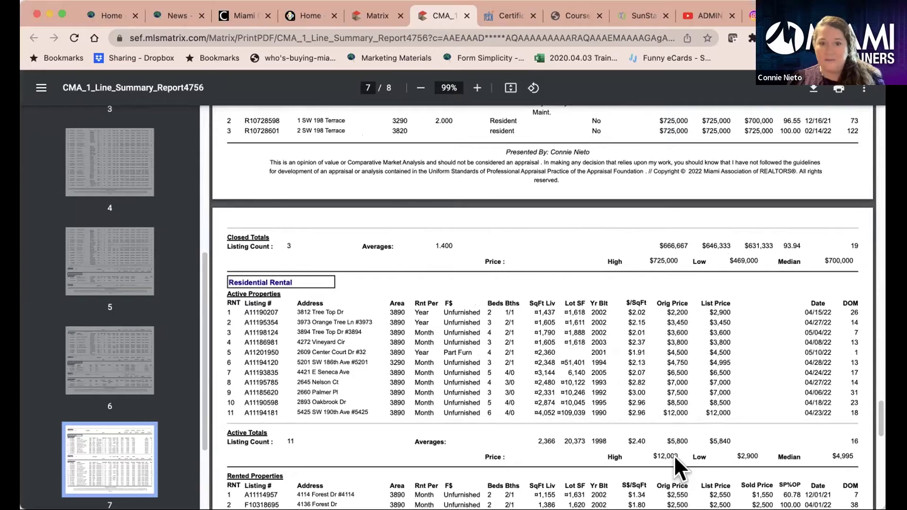
scroll(674, 456, "down", 10)
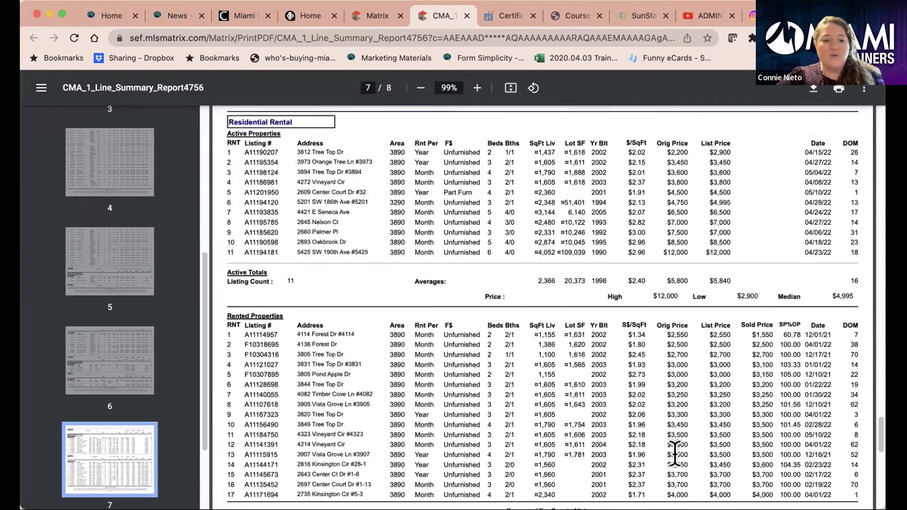
scroll(674, 455, "down", 5)
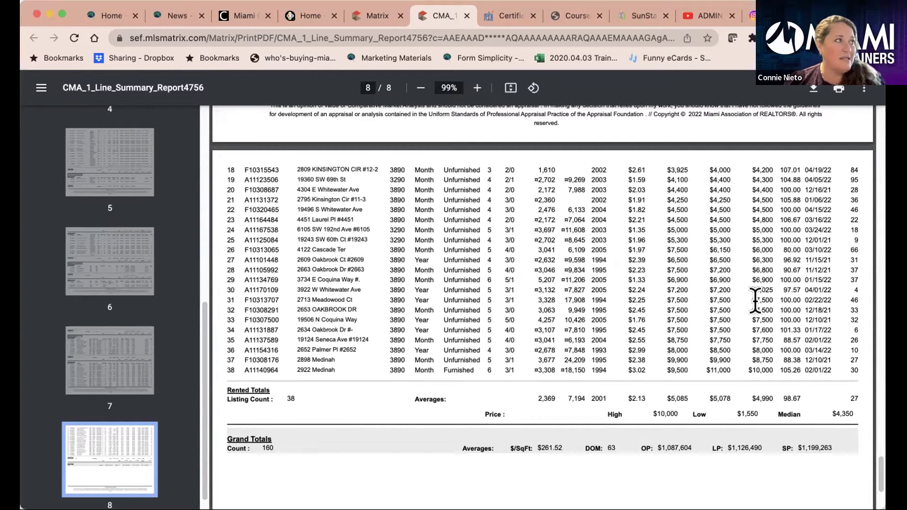
- Switch back to Matrix, leave the print options and reopen the criteria of the zip code 33332 search
left_click(374, 16)
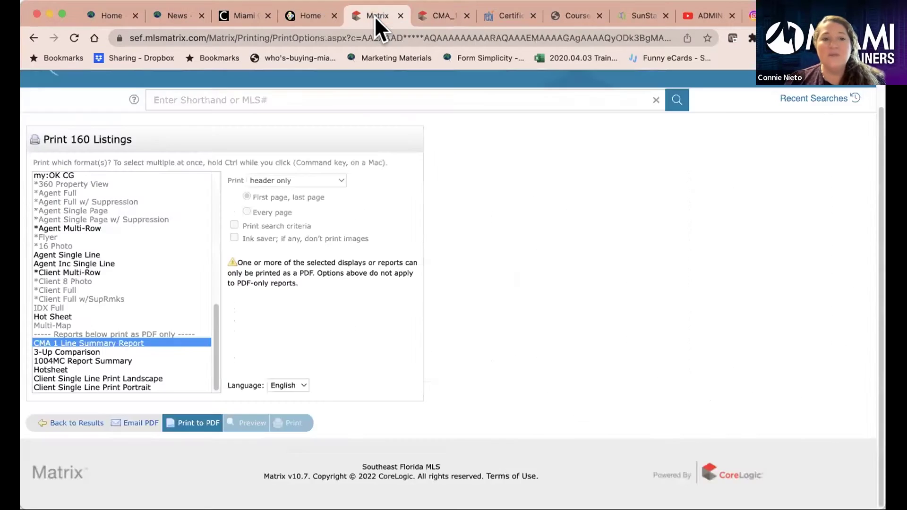
left_click(63, 423)
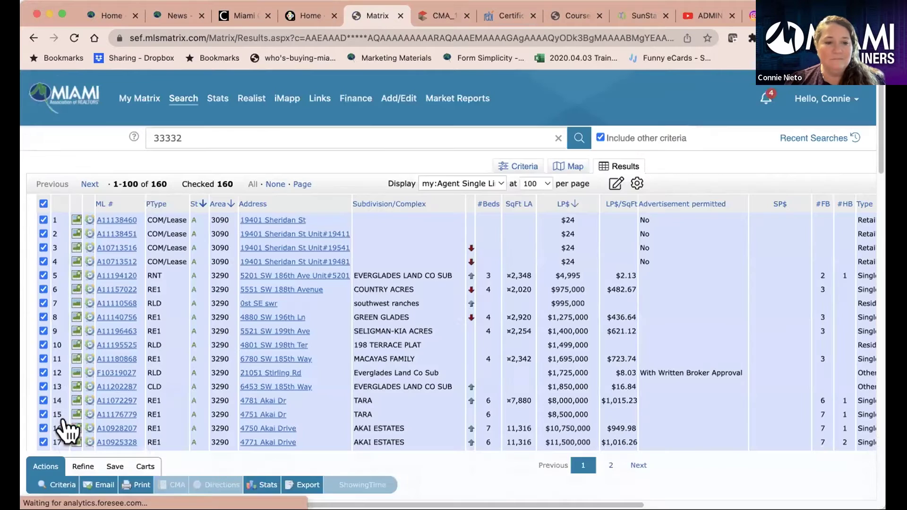
left_click(522, 166)
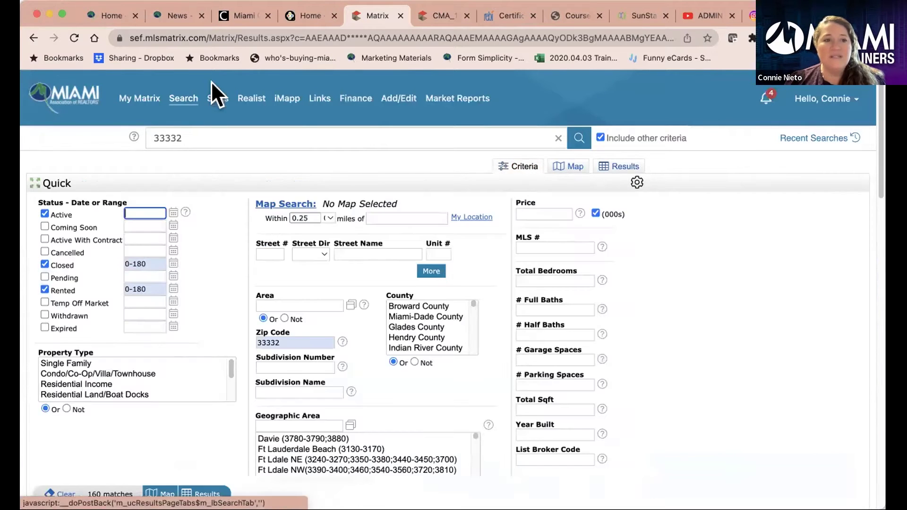
mouse_move(181, 101)
mouse_move(203, 229)
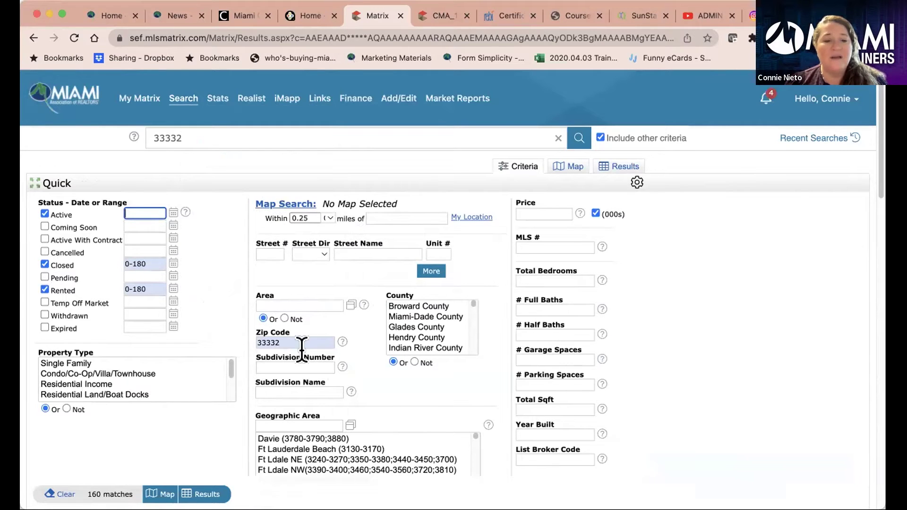
- Show the 33332 listings on the satellite map and inspect their spread from Southwest Ranches up to Weston
left_click(569, 170)
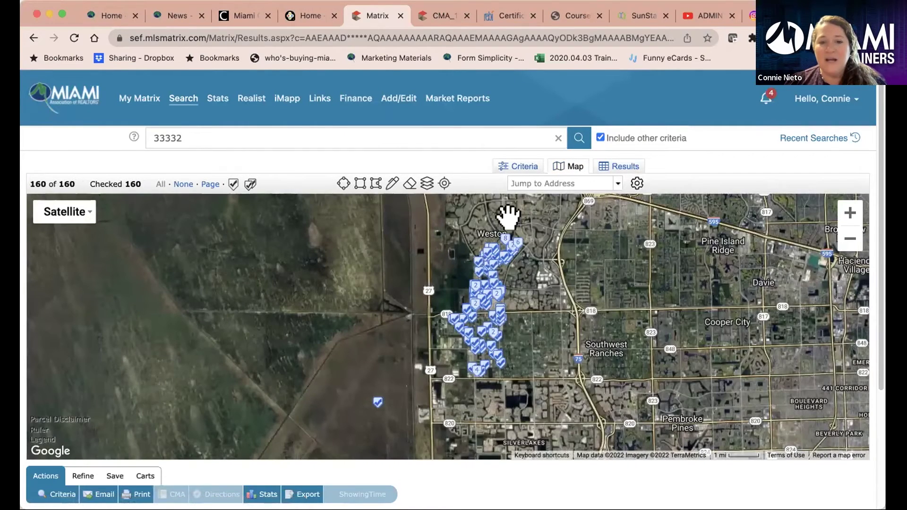
left_click(848, 215)
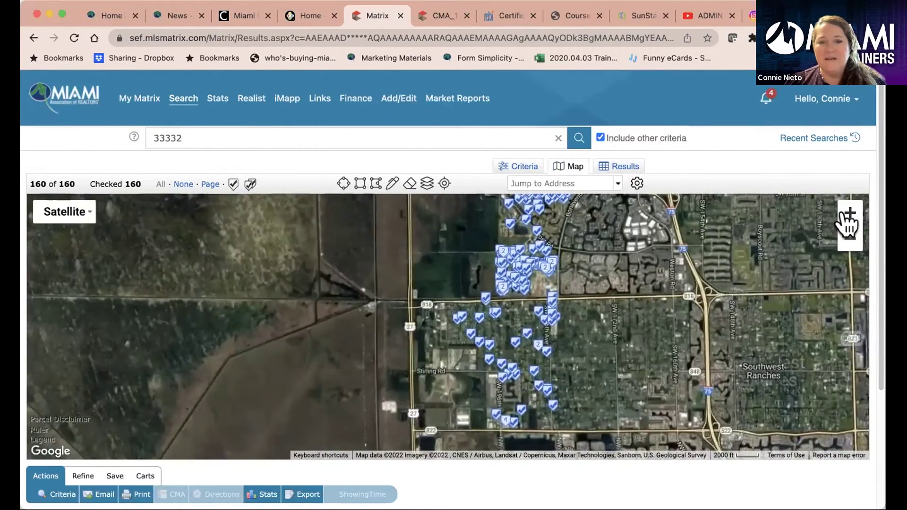
left_click(848, 215)
left_click_drag(771, 309, 771, 257)
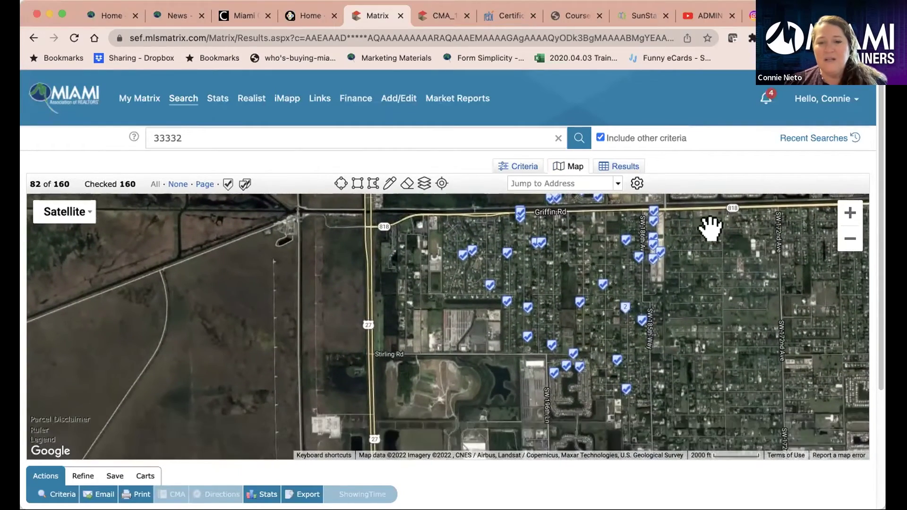
left_click_drag(763, 297, 744, 390)
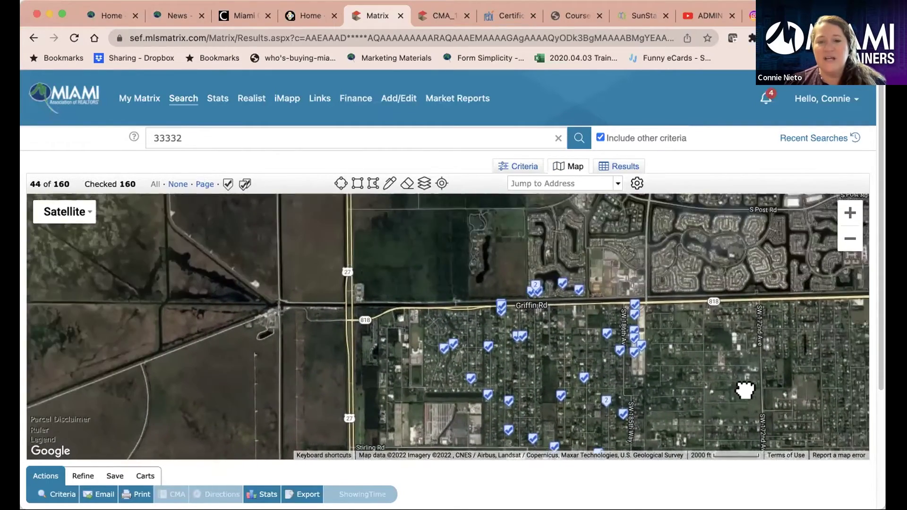
left_click_drag(743, 284, 734, 402)
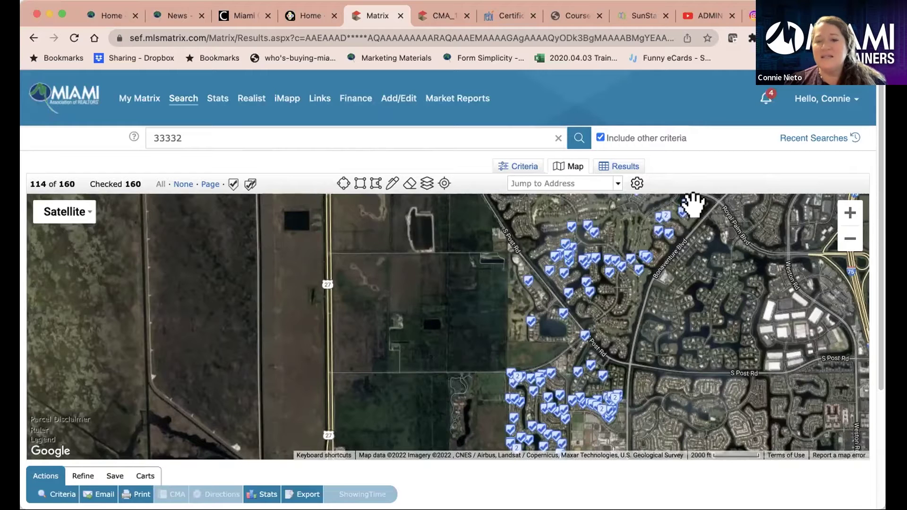
left_click(848, 242)
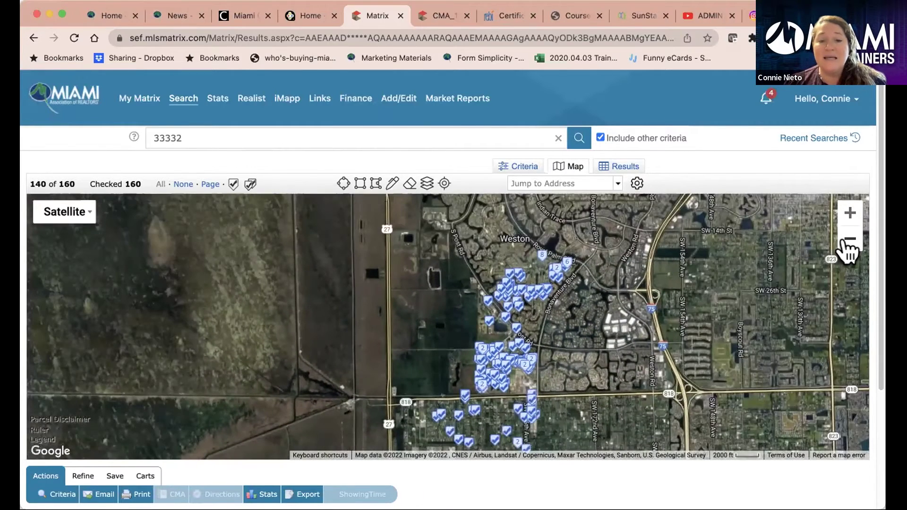
- Change the map style to Map and inspect the listings in the Weston neighborhoods near S Post Rd up close
left_click(75, 215)
left_click(66, 236)
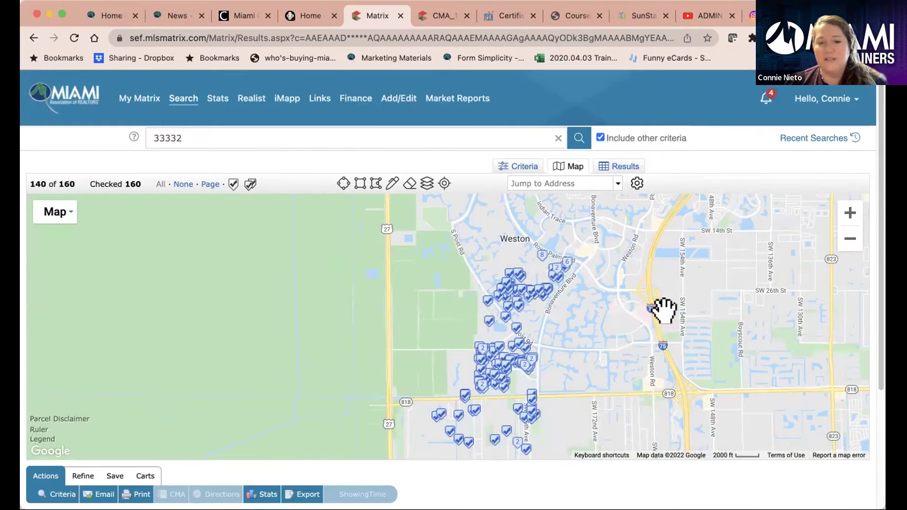
left_click(849, 213)
left_click(850, 214)
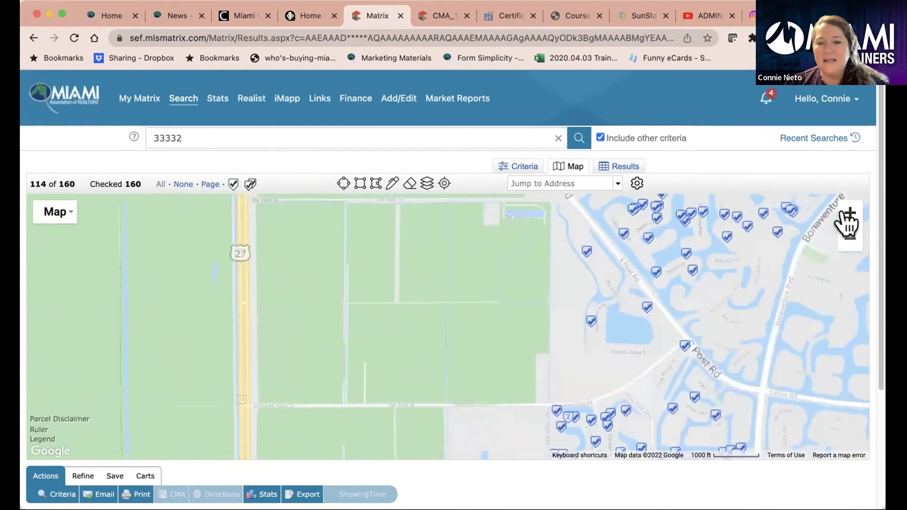
left_click_drag(788, 231, 670, 351)
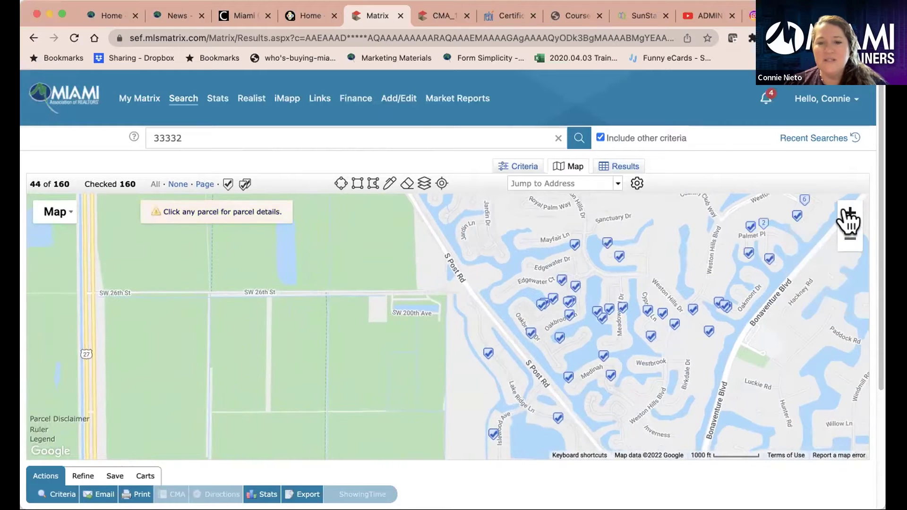
left_click(850, 213)
left_click_drag(765, 308, 645, 301)
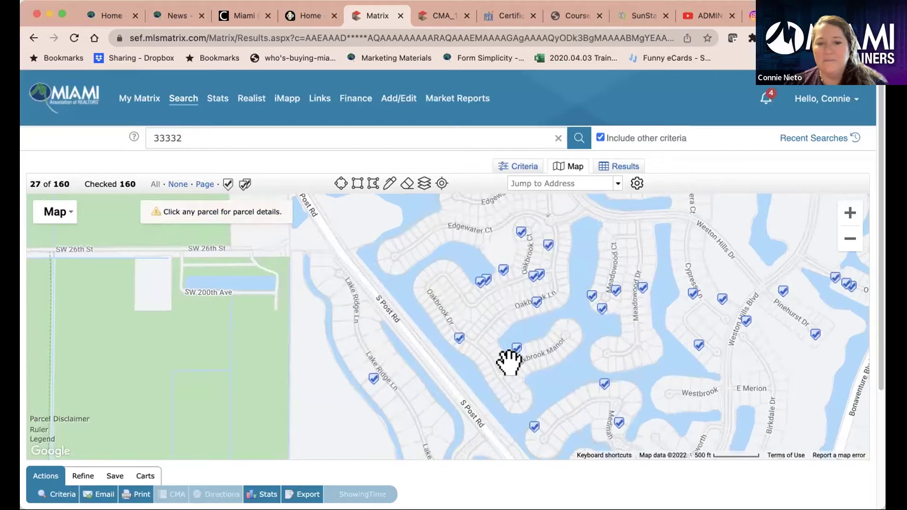
- Change the map style back to Satellite and inspect the listings around Oakbrook Dr, Weston Hills Dr and Oakmont Dr
left_click(56, 214)
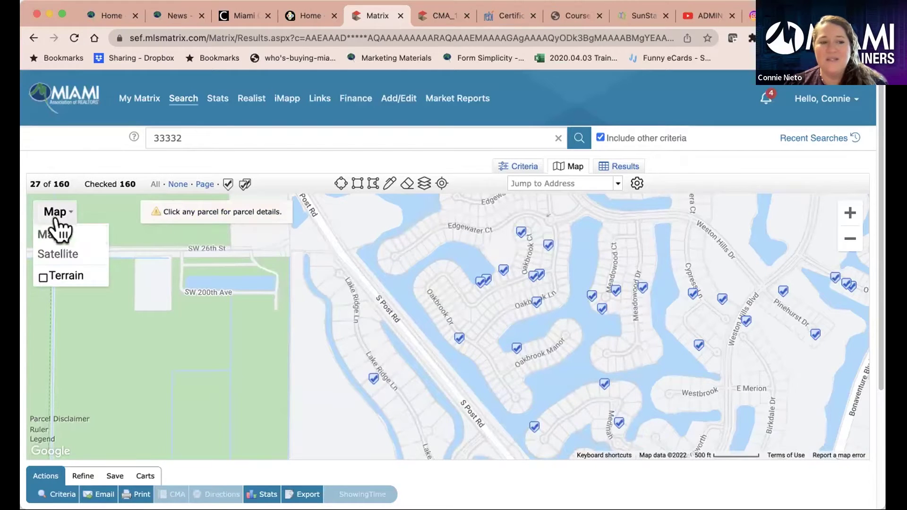
left_click(57, 255)
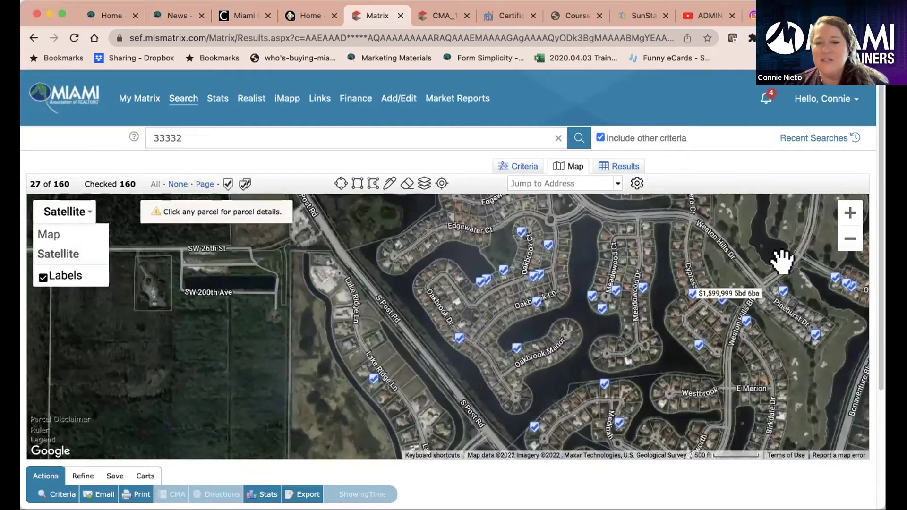
left_click(838, 216)
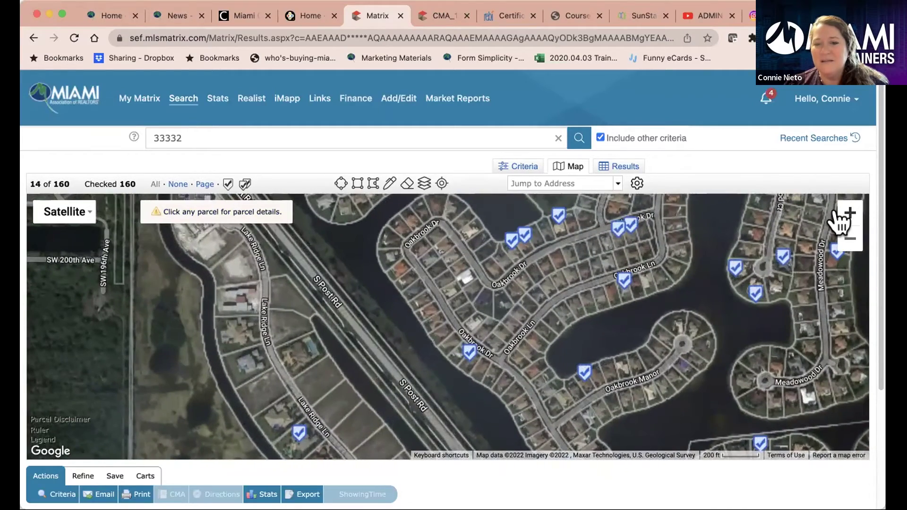
left_click_drag(820, 235, 607, 318)
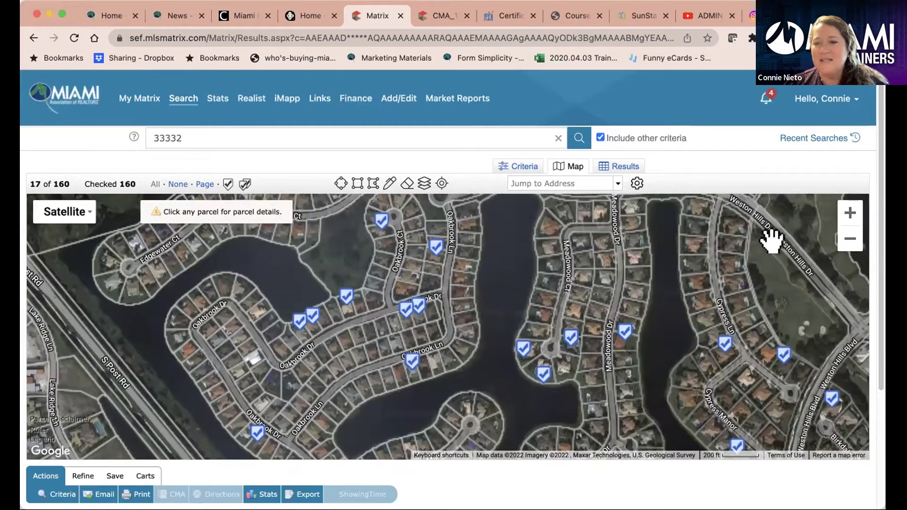
left_click(848, 238)
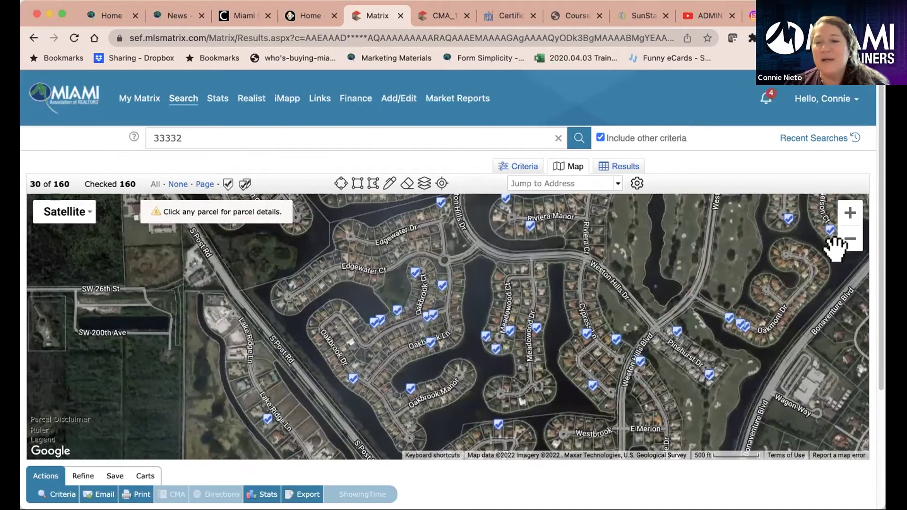
left_click_drag(809, 233, 708, 276)
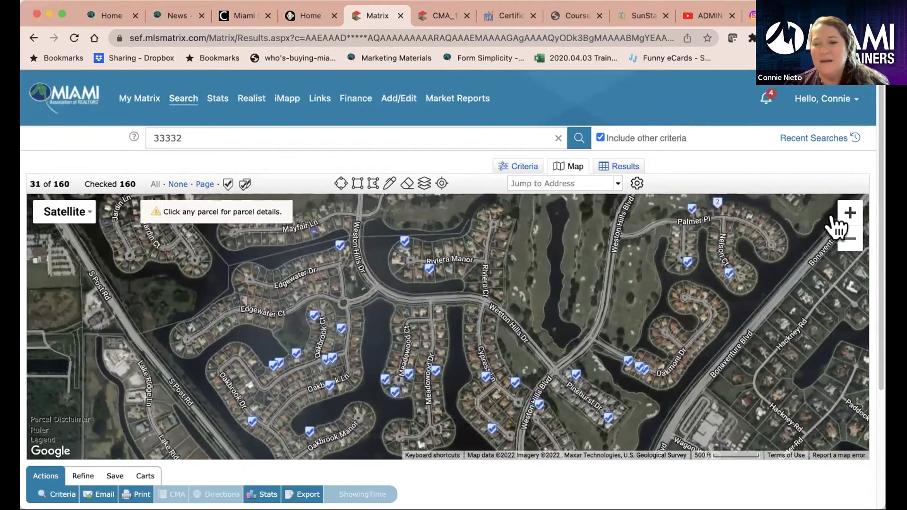
left_click(839, 221)
left_click_drag(752, 283, 506, 290)
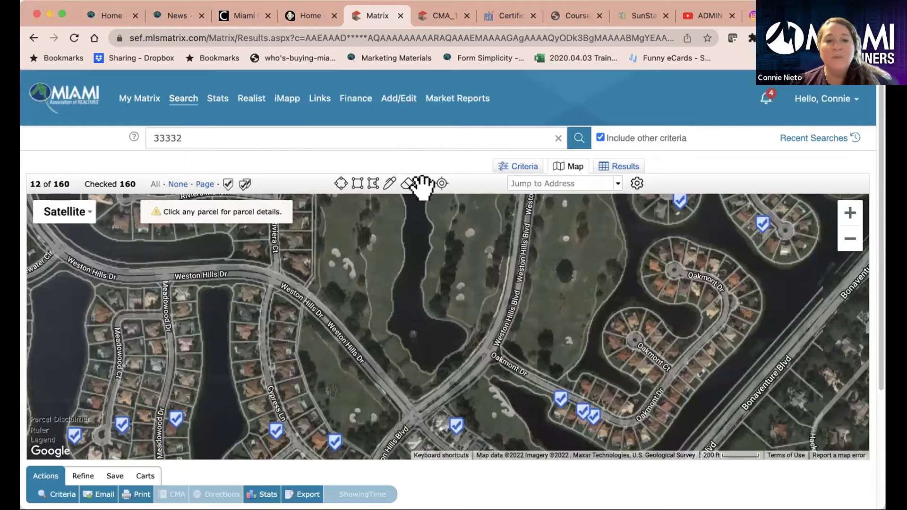
- Open the Agent Production Report criteria form from the on-demand market reports
left_click(453, 101)
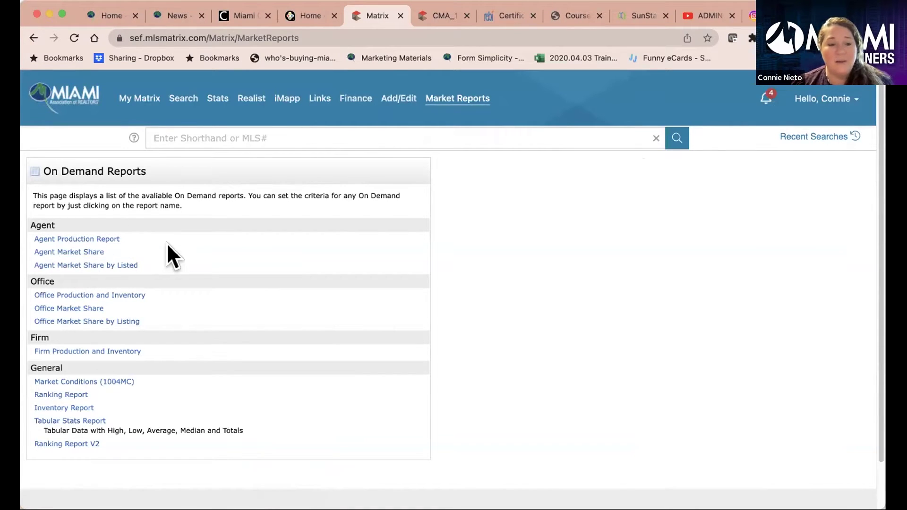
left_click(71, 239)
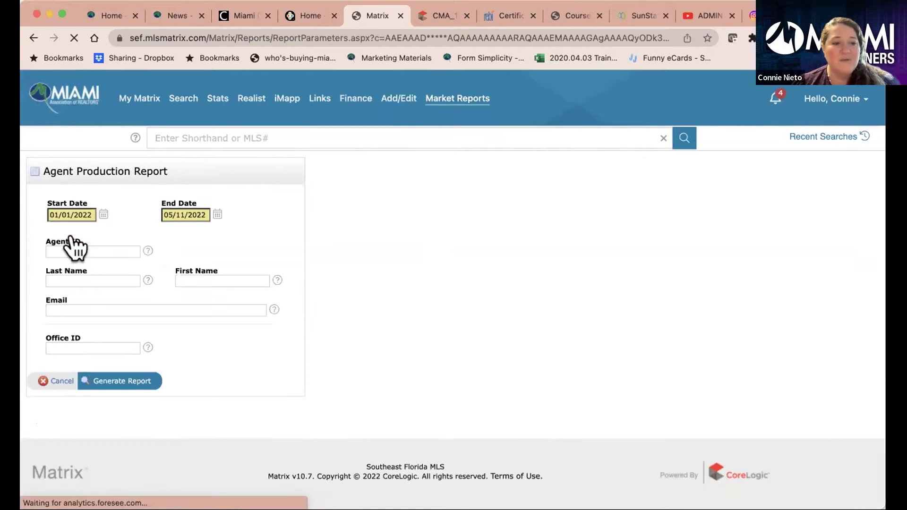
- Generate the Agent Production Report using the agent's last and first name, and view the resulting PDF
left_click(90, 278)
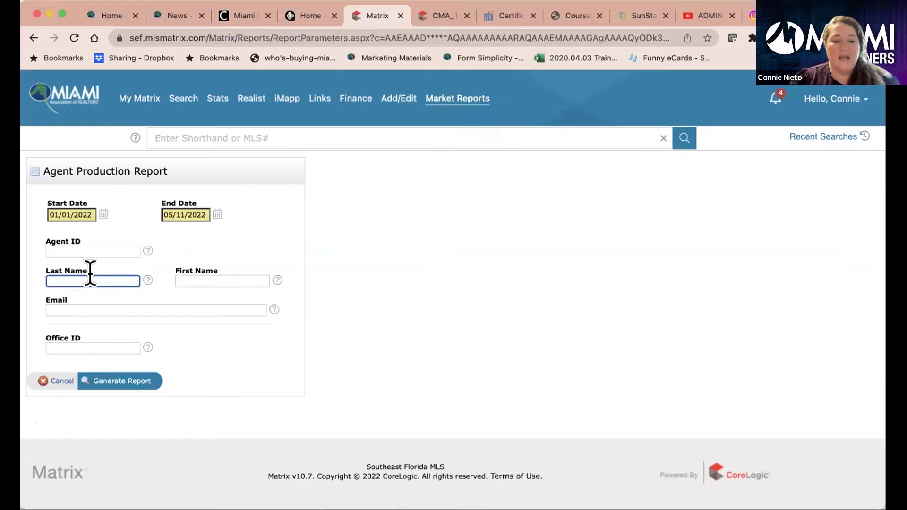
type("schrager")
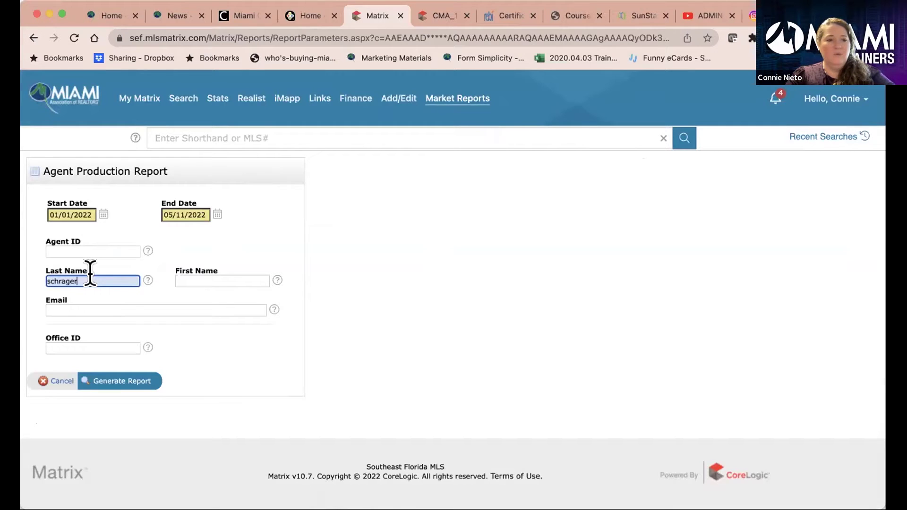
key("Tab")
type("to")
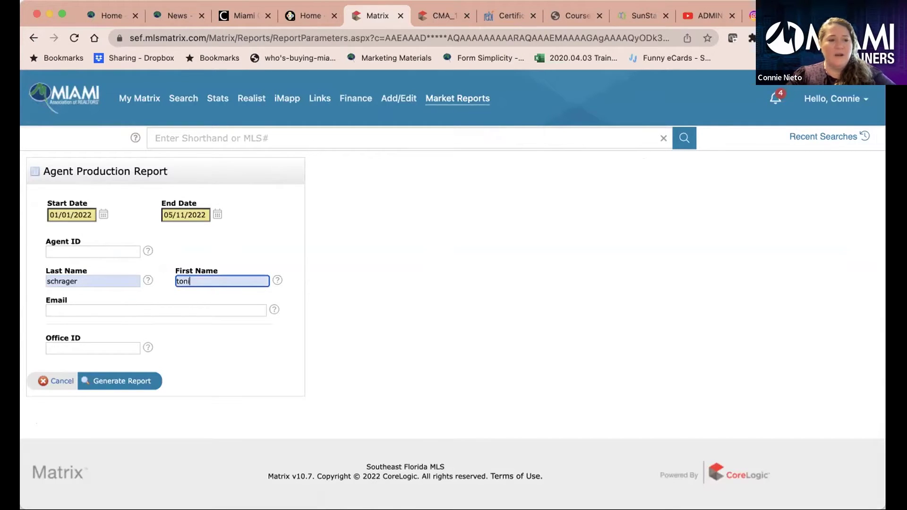
left_click(122, 378)
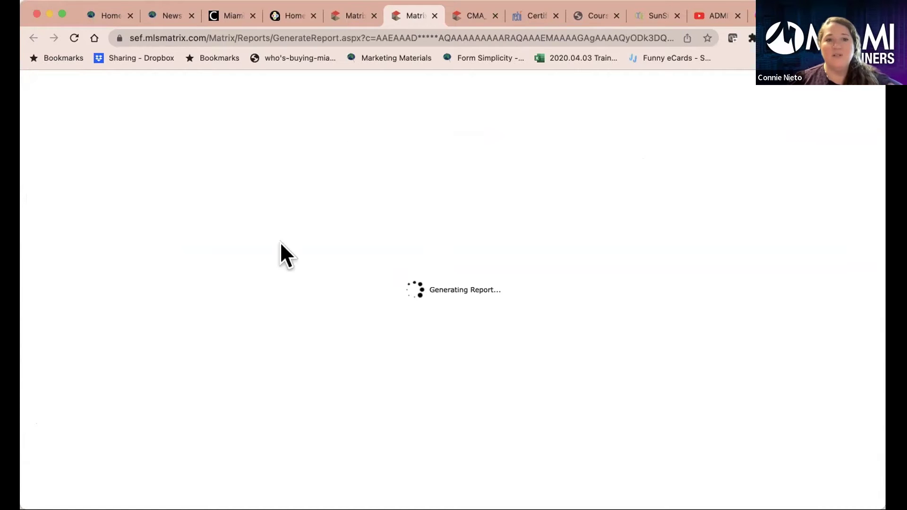
left_click(353, 15)
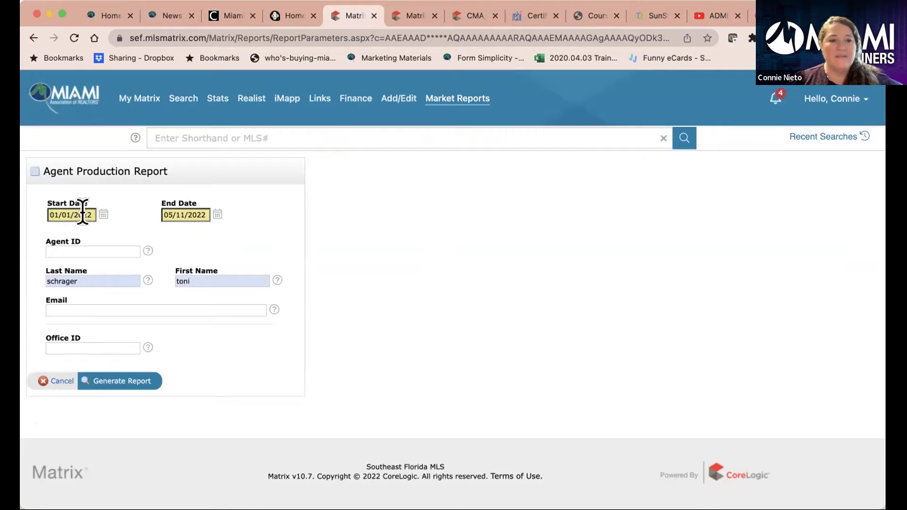
left_click(413, 15)
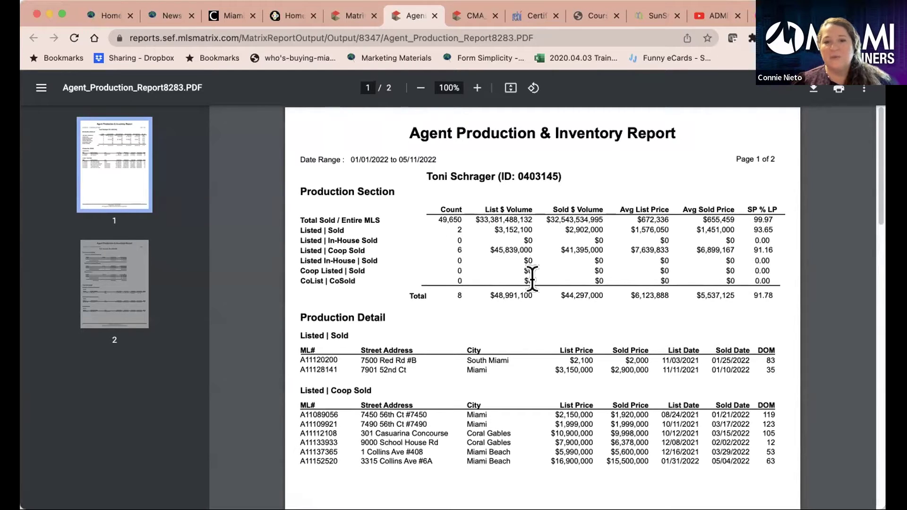
- Return to the list of on-demand reports and open the Market Conditions (1004MC) criteria form
left_click(343, 17)
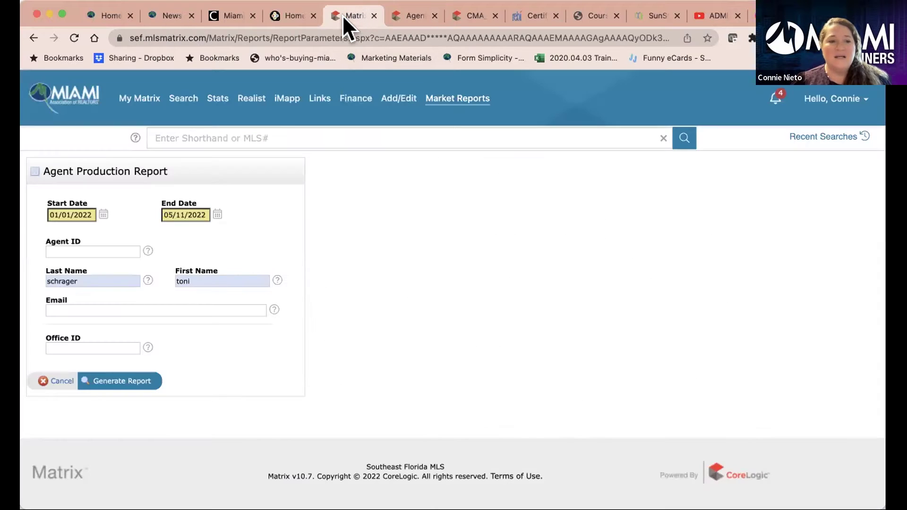
left_click(103, 215)
left_click(370, 289)
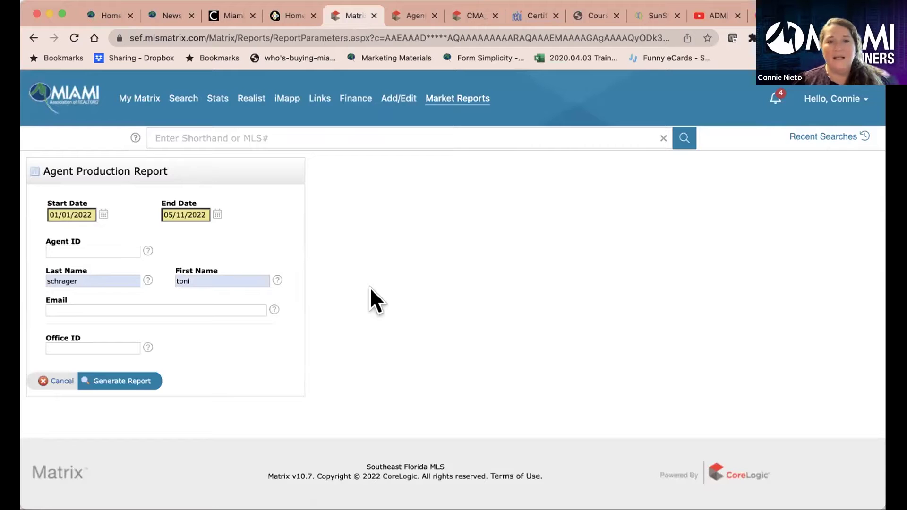
mouse_move(453, 97)
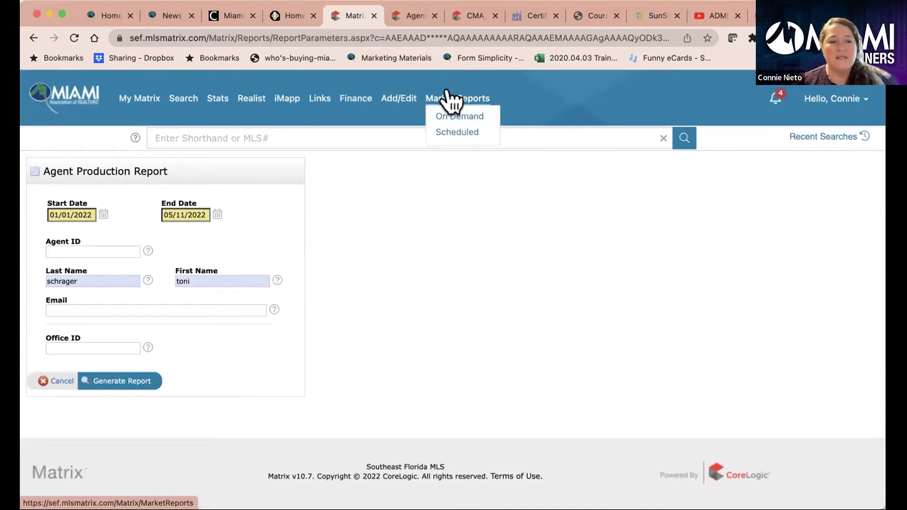
left_click(449, 98)
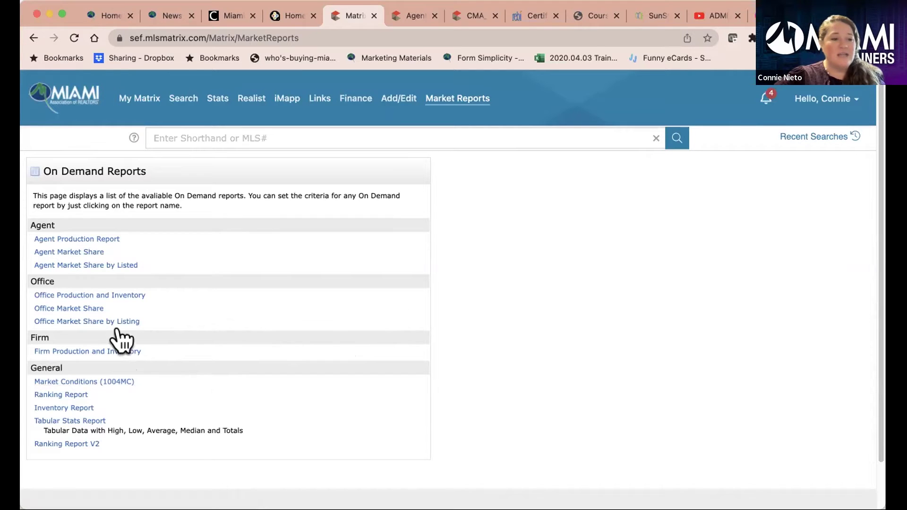
left_click(91, 381)
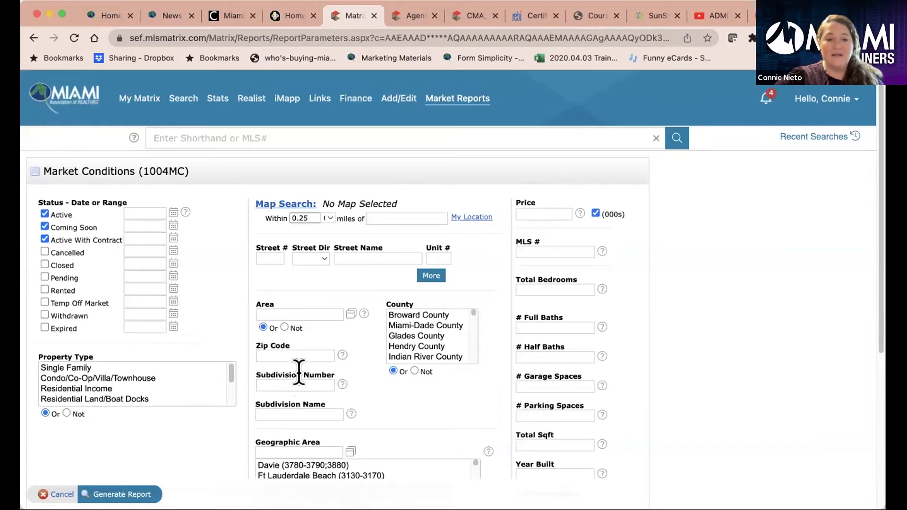
- Set the zip code to 33351 and limit the statuses to Active and Closed within 0-365 days
left_click(292, 355)
type("33351")
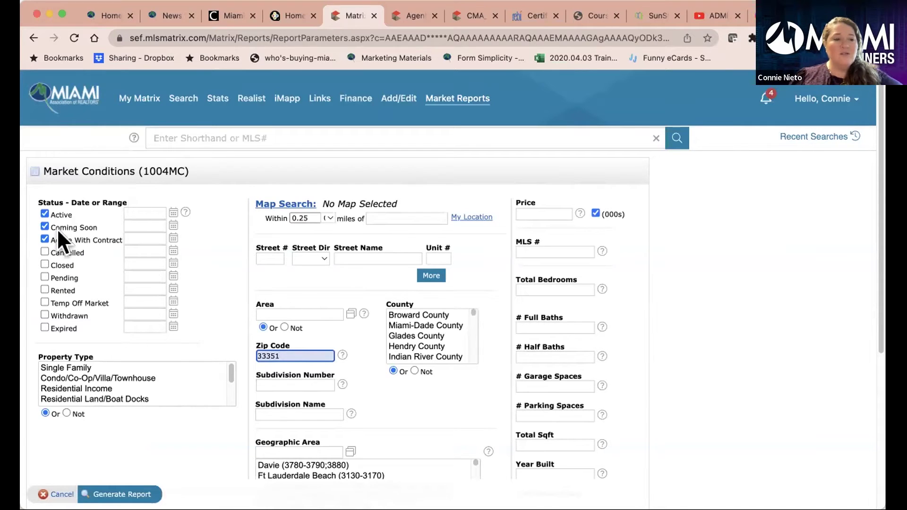
left_click(44, 227)
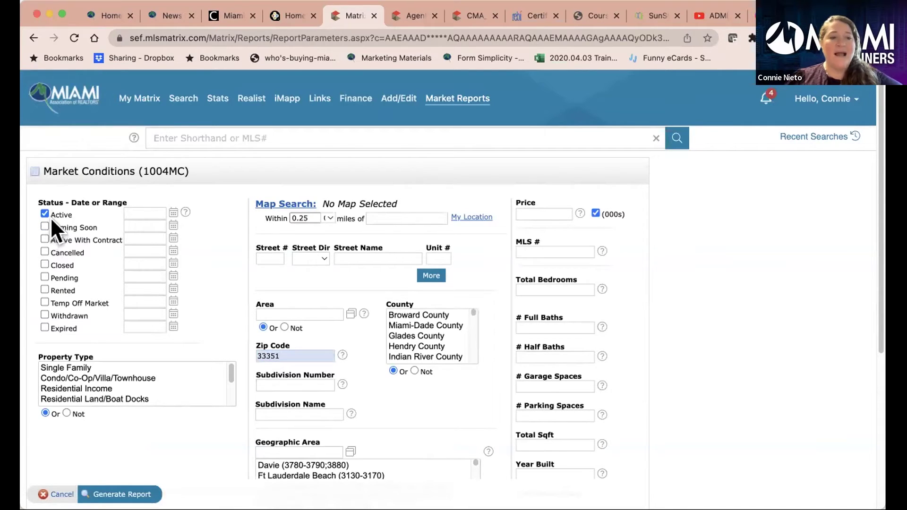
left_click(43, 264)
left_click(146, 264)
left_click(130, 264)
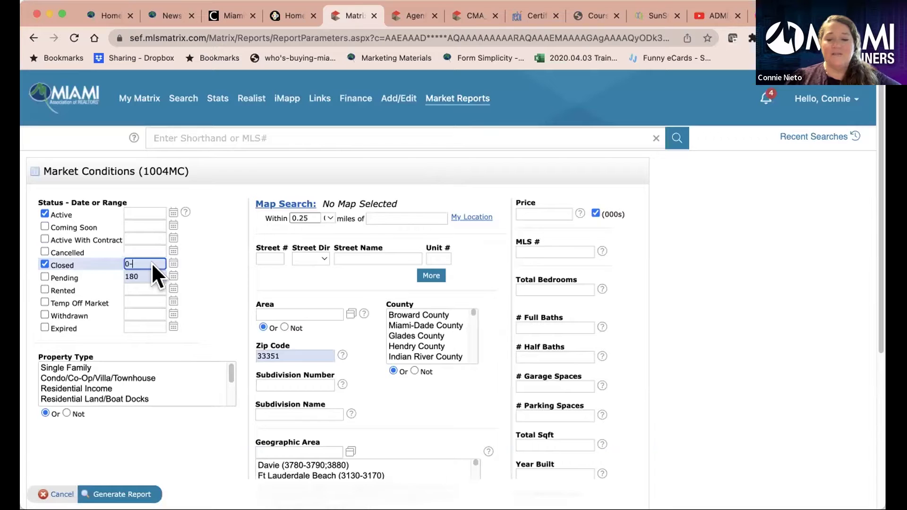
key("Tab")
key("BackSpace")
left_click(131, 263)
type("-")
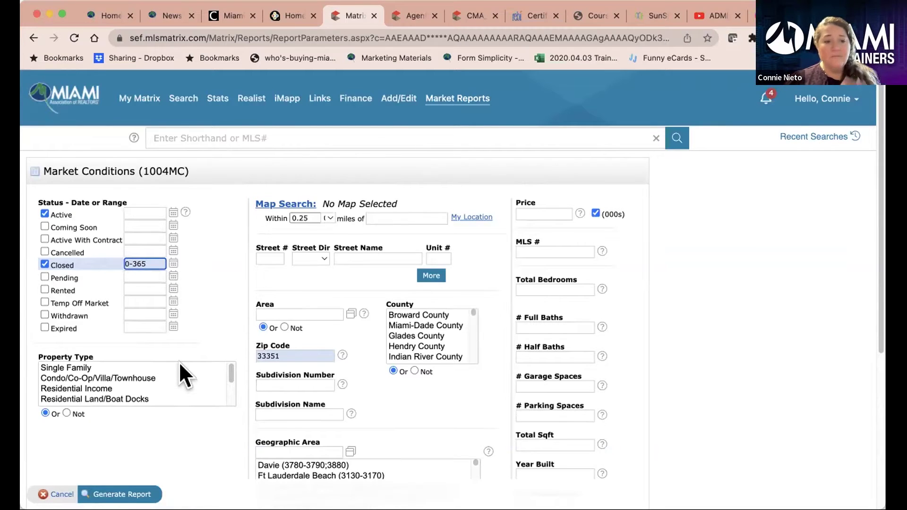
- Choose Single Family as the property type, generate the 1004MC report and examine its median sale price figures
left_click(138, 367)
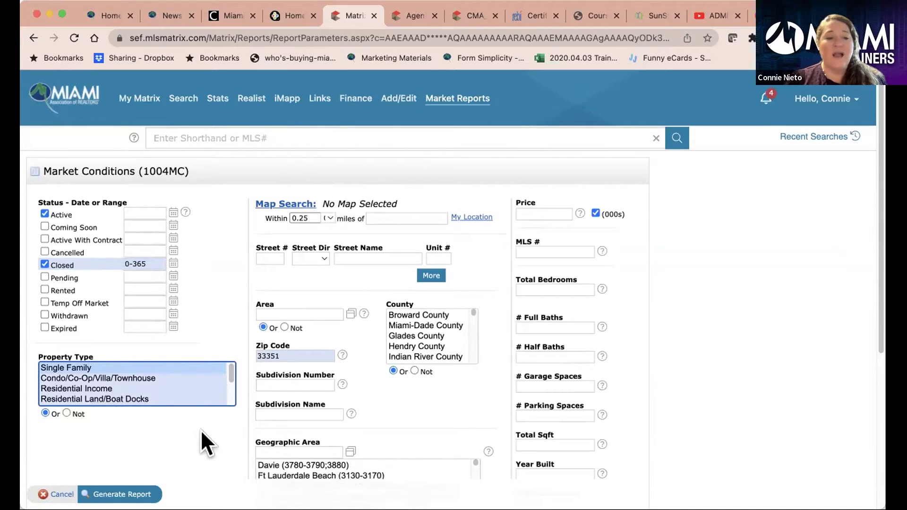
key("Return")
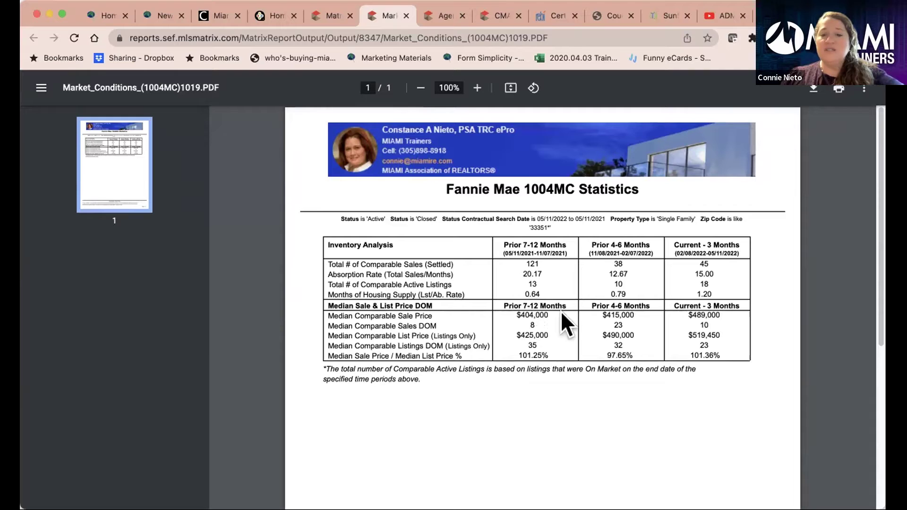
left_click_drag(708, 309, 502, 309)
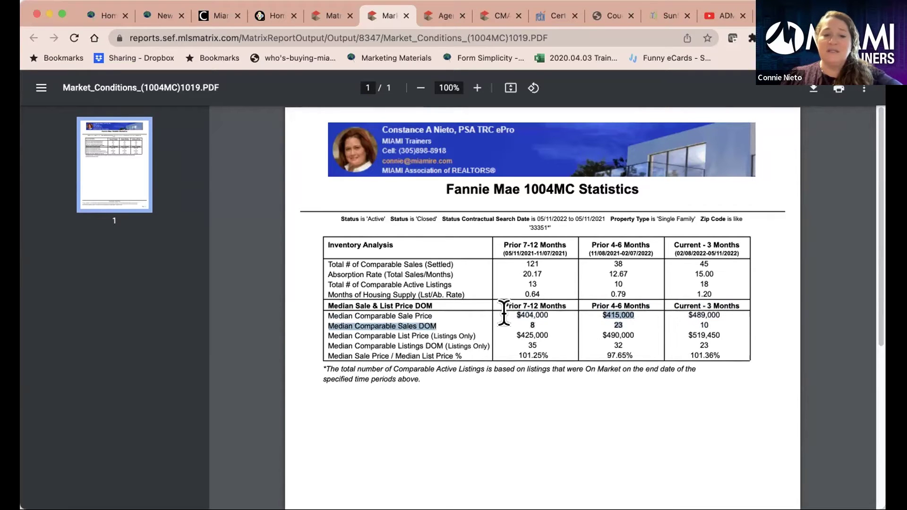
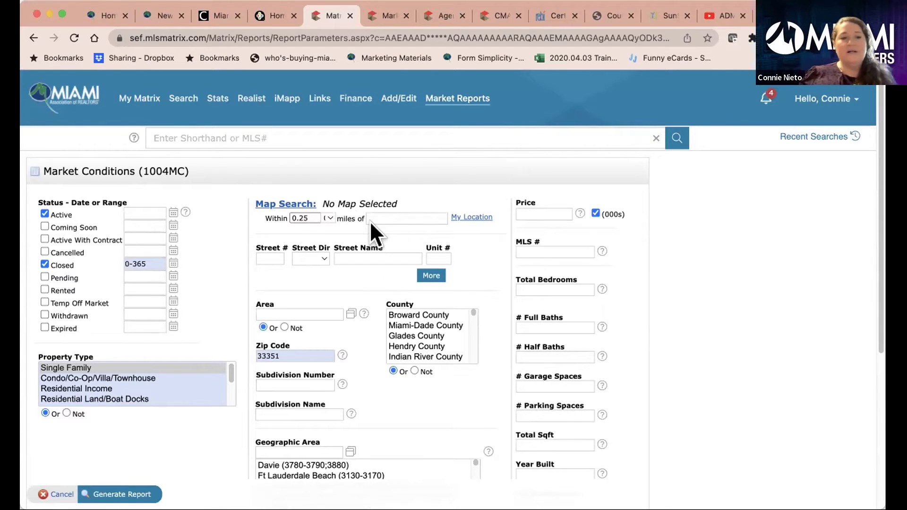
- Try Active, Closed 0-180 and Rented 0-180 statuses in the cross-property Quick search, and open the Stats page
mouse_move(176, 99)
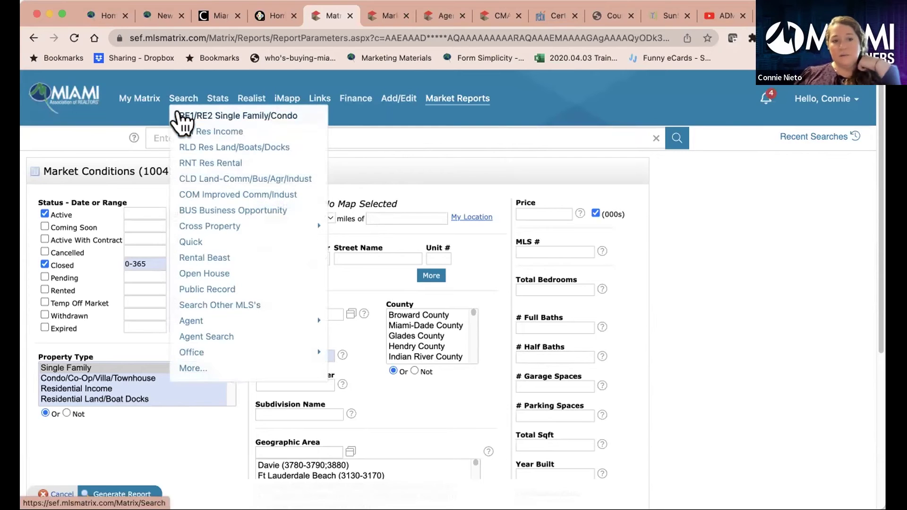
mouse_move(222, 225)
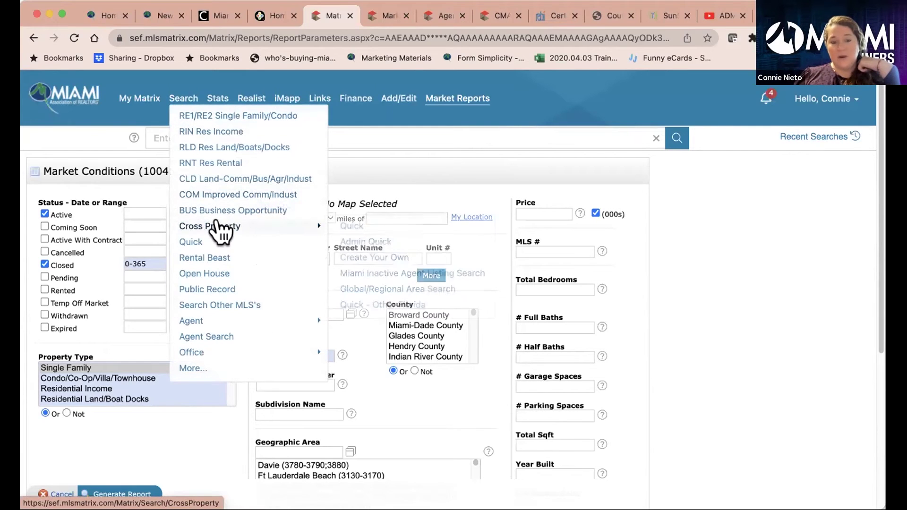
left_click(346, 221)
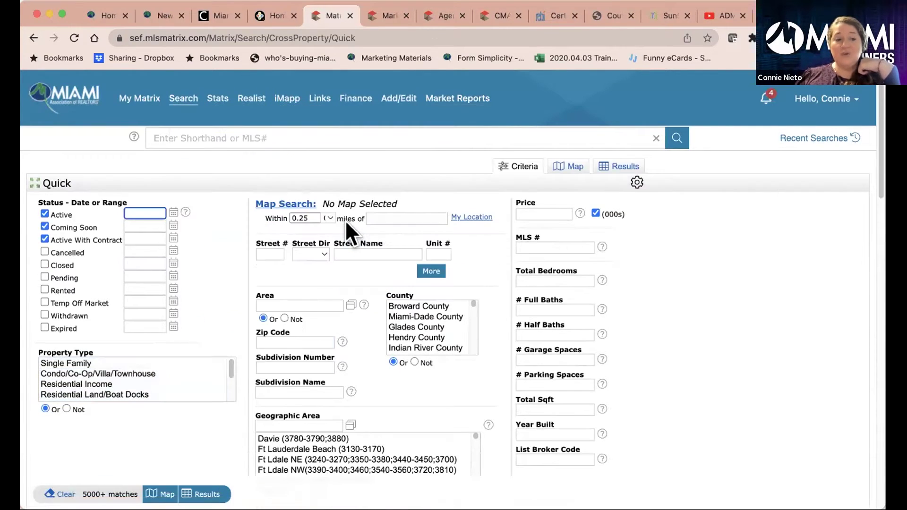
left_click(44, 227)
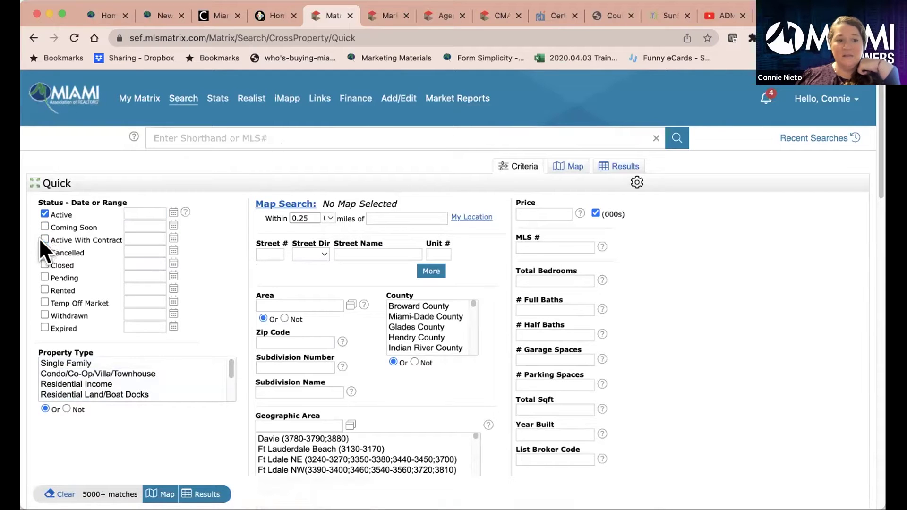
left_click(41, 265)
left_click(41, 289)
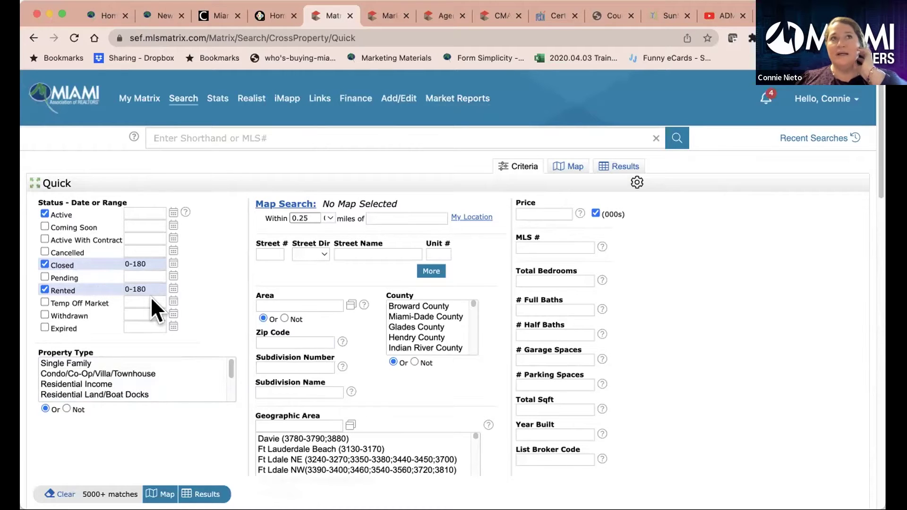
mouse_move(152, 299)
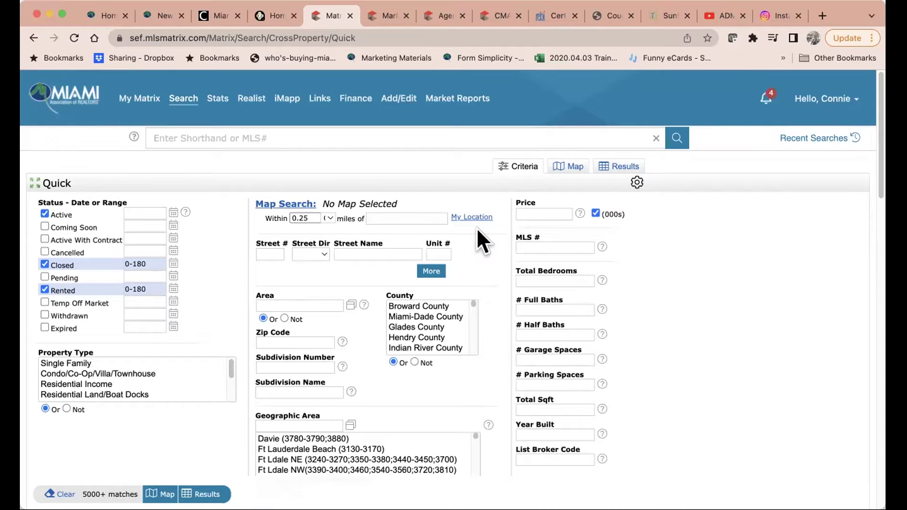
left_click(211, 95)
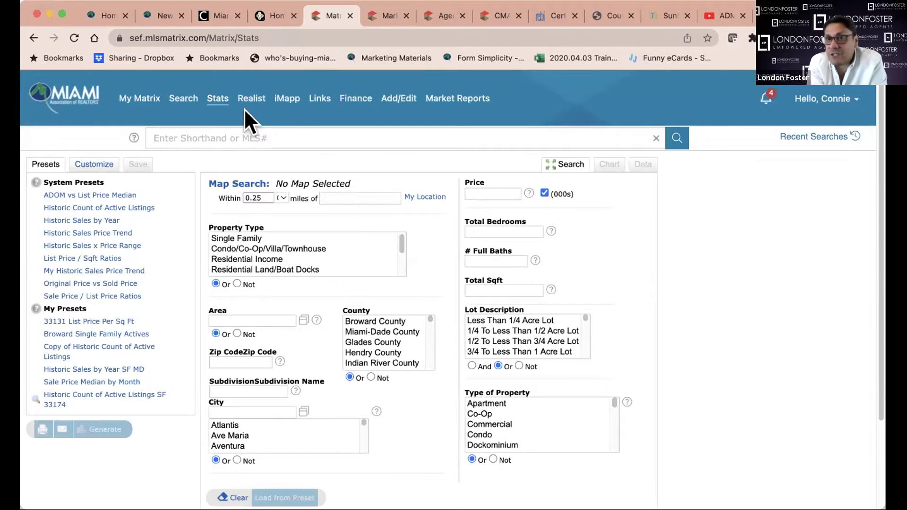
- Reopen the cross-property Quick search and set the statuses to Active, Closed 0-180 and Rented 0-180
mouse_move(180, 98)
mouse_move(215, 226)
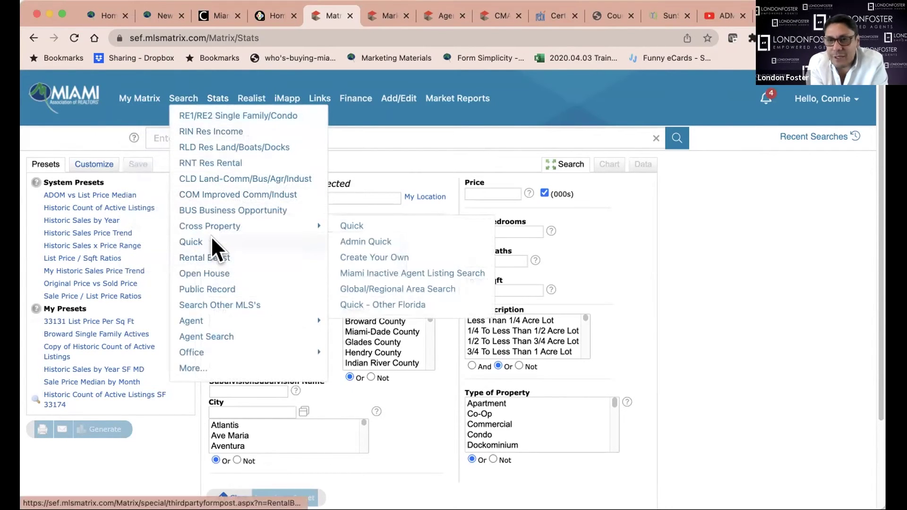
left_click(343, 222)
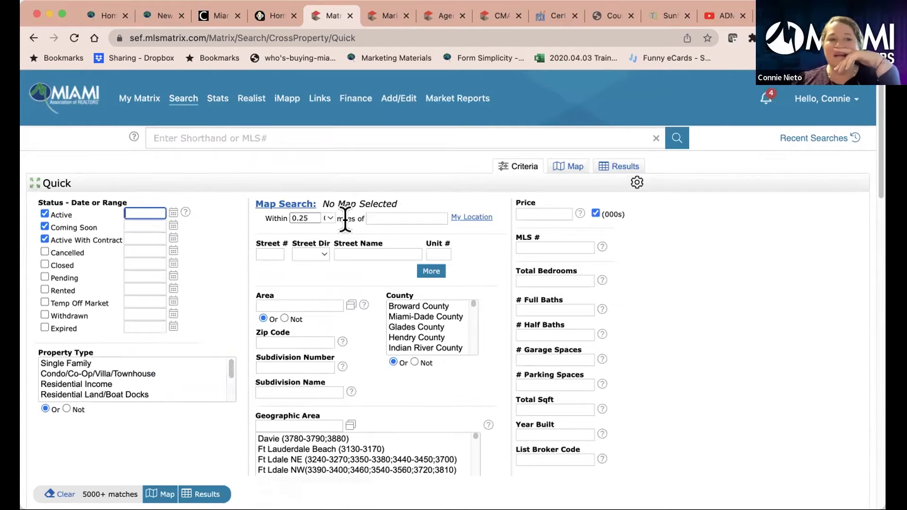
left_click(45, 226)
left_click(44, 239)
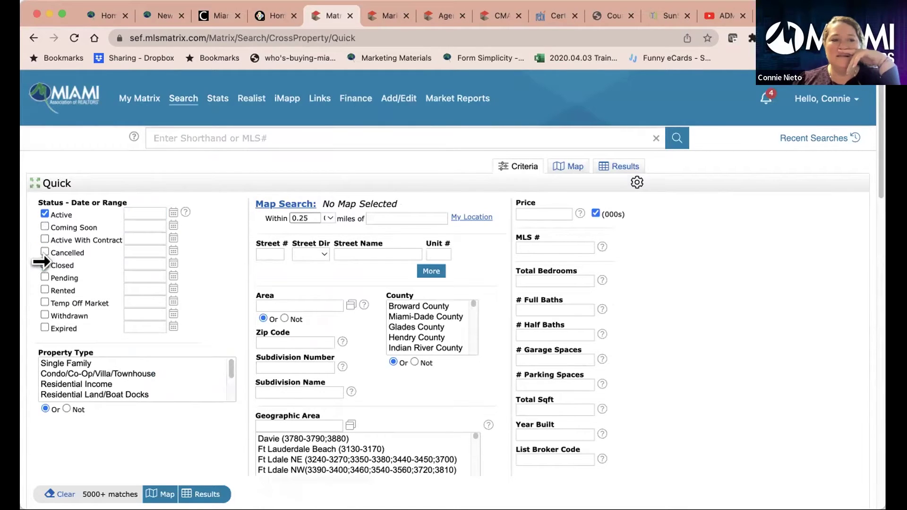
left_click(44, 264)
left_click(44, 289)
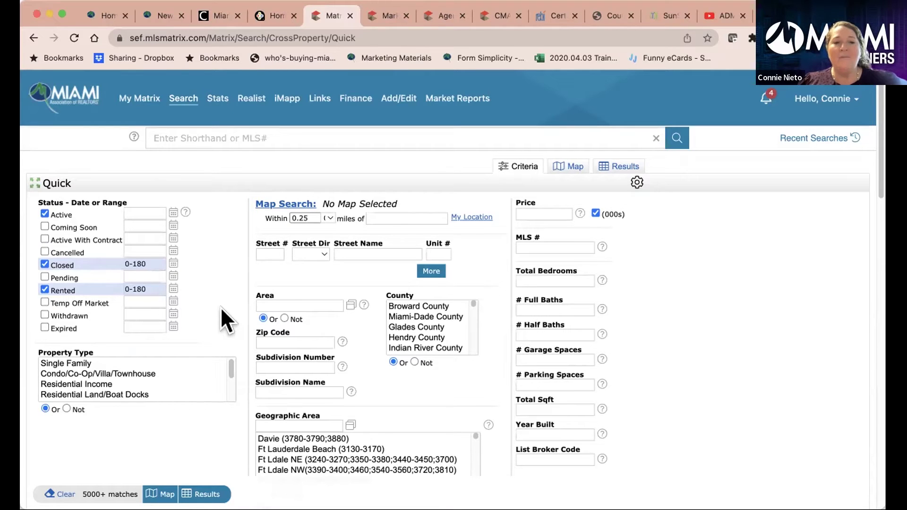
- Add three extra address rows to the search and fill the first with street number 500 and street name brickell
left_click(430, 270)
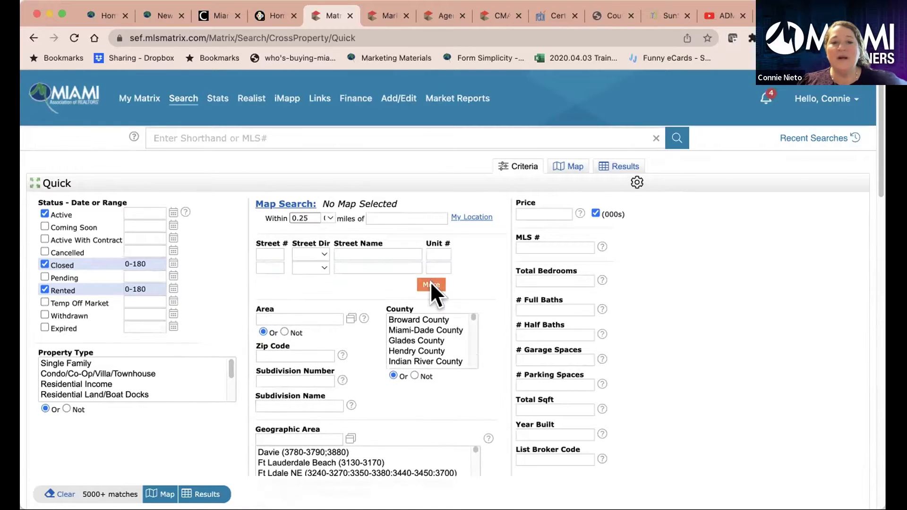
left_click(430, 285)
left_click(431, 297)
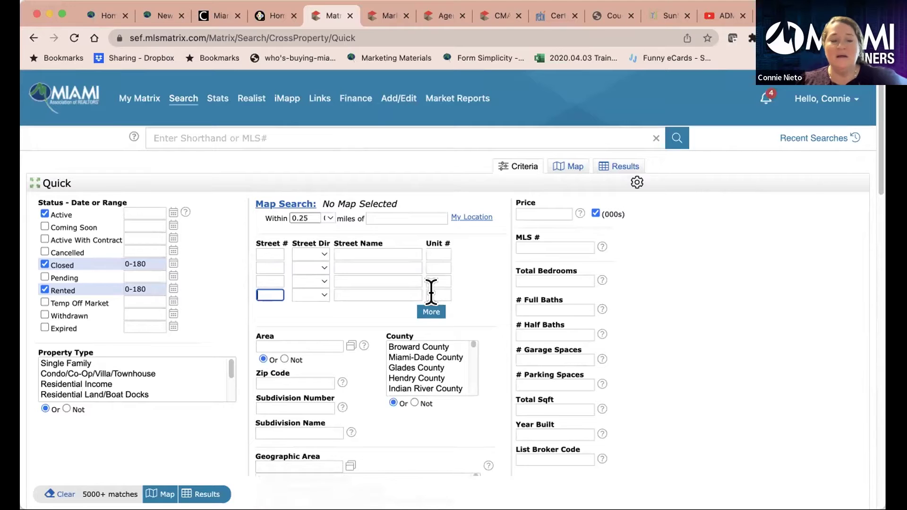
left_click(270, 251)
type("500")
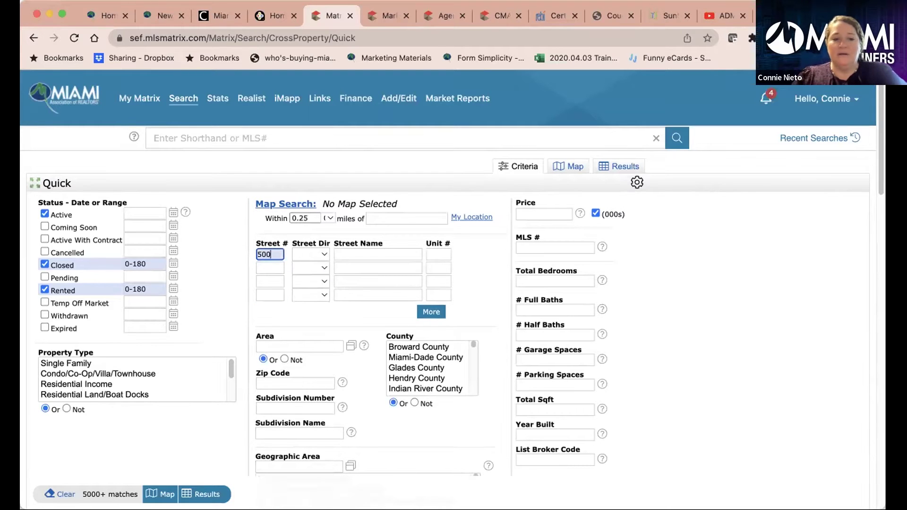
left_click(345, 250)
type("br")
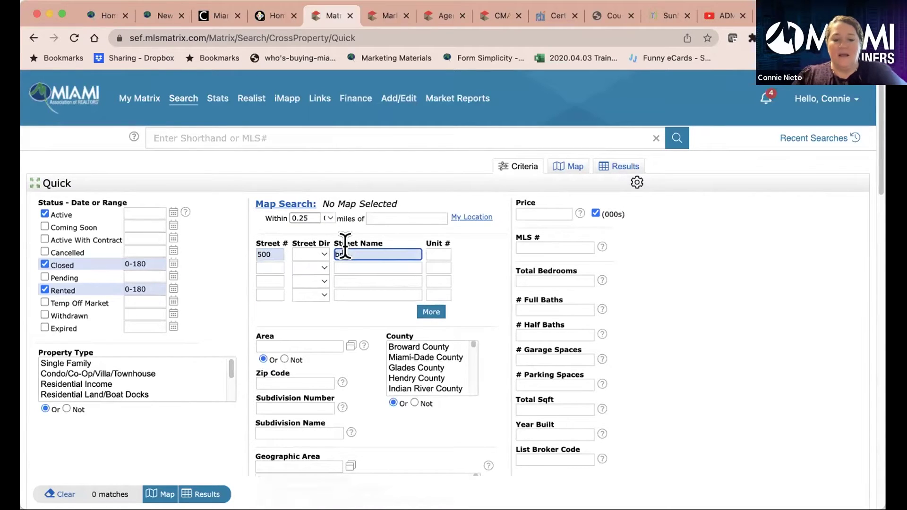
type("ickell")
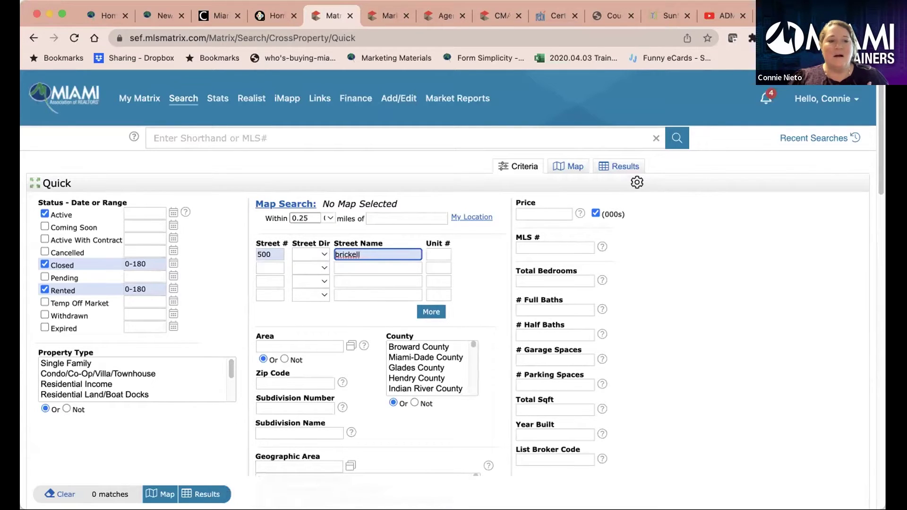
- Start a fresh cross-property Quick search limited to the Active, Closed 0-180 and Rented 0-180 statuses
left_click(179, 99)
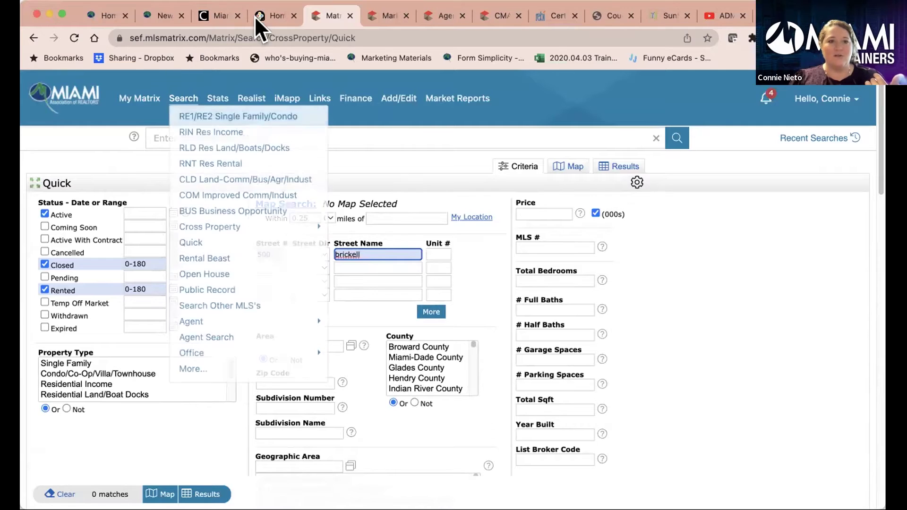
mouse_move(194, 232)
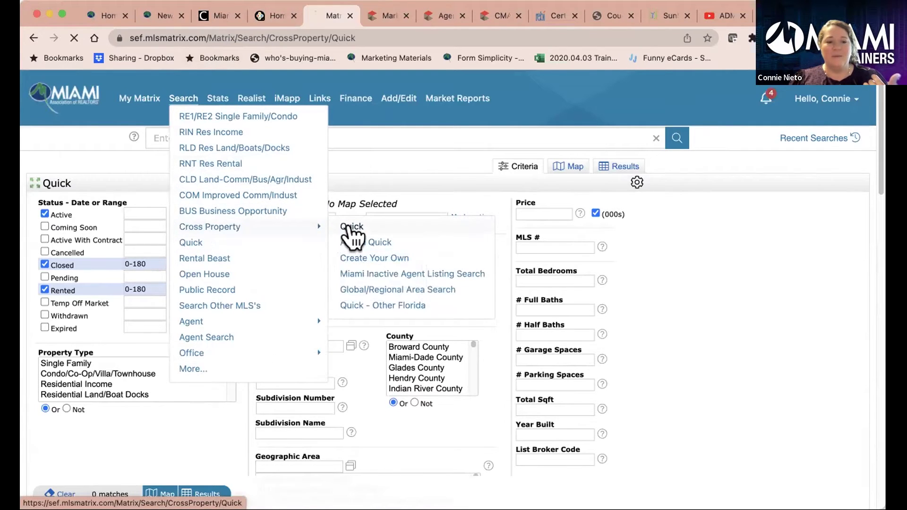
left_click(350, 227)
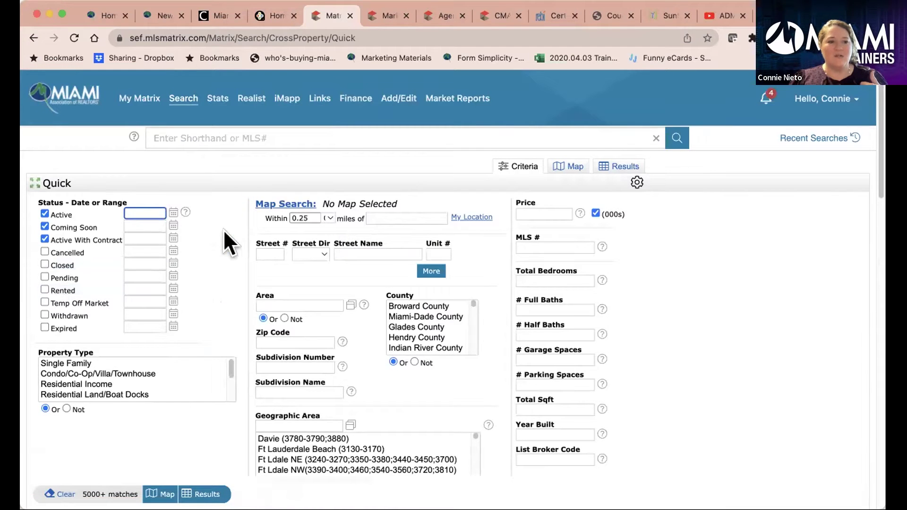
left_click(44, 226)
left_click(45, 239)
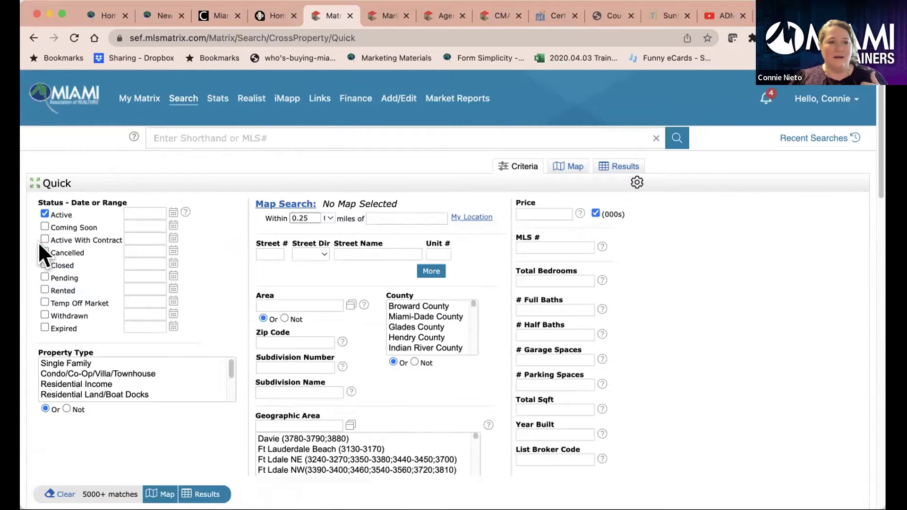
left_click(41, 263)
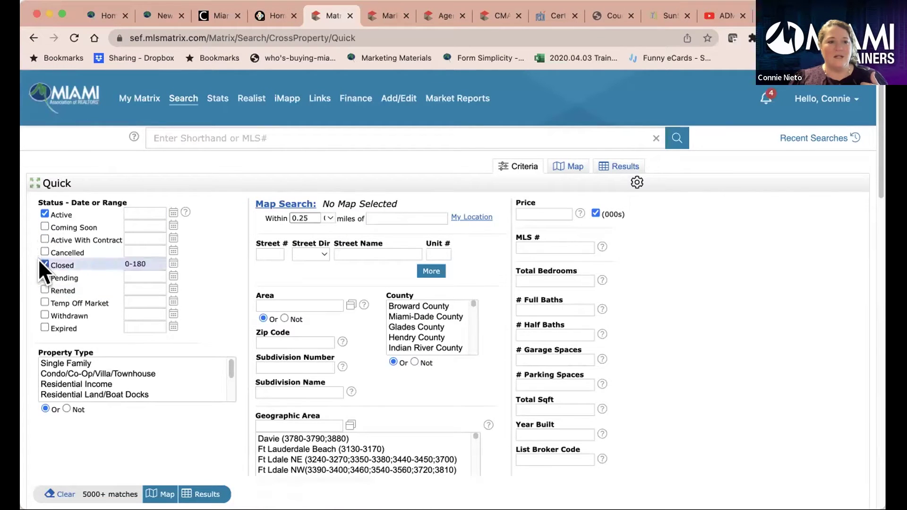
left_click(42, 288)
- Search for street number 500 and street name Brickell, and look through the listing results
left_click(263, 253)
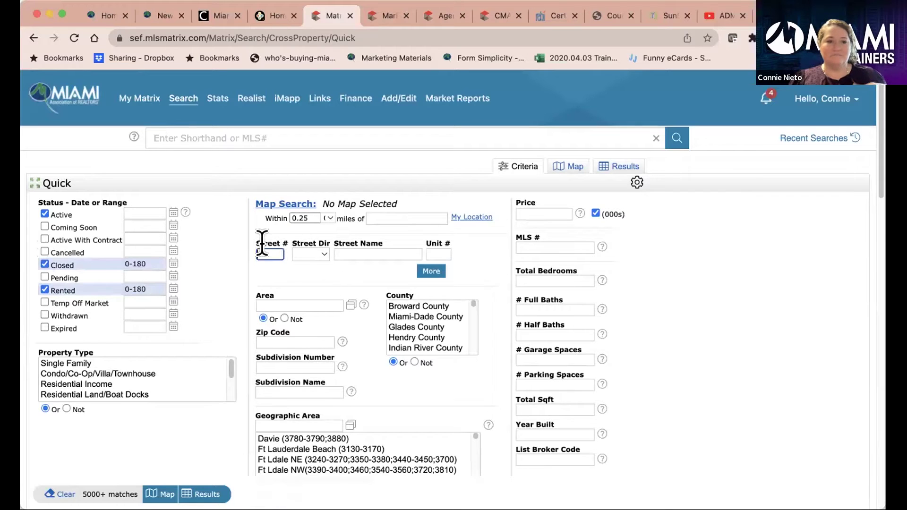
type("500")
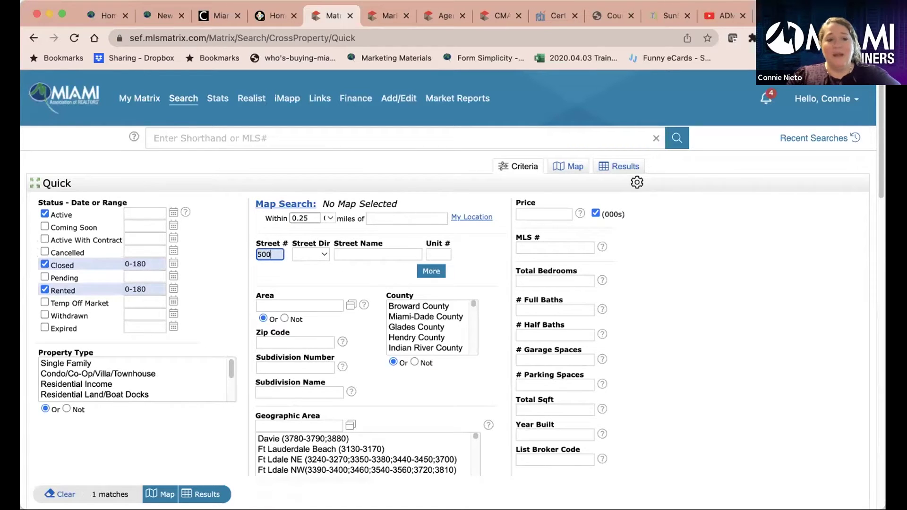
key("Tab")
key("Tab")
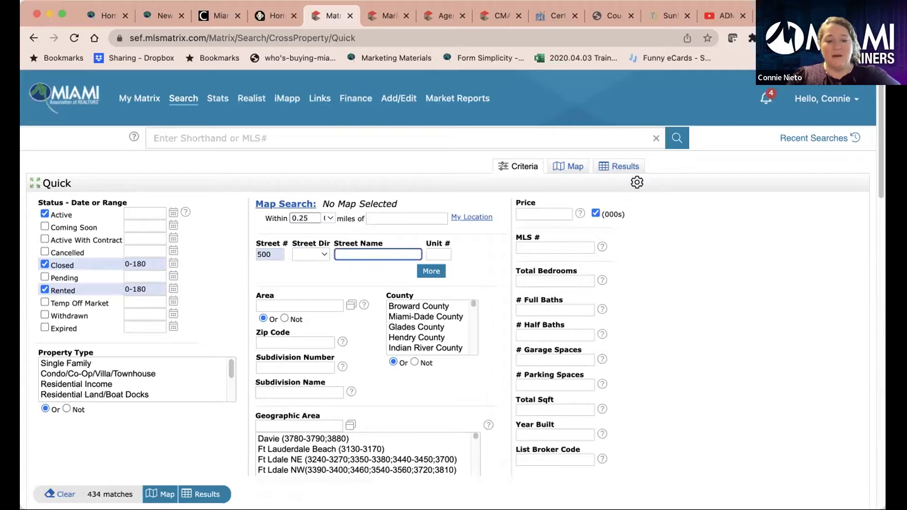
type("Brickell")
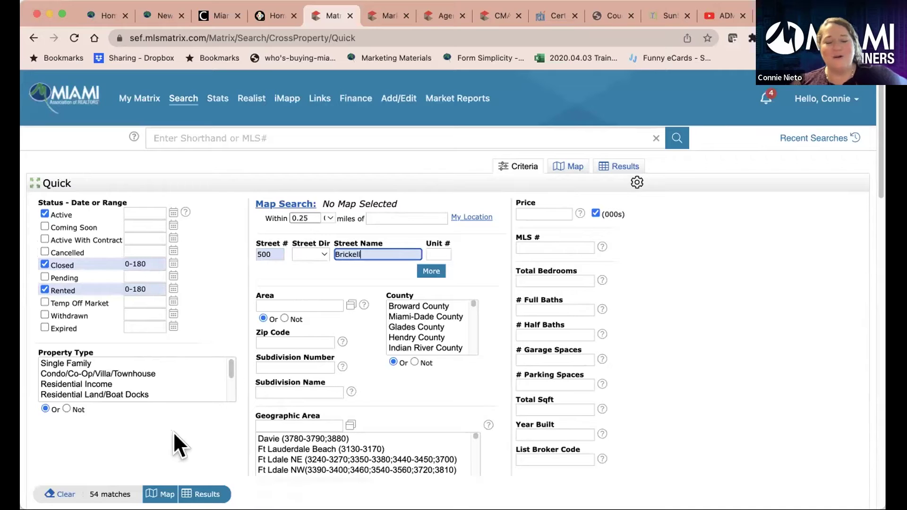
left_click(201, 494)
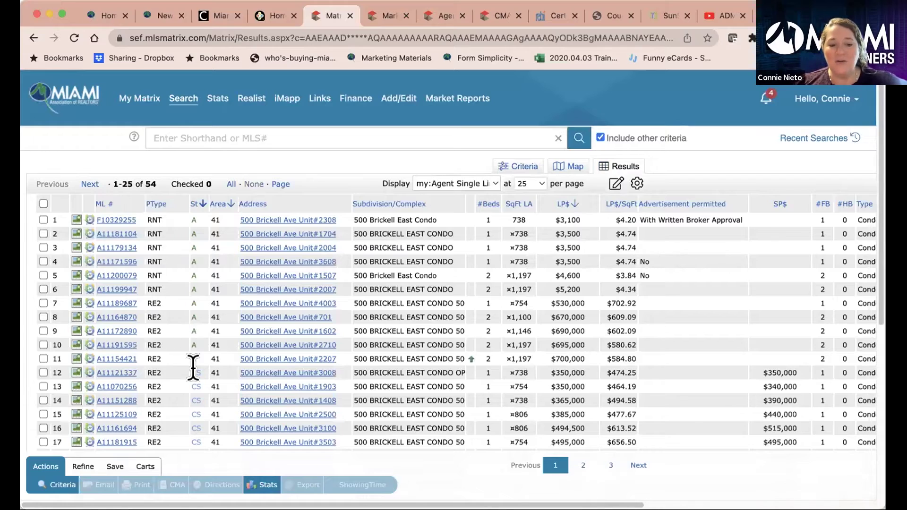
scroll(288, 354, "down", 5)
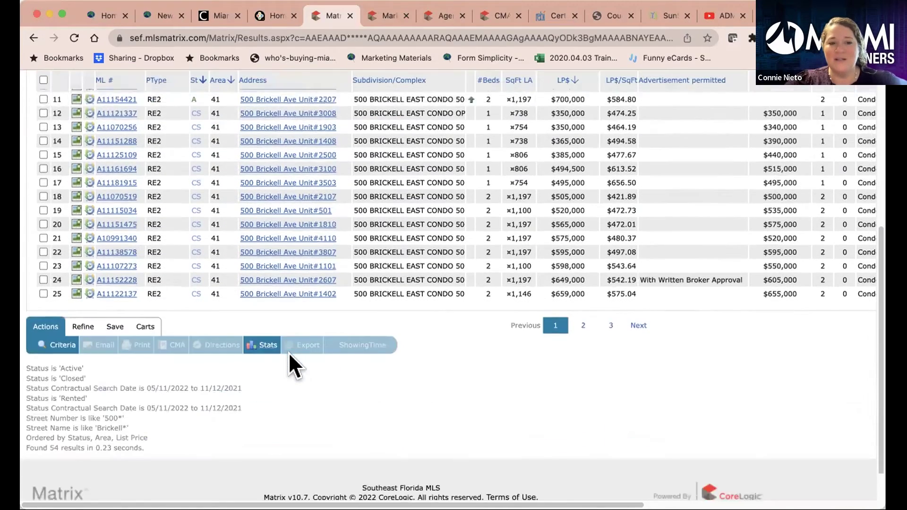
scroll(288, 354, "up", 6)
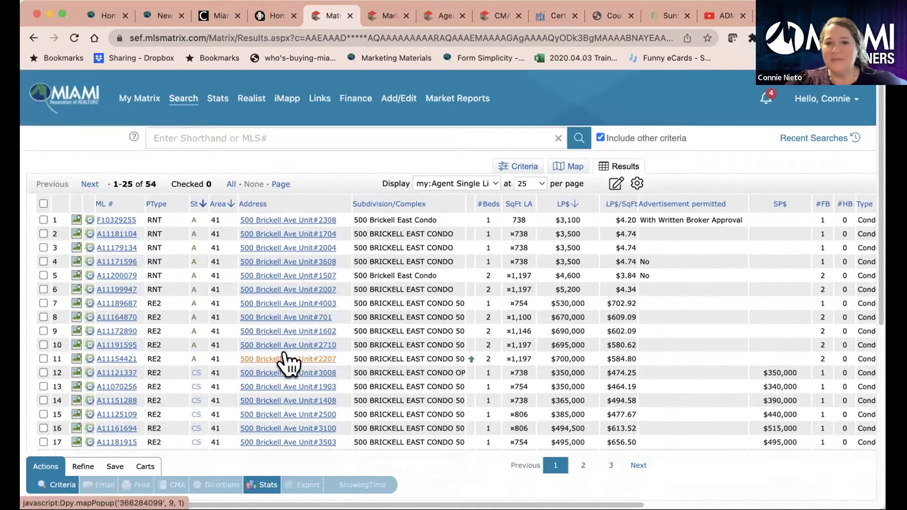
- Return to the search criteria and extend the Rented date range to 0-365
left_click(520, 166)
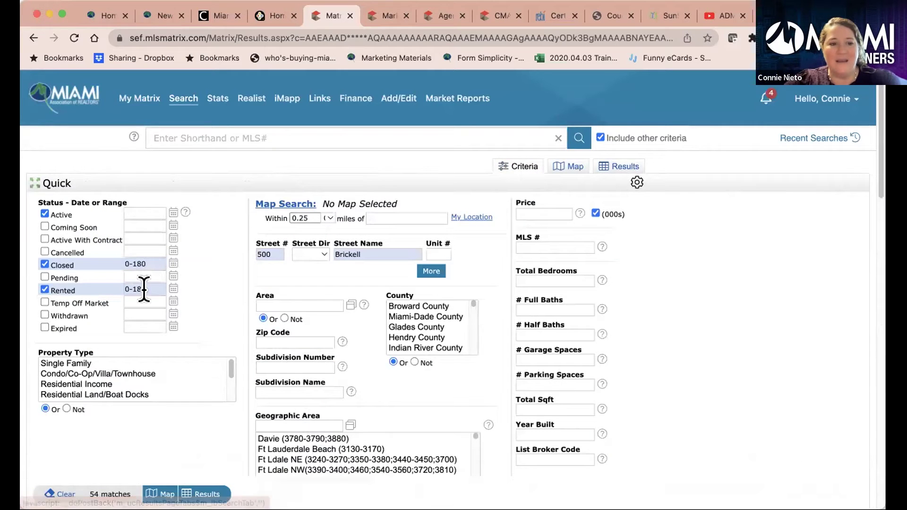
left_click(138, 288)
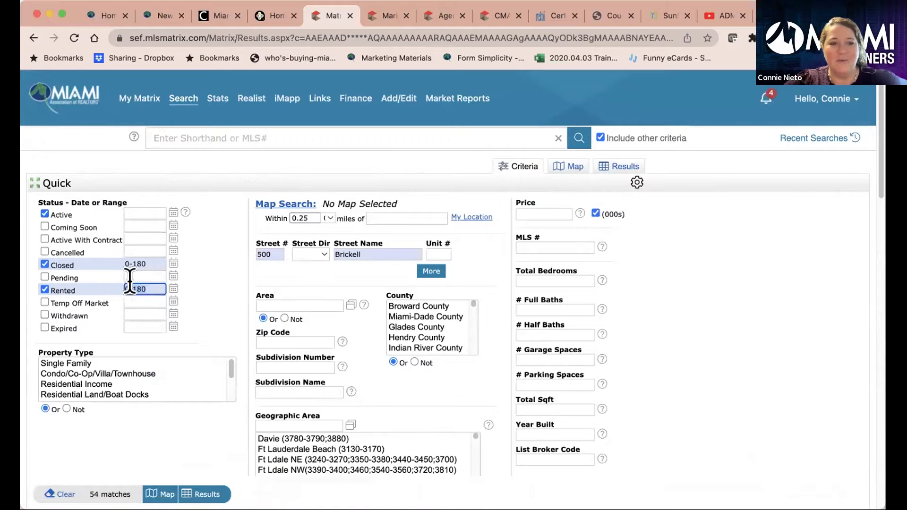
key("BackSpace")
key("BackSpace")
key("BackSpace")
type("365")
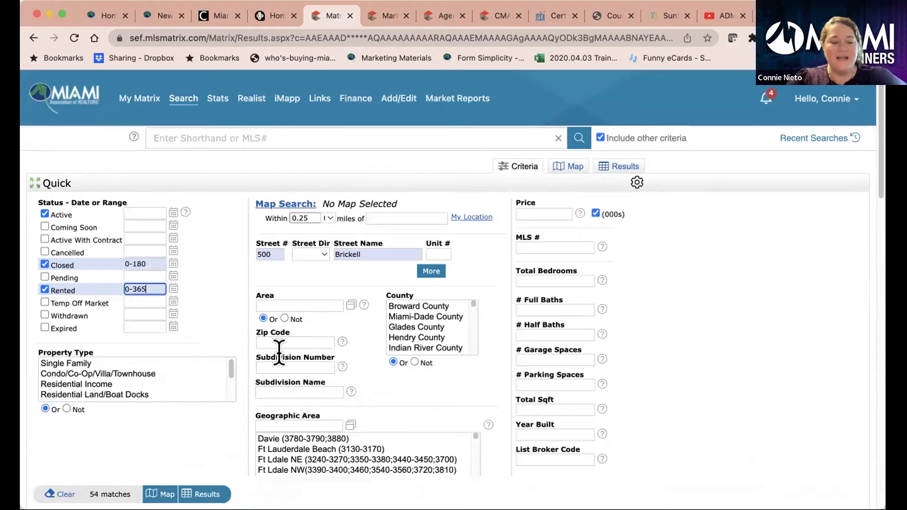
- Set the Closed date range to 0-365 and show the matching listings
left_click(150, 260)
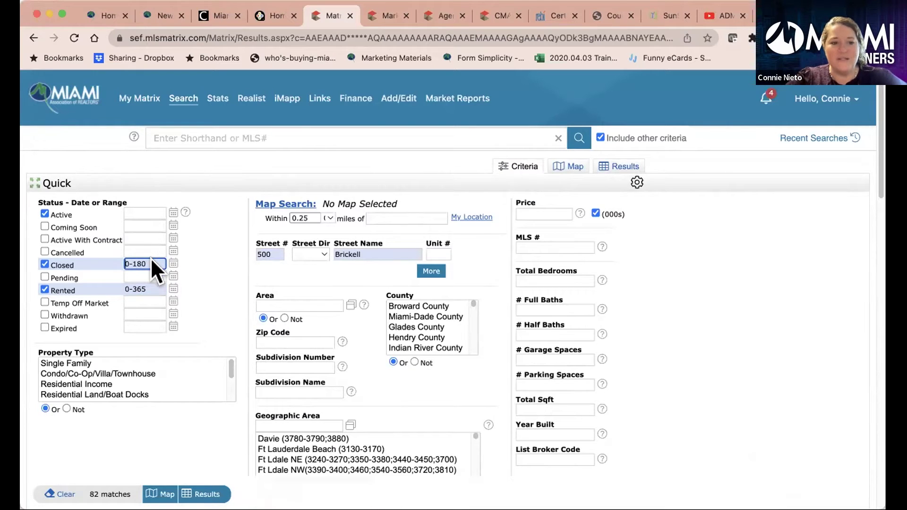
key("BackSpace")
key("BackSpace")
key("BackSpace")
type("365")
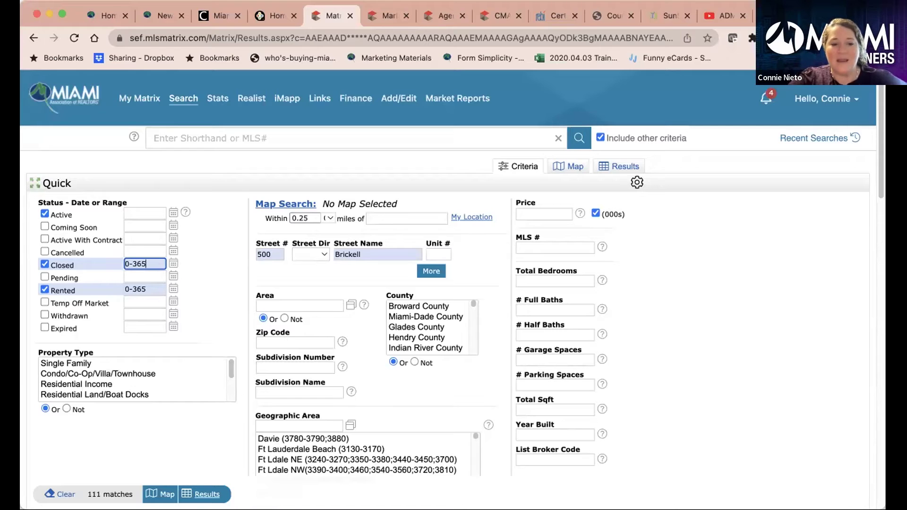
left_click(203, 494)
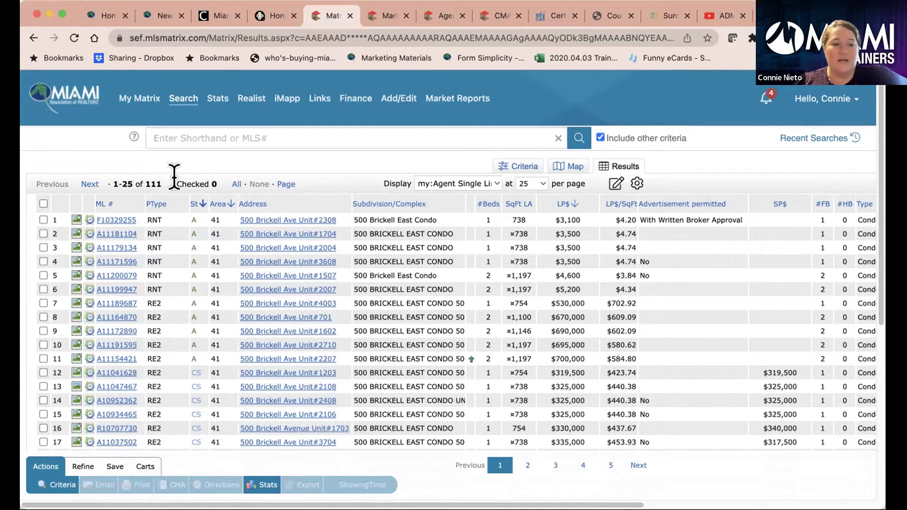
- Select all listings in the results and print them to PDF as a CMA 1 Line Summary Report
left_click(236, 184)
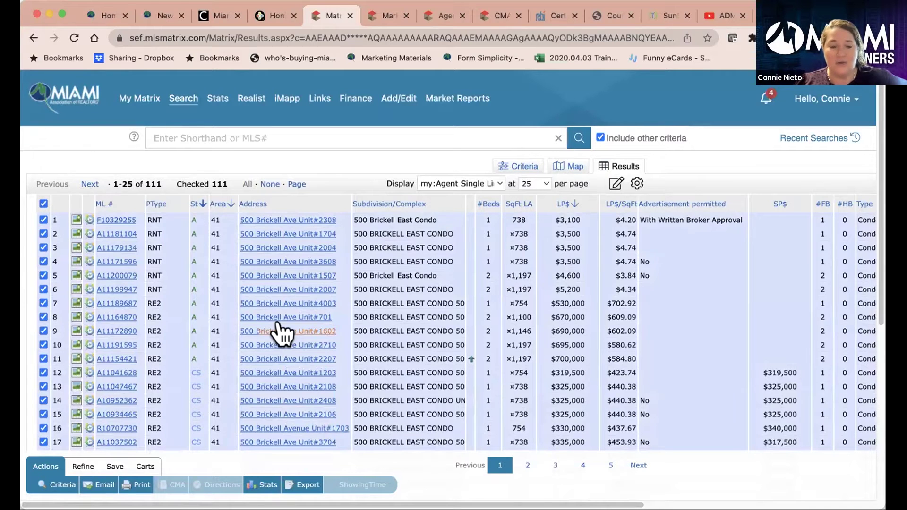
left_click(137, 484)
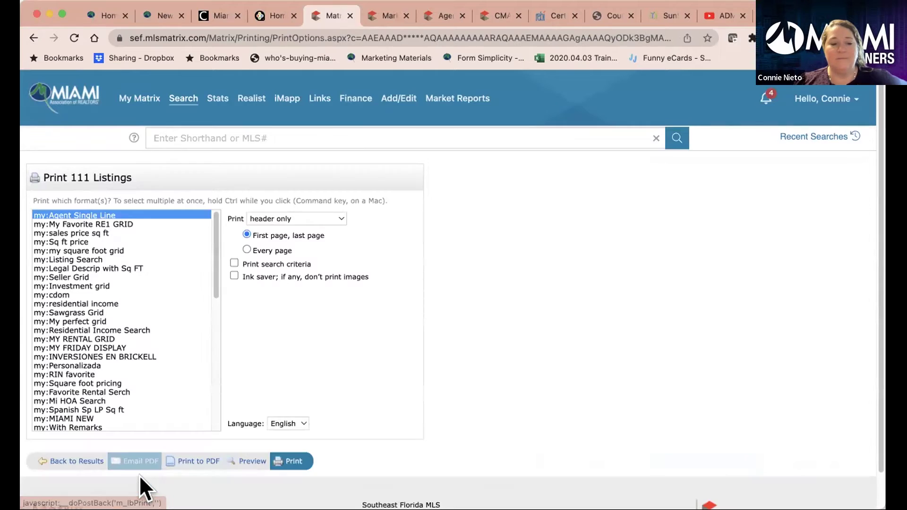
left_click_drag(210, 282, 197, 392)
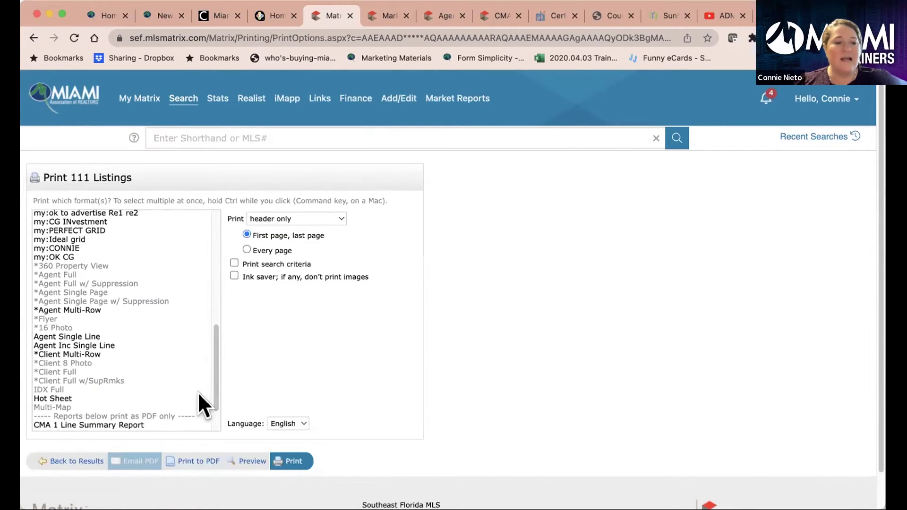
left_click(128, 424)
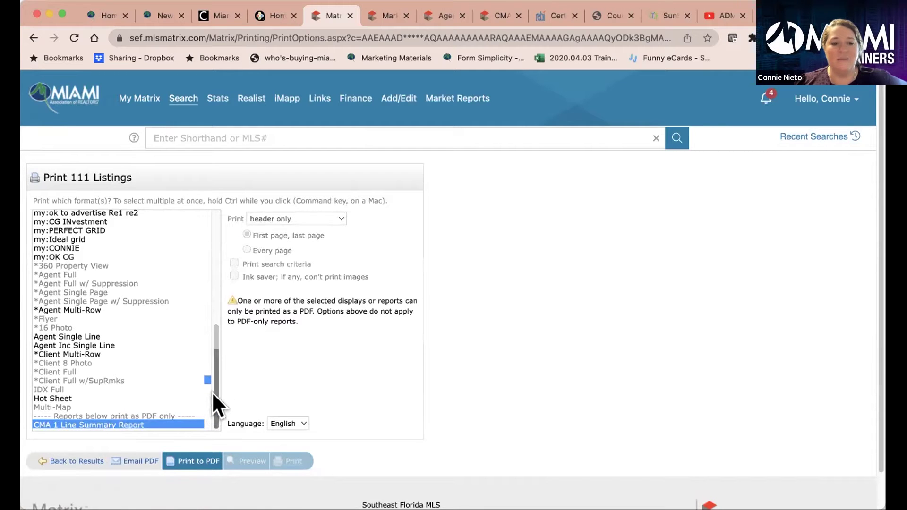
left_click(197, 463)
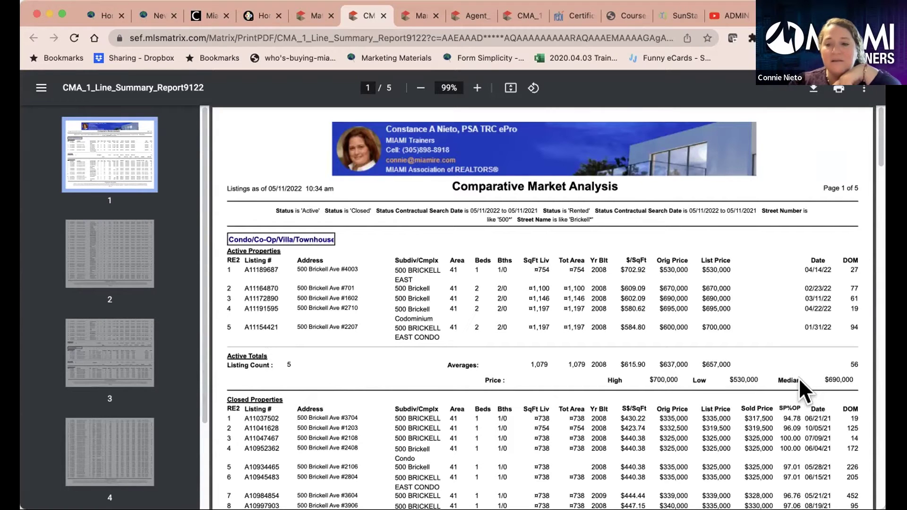
- Examine the CMA report's closed sales, active rentals, rented properties and totals through to the grand totals
scroll(799, 379, "down", 3)
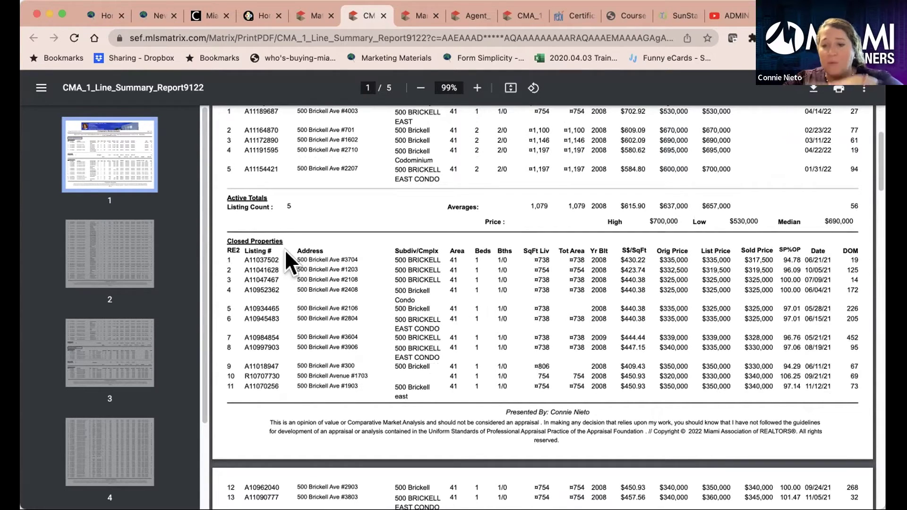
scroll(316, 349, "down", 1)
scroll(314, 347, "down", 15)
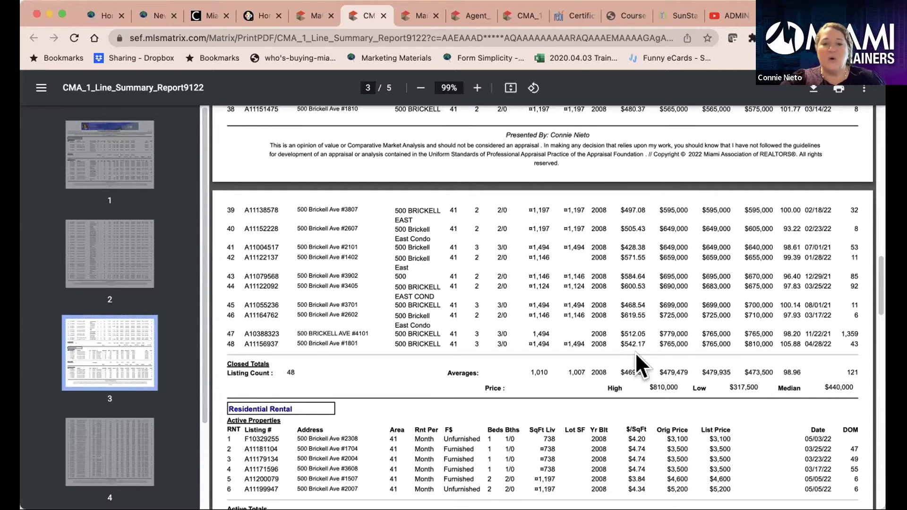
scroll(635, 352, "down", 5)
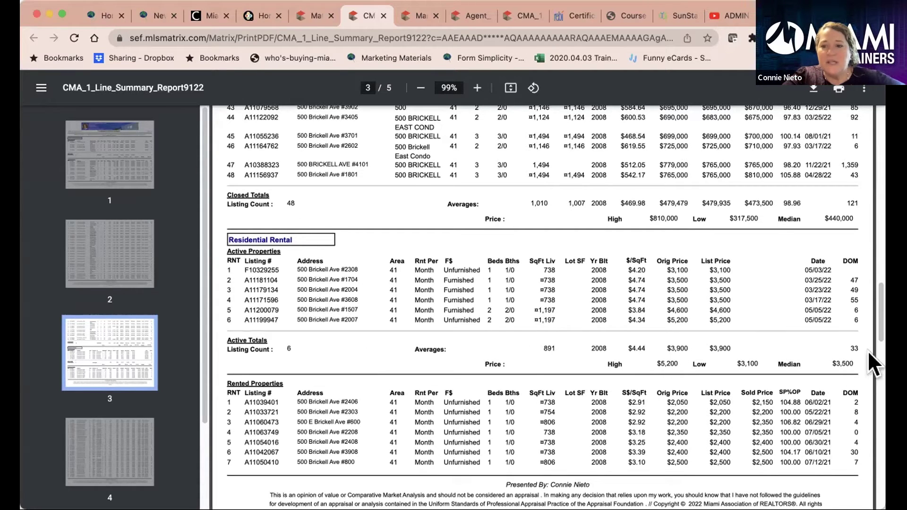
scroll(536, 381, "down", 15)
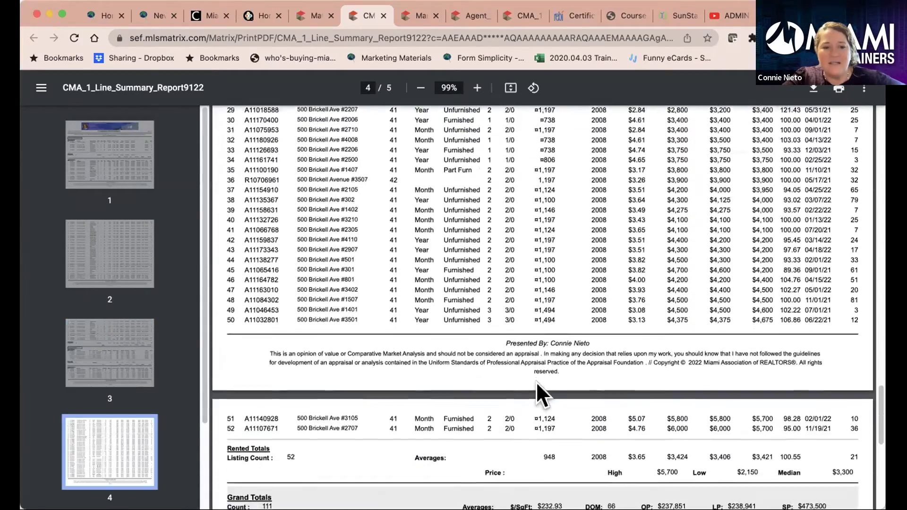
scroll(535, 381, "down", 4)
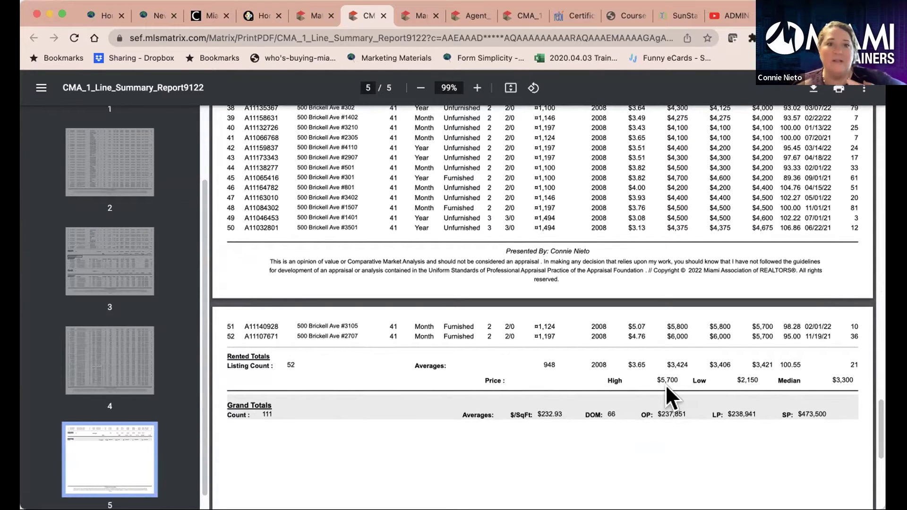
- Go back from the print options to the search results and view the listings on the map
left_click(308, 10)
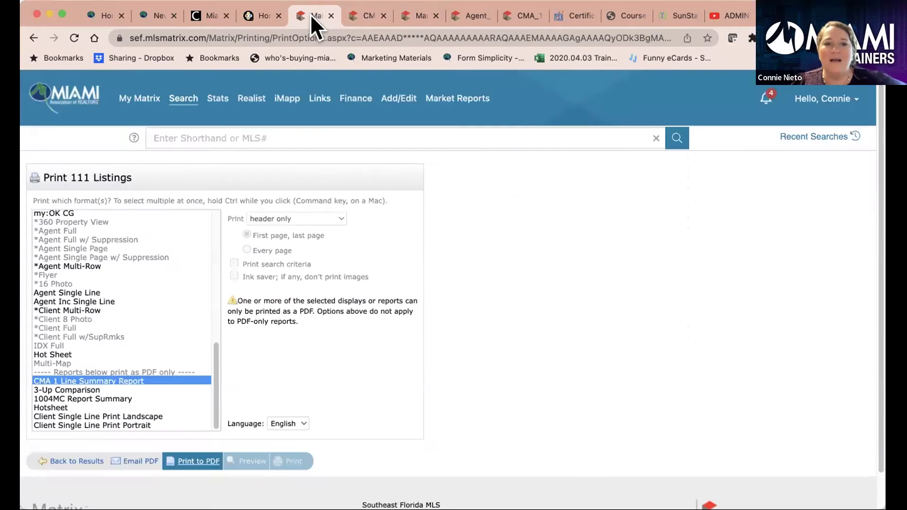
left_click(68, 457)
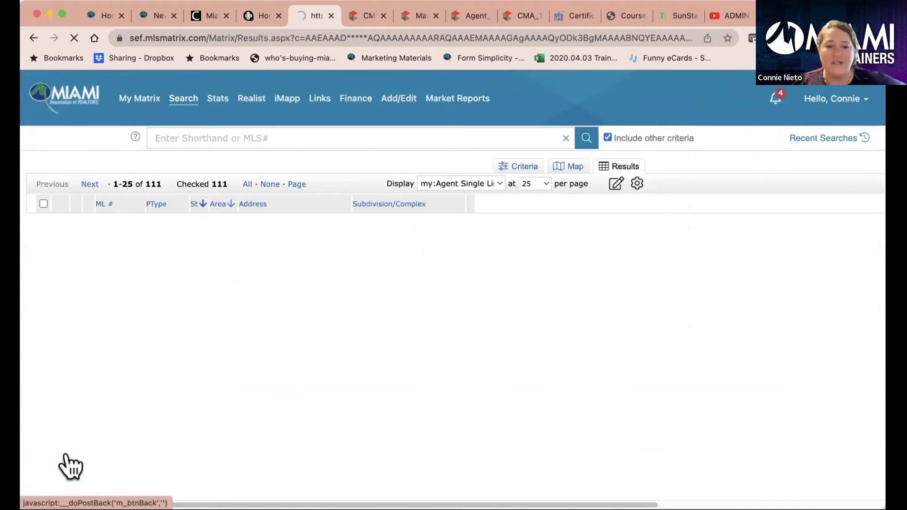
left_click(566, 164)
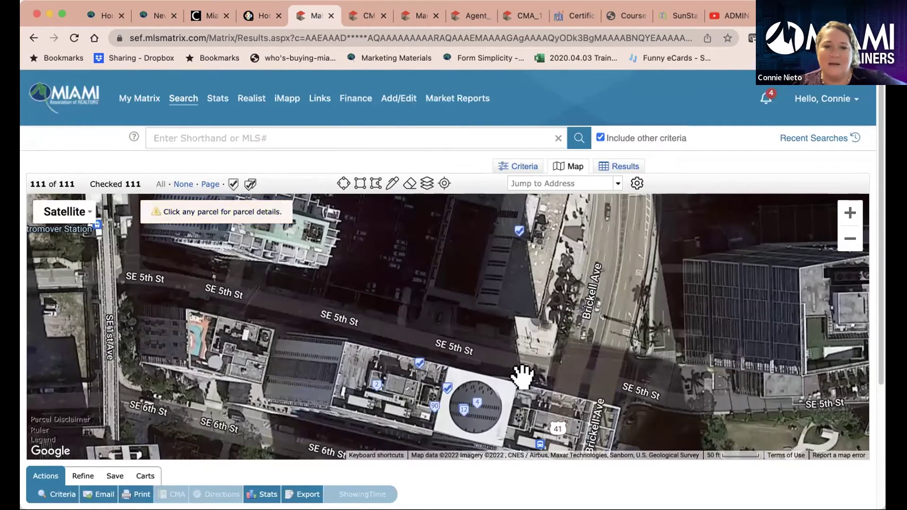
- Clear all search criteria and set the statuses to Active, Closed 0-180 and Rented 0-180
left_click(518, 169)
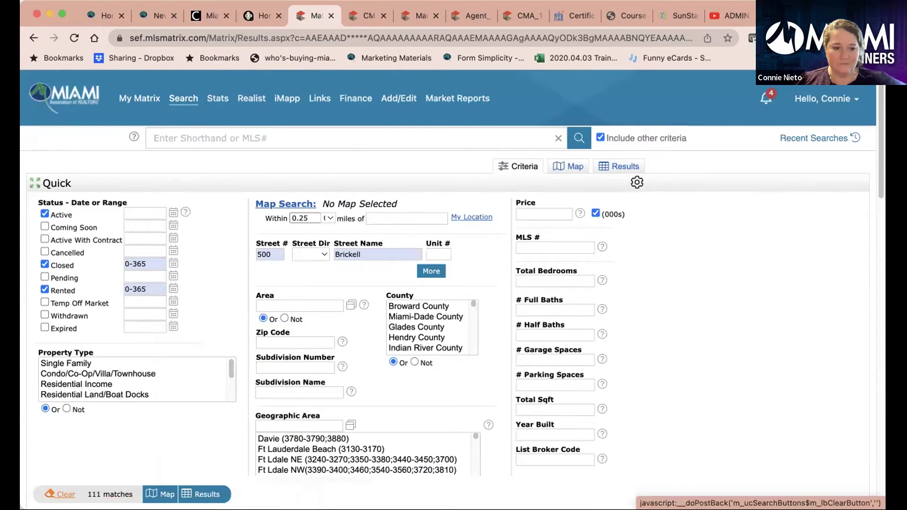
left_click(65, 494)
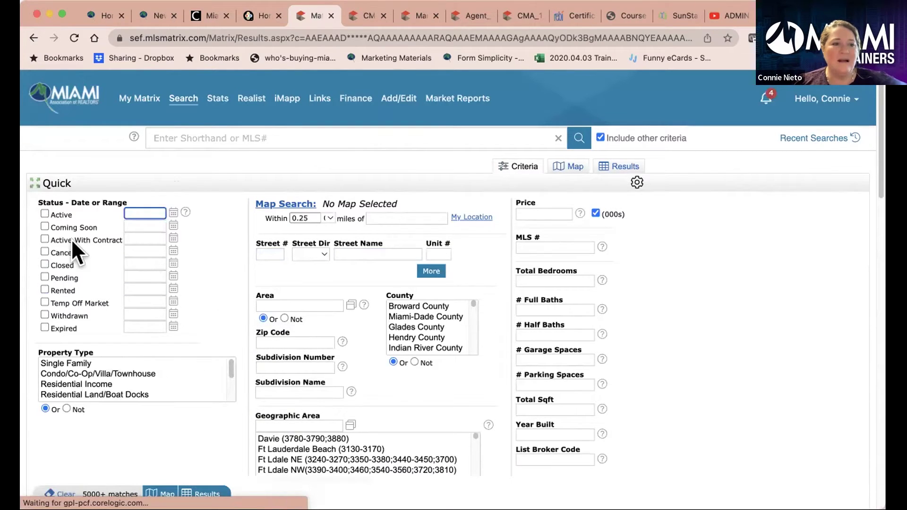
left_click(44, 213)
left_click(44, 263)
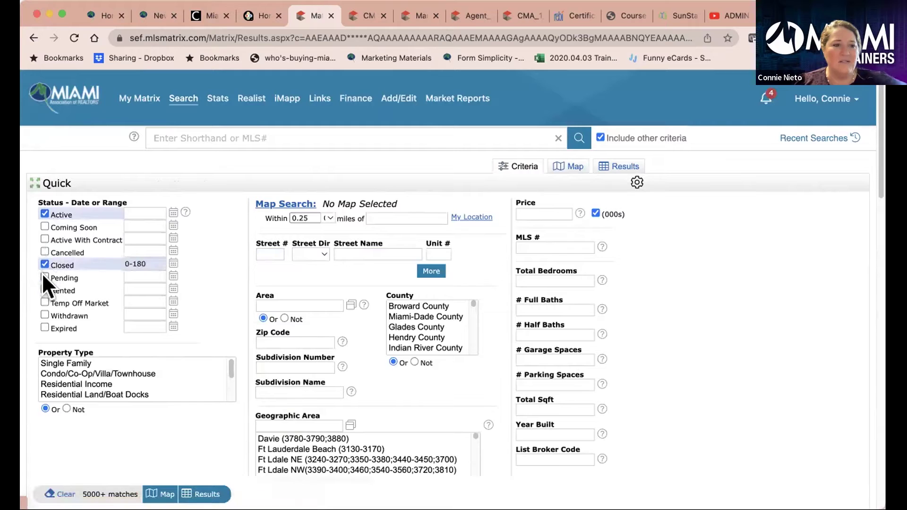
left_click(45, 289)
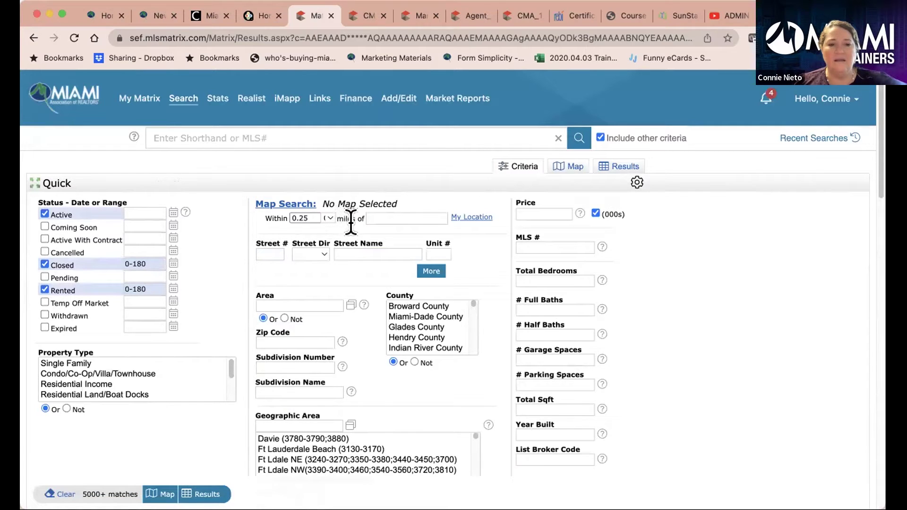
- Open the search map and jump to the school location "john ferguson", showing its surrounding neighbourhoods
left_click(573, 163)
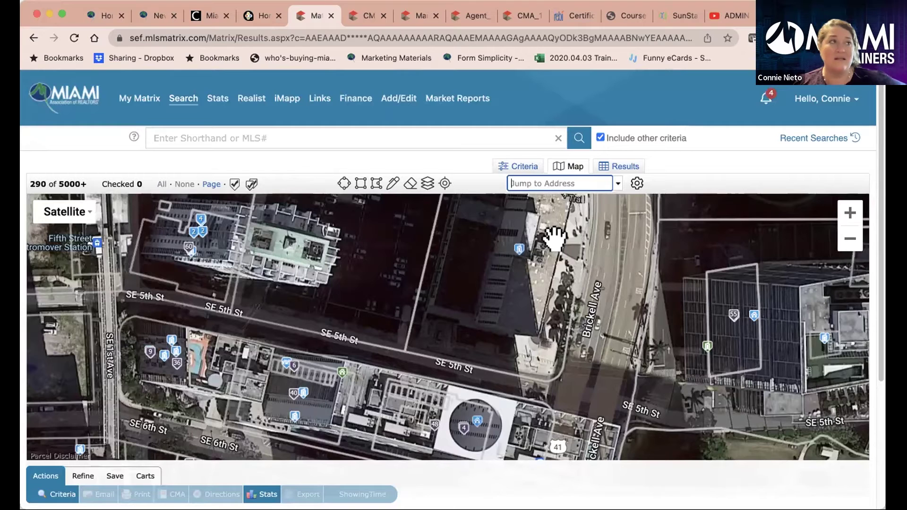
type("john ")
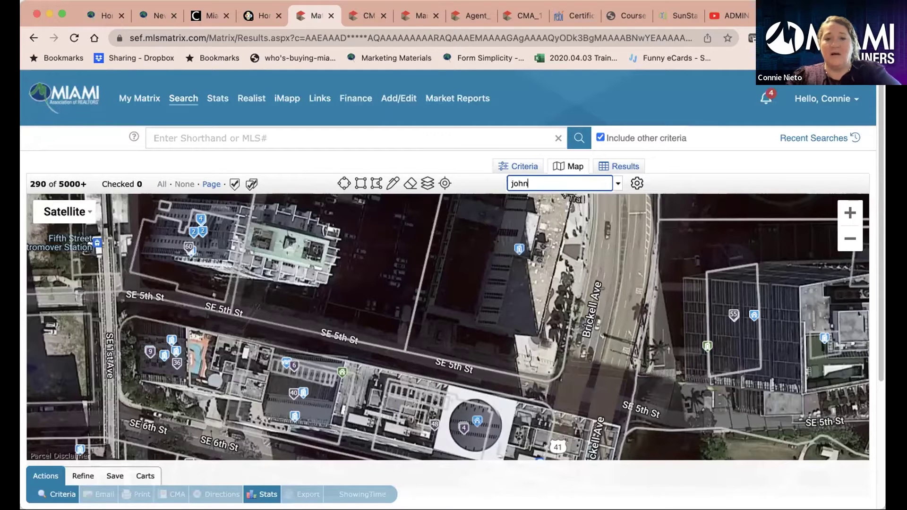
type("ferguson")
key("Return")
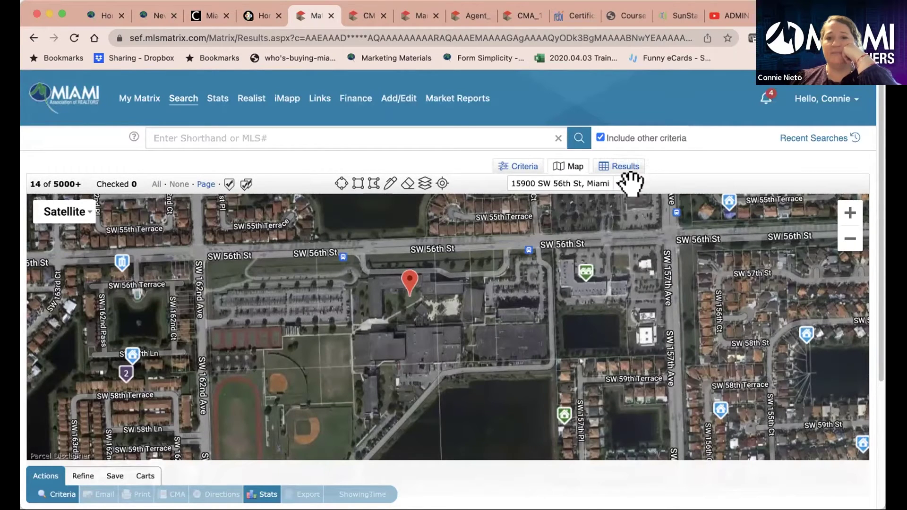
left_click(846, 245)
left_click(846, 245)
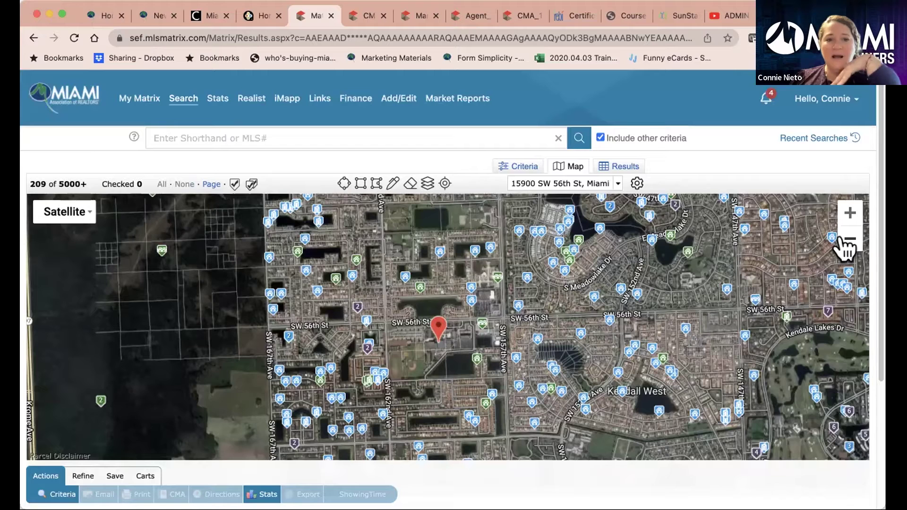
- Draw a search circle with a radius of about 0.59 miles around the school marker and dismiss its shape details
left_click(344, 184)
mouse_move(434, 340)
left_mouse_down()
mouse_move(437, 350)
mouse_move(562, 282)
left_mouse_up()
left_click(438, 336)
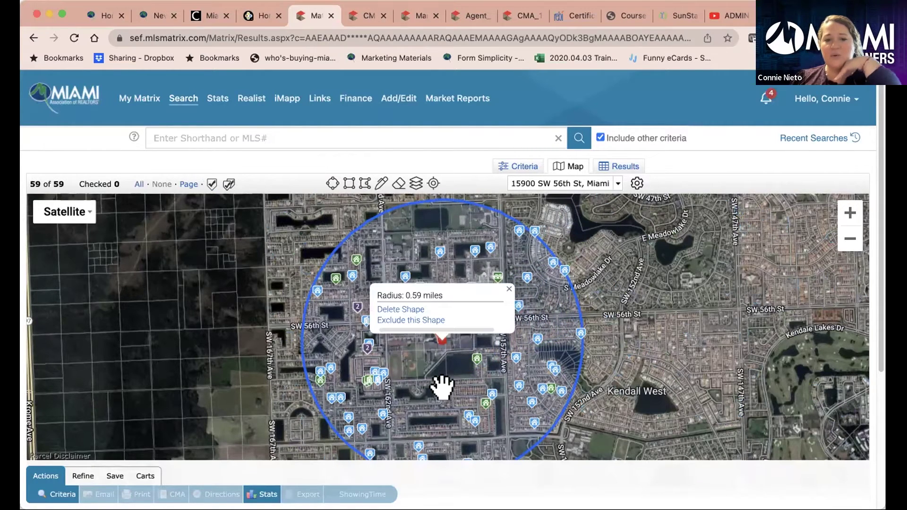
left_click(449, 382)
left_click(431, 369)
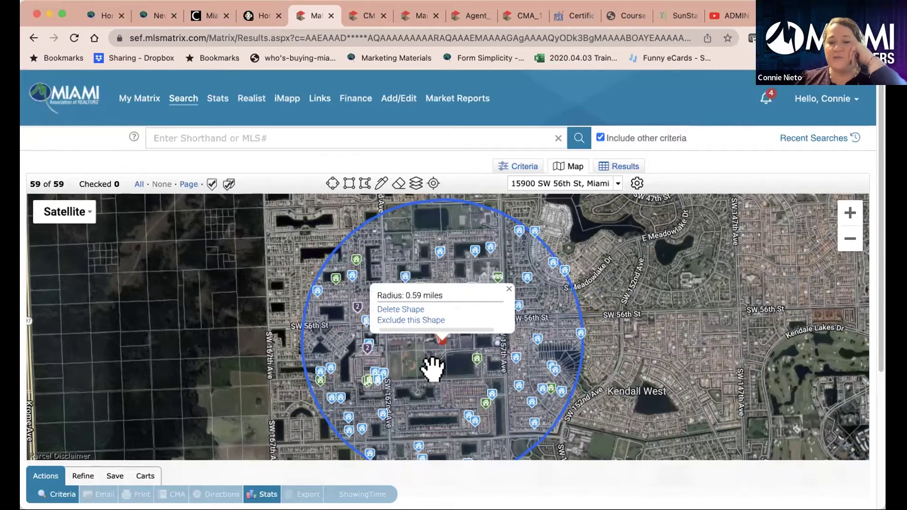
left_click(431, 368)
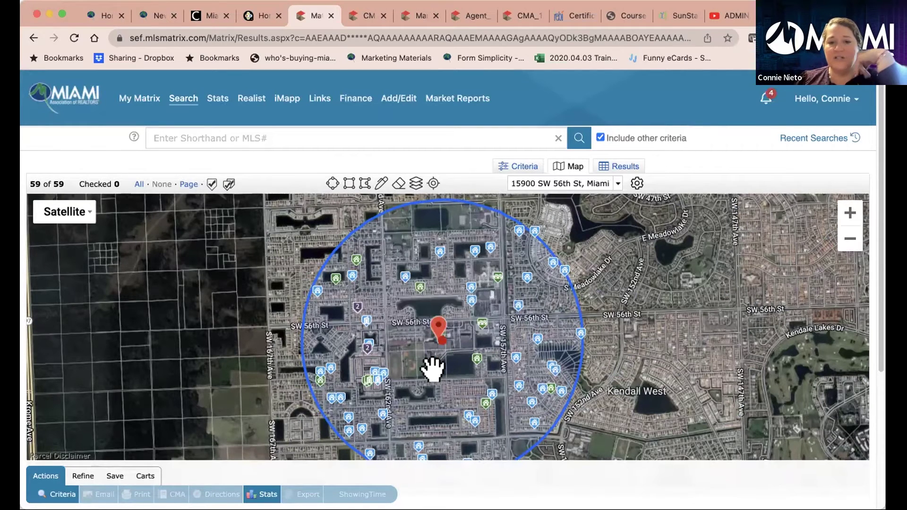
- Show the High School boundary layer and change the base map from Satellite to Map to view the school's zone
left_click(415, 185)
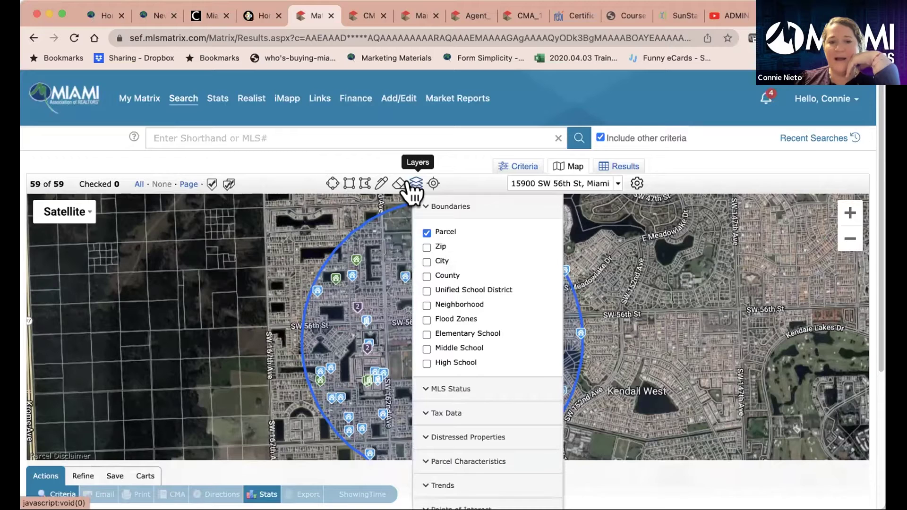
left_click(426, 363)
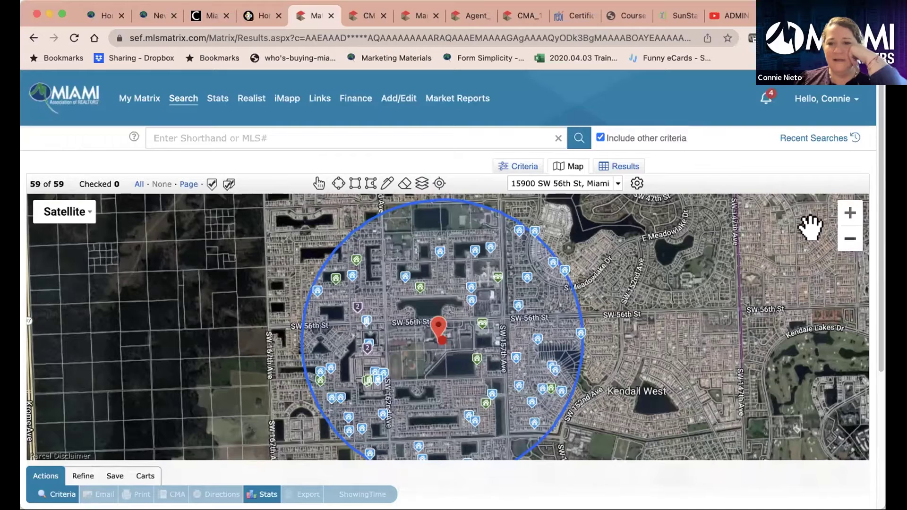
left_click(96, 212)
left_click(71, 234)
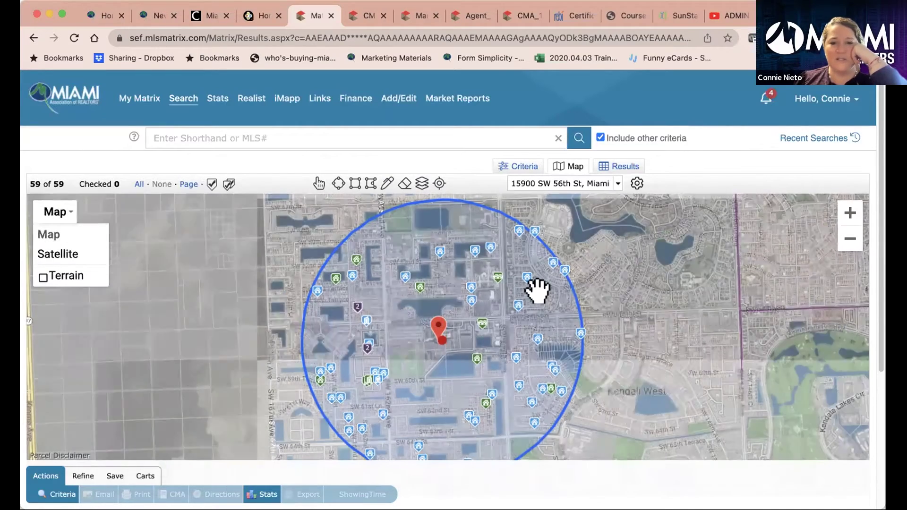
left_click(849, 240)
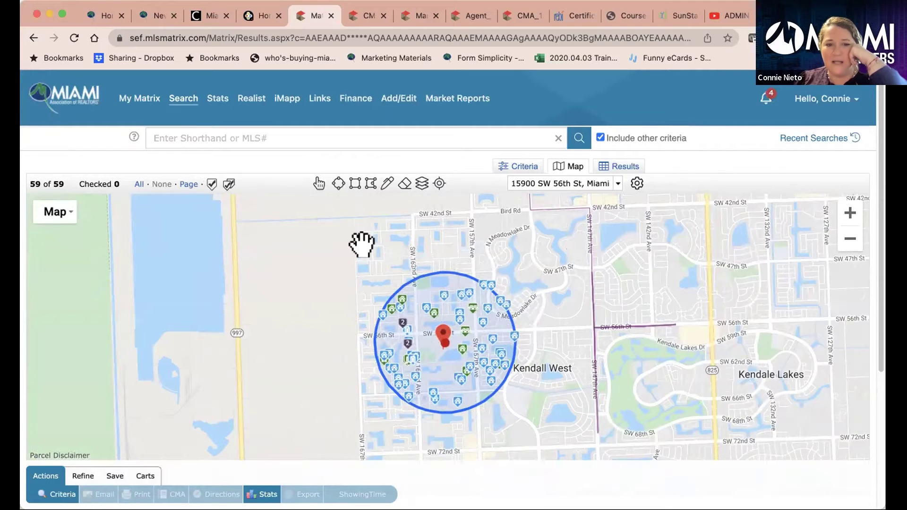
left_click(848, 240)
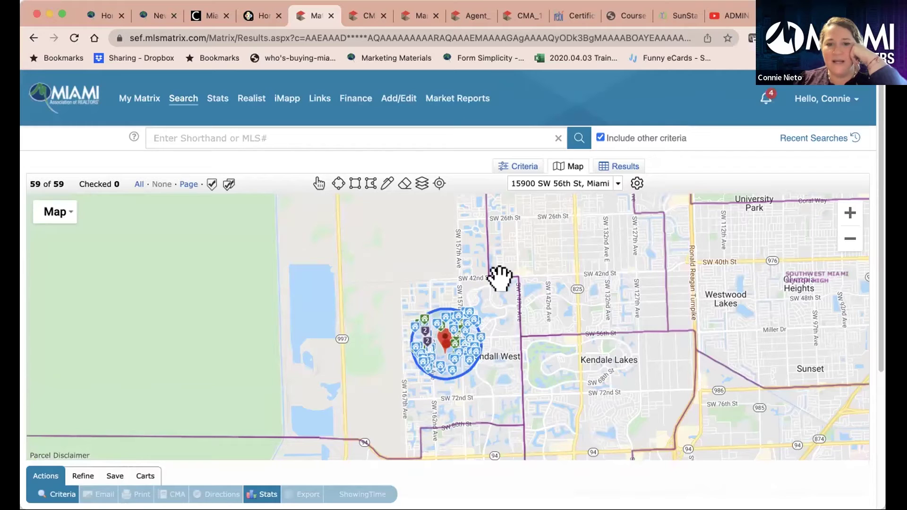
left_click(430, 366)
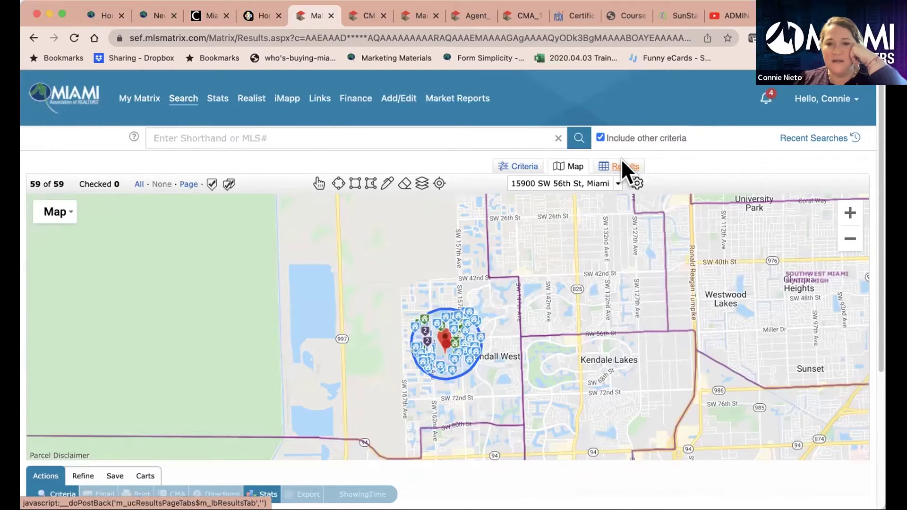
- Select all listings found within the circle and print them to PDF as a CMA 1 Line Summary Report
left_click(620, 166)
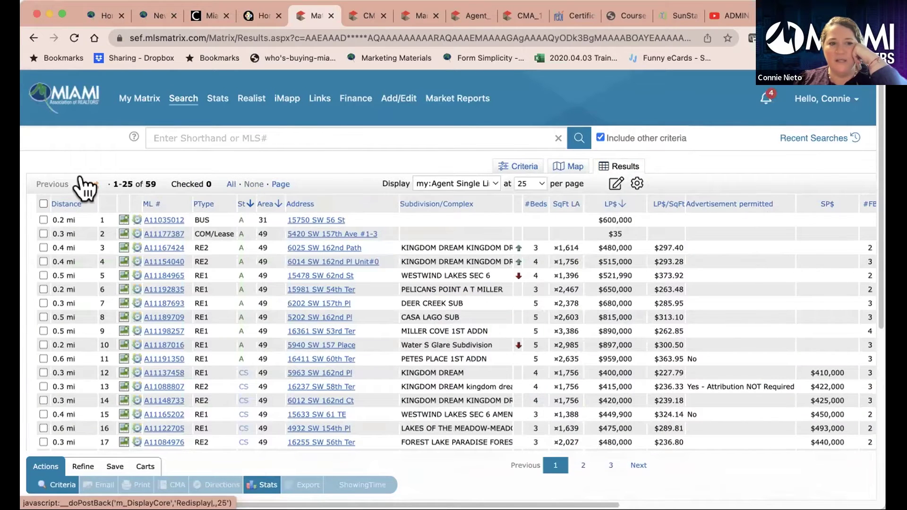
left_click(231, 184)
left_click(138, 485)
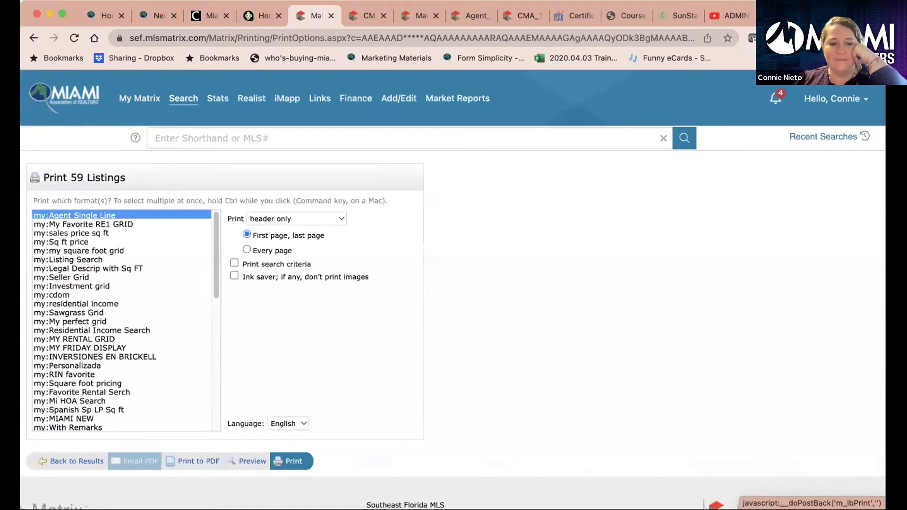
left_click_drag(213, 278, 214, 430)
left_click(128, 380)
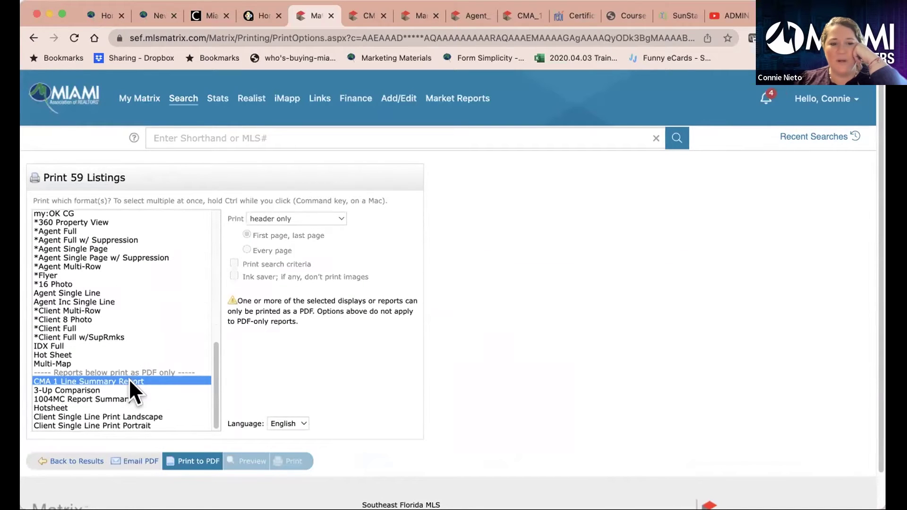
left_click(187, 458)
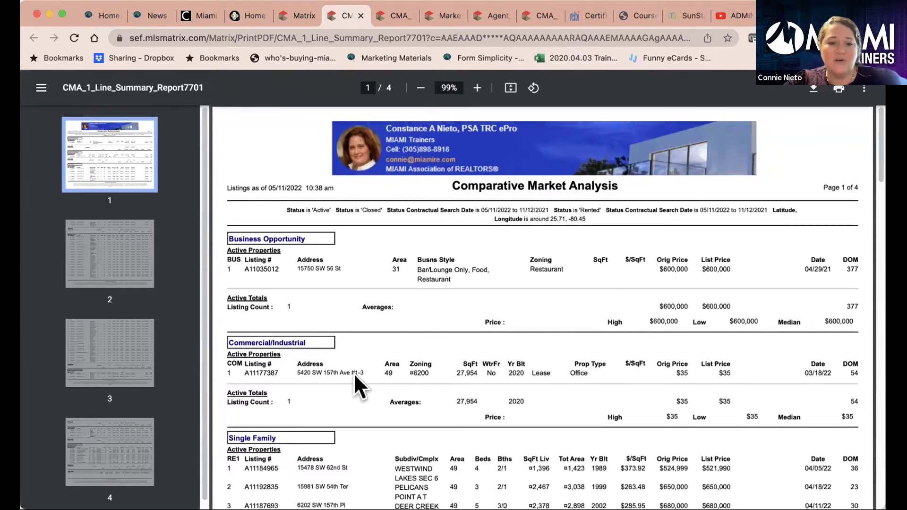
- Examine the CMA report's active, closed and rented properties and totals by property type across its pages
scroll(354, 373, "down", 3)
scroll(355, 373, "down", 6)
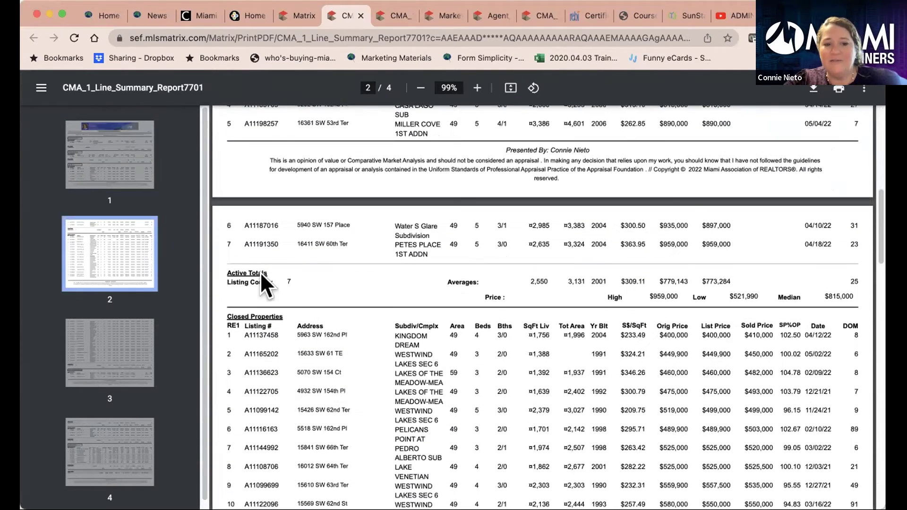
scroll(355, 370, "down", 15)
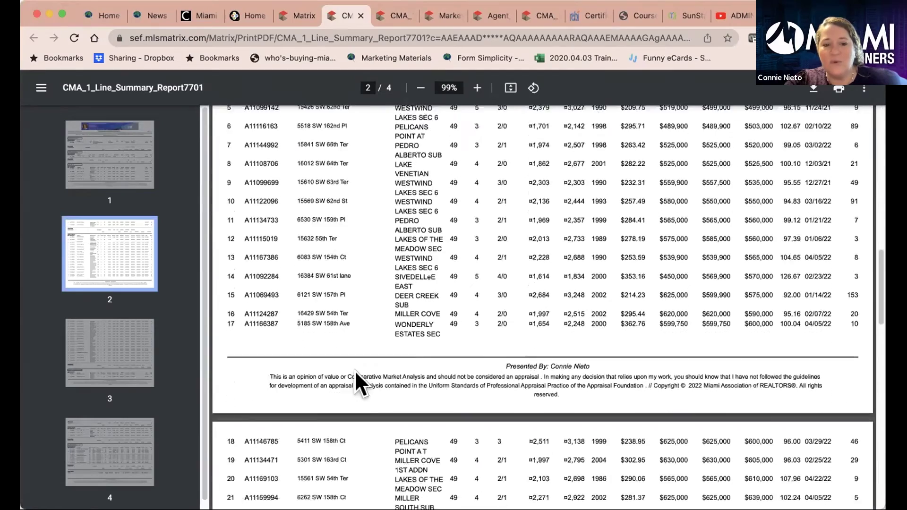
scroll(354, 369, "down", 3)
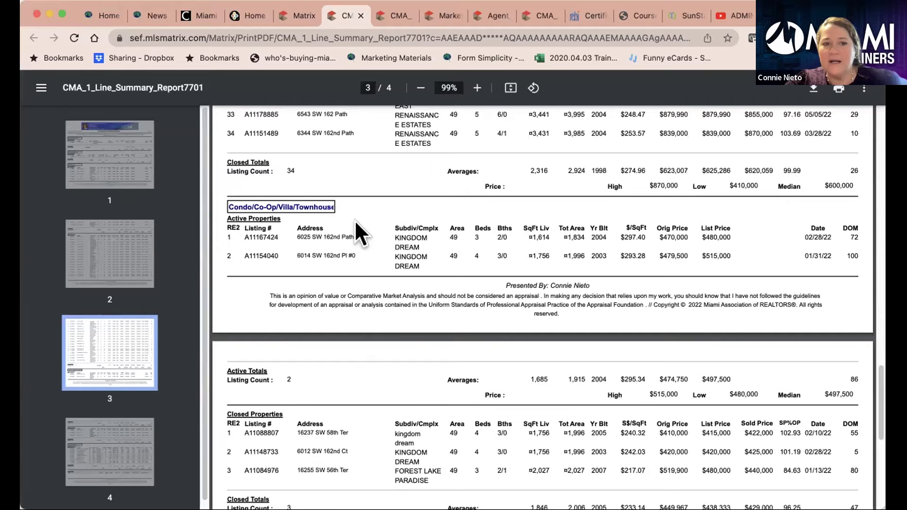
scroll(459, 378, "down", 4)
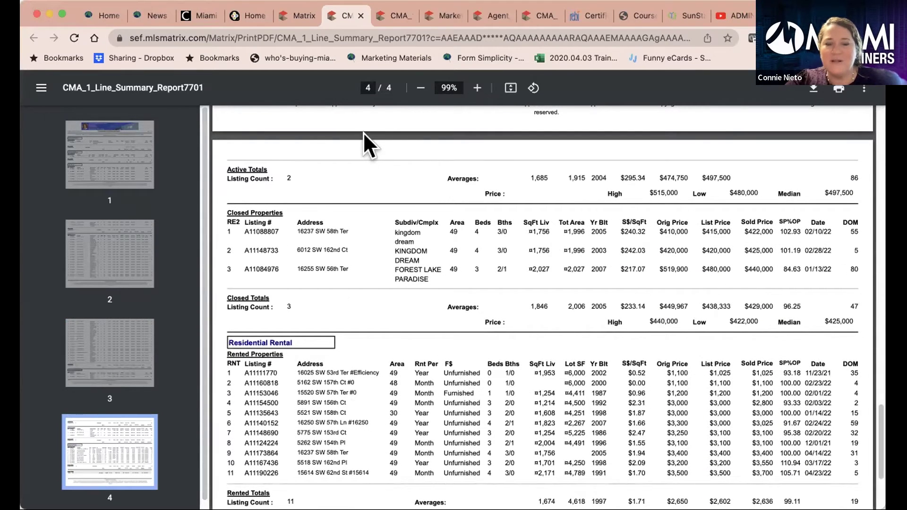
- Leave the CMA report and print options, and view the circled listings on the map again
left_click(298, 17)
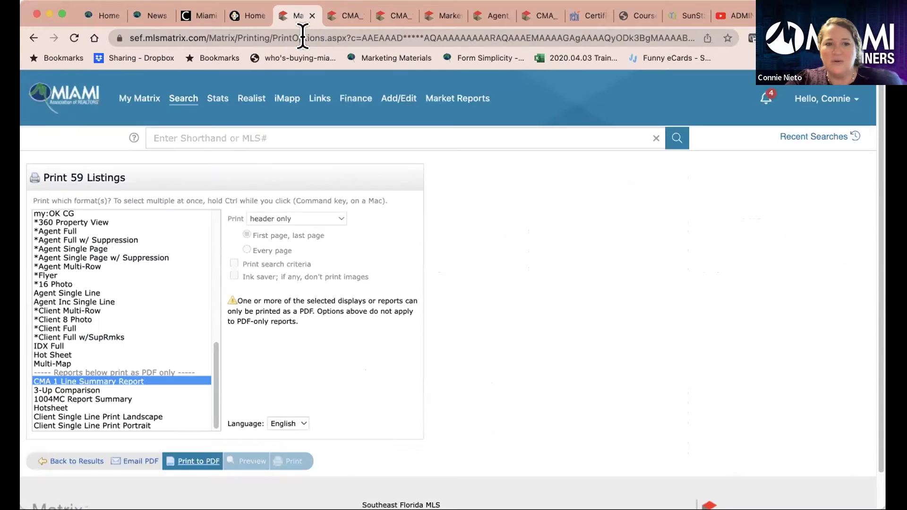
left_click(74, 460)
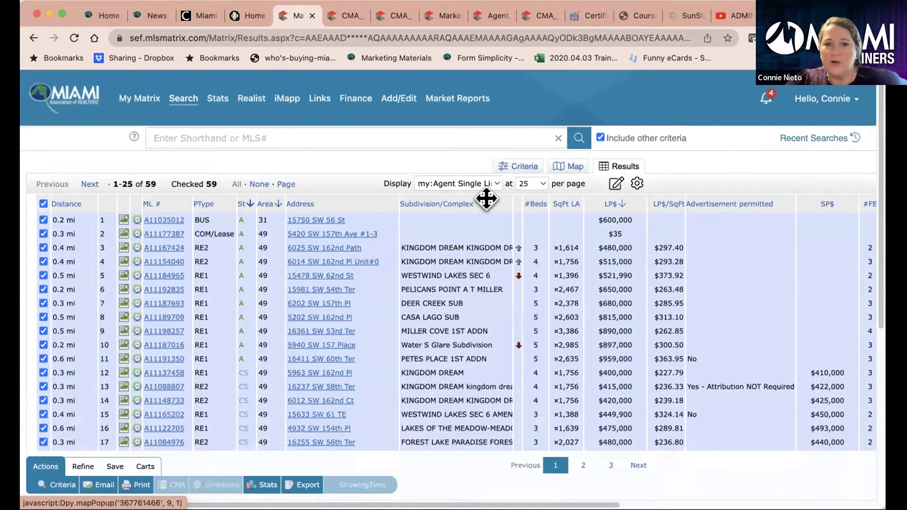
left_click(561, 168)
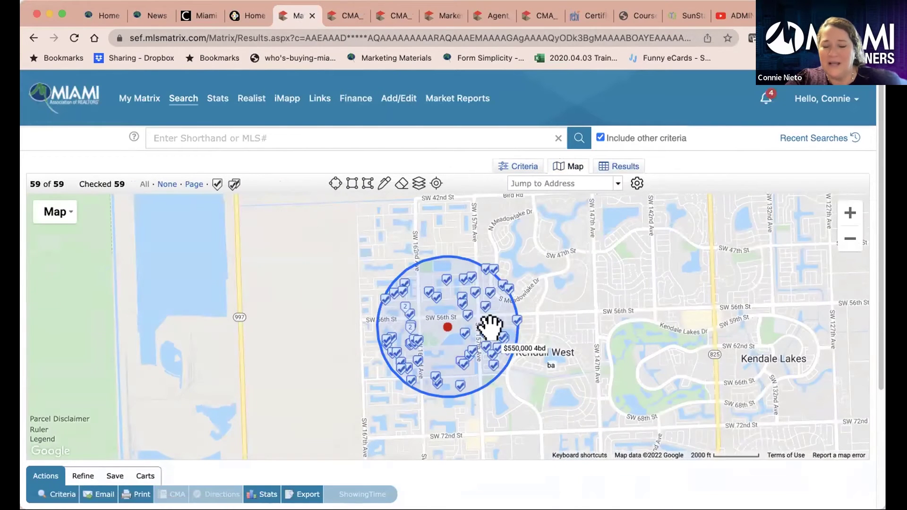
- Return to the search criteria and add four more street address rows
left_click(528, 171)
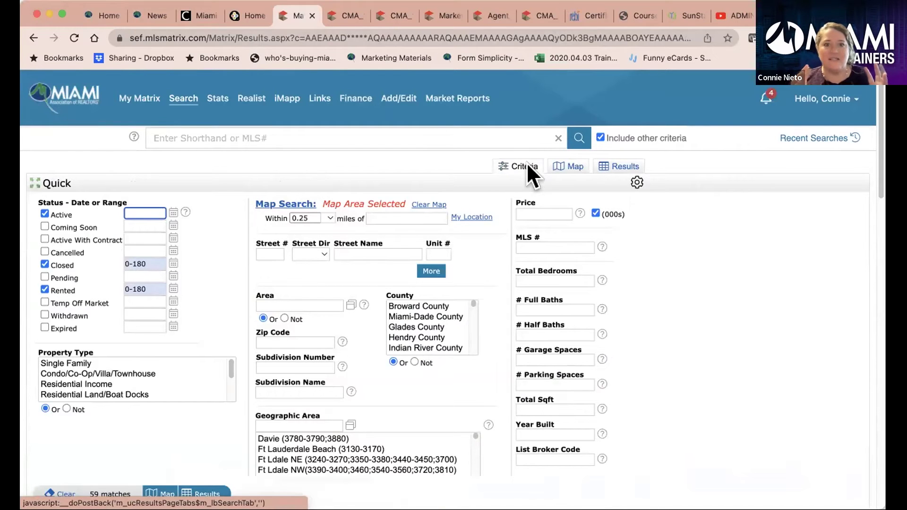
left_click(431, 272)
left_click(431, 283)
left_click(428, 298)
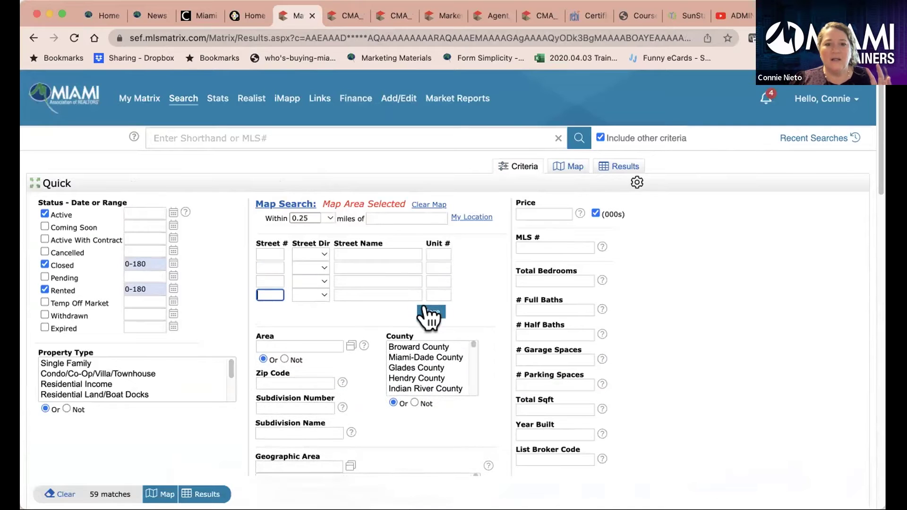
left_click(428, 312)
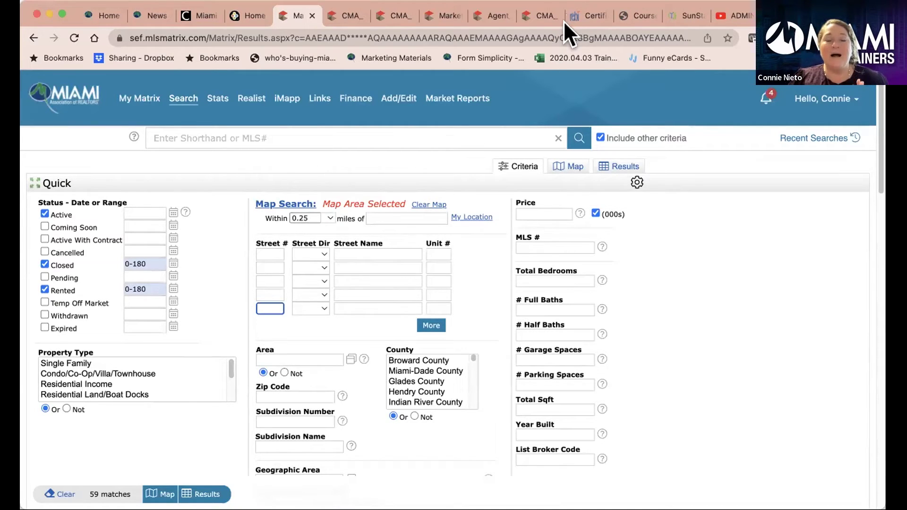
- Look over the market presentations and Hot Markets Overview on the MIAMI REALTORS news page, and return to Matrix
left_click(148, 11)
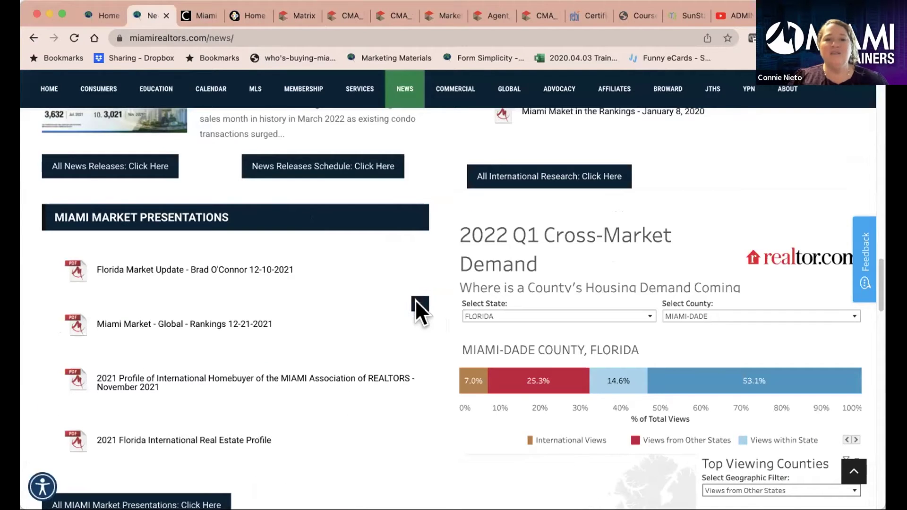
scroll(414, 309, "up", 10)
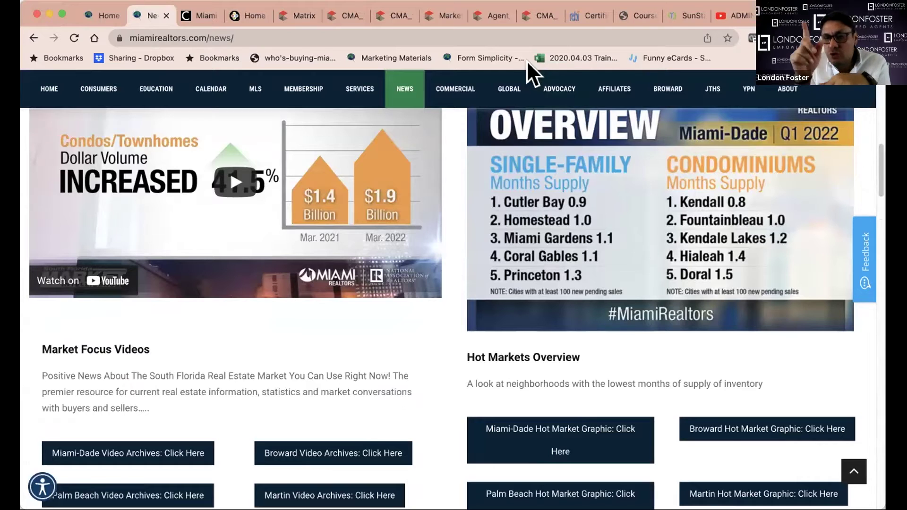
left_click(303, 15)
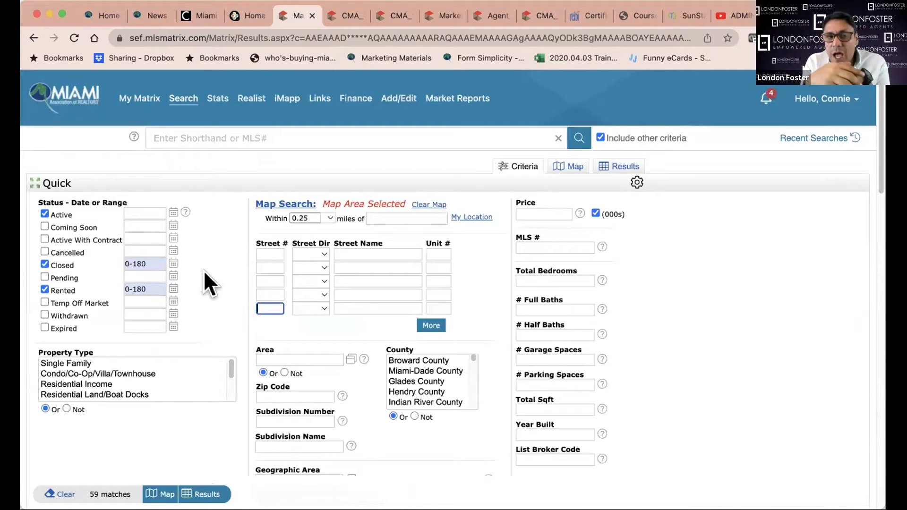
- Find the HOPA field among the frequently used fields and add it to the search page's additional fields
scroll(206, 267, "down", 6)
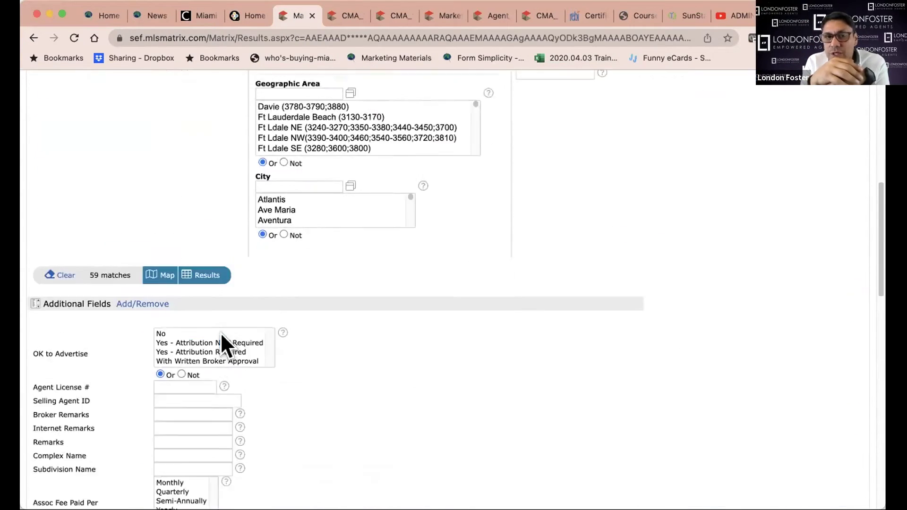
scroll(220, 331, "down", 3)
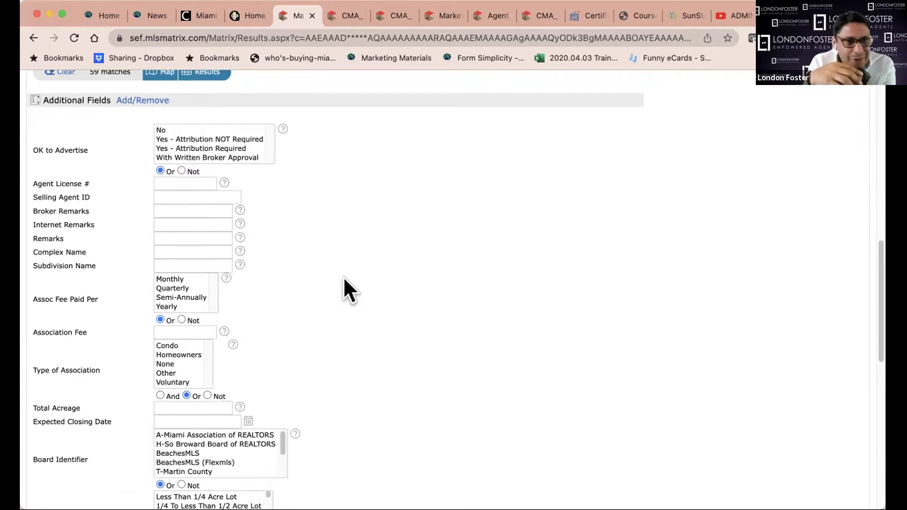
scroll(343, 276, "up", 1)
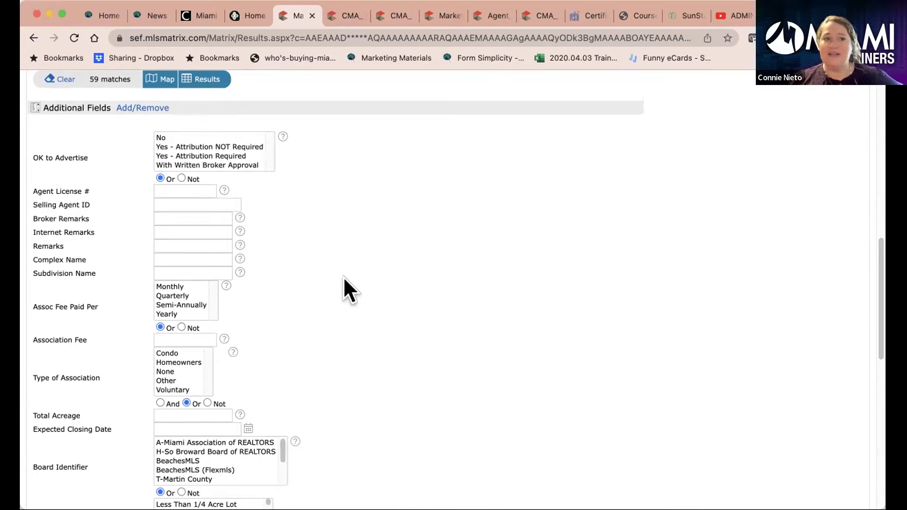
left_click(133, 108)
left_click(81, 342)
type("hopa")
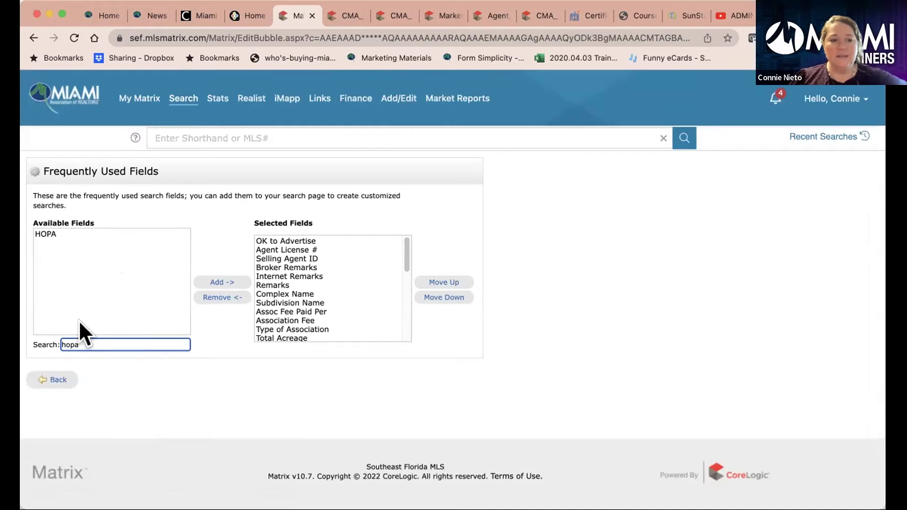
left_click(42, 232)
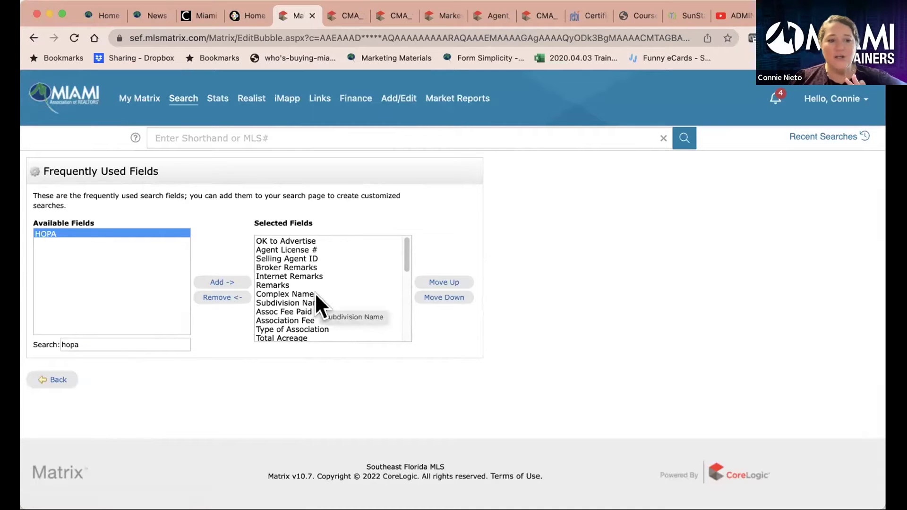
left_click(216, 283)
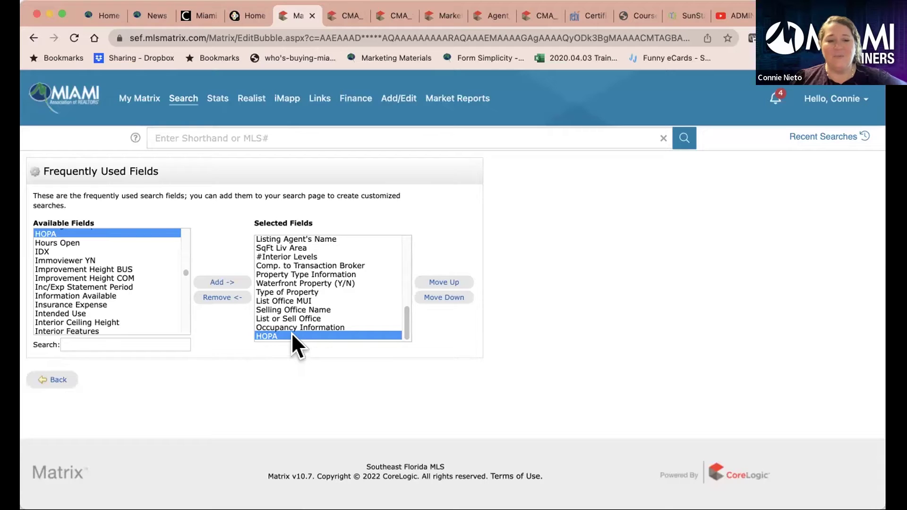
- Move HOPA up to directly below Listing Agent's Name in the selected fields, and return to the search criteria
left_click(439, 283)
left_click(438, 284)
left_click(439, 283)
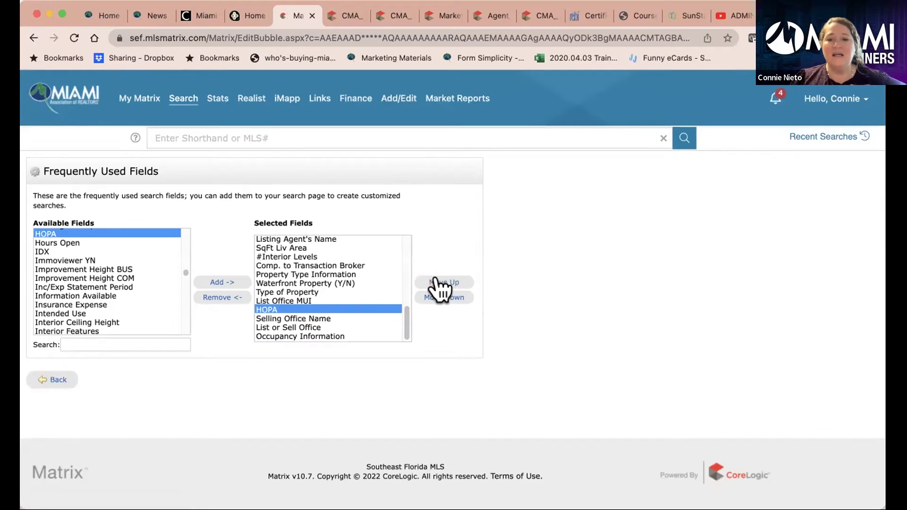
left_click(438, 283)
left_click(439, 283)
left_click(439, 282)
left_click(439, 282)
left_click(441, 281)
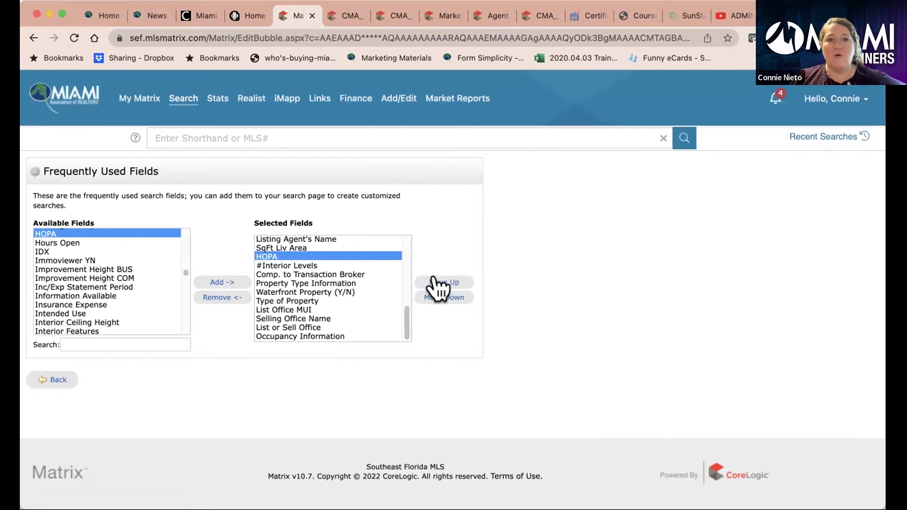
left_click(433, 283)
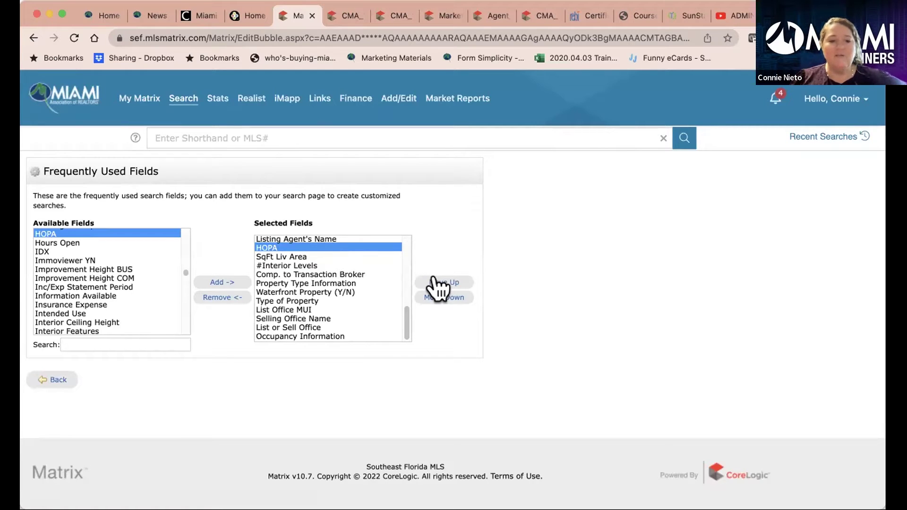
left_click(43, 380)
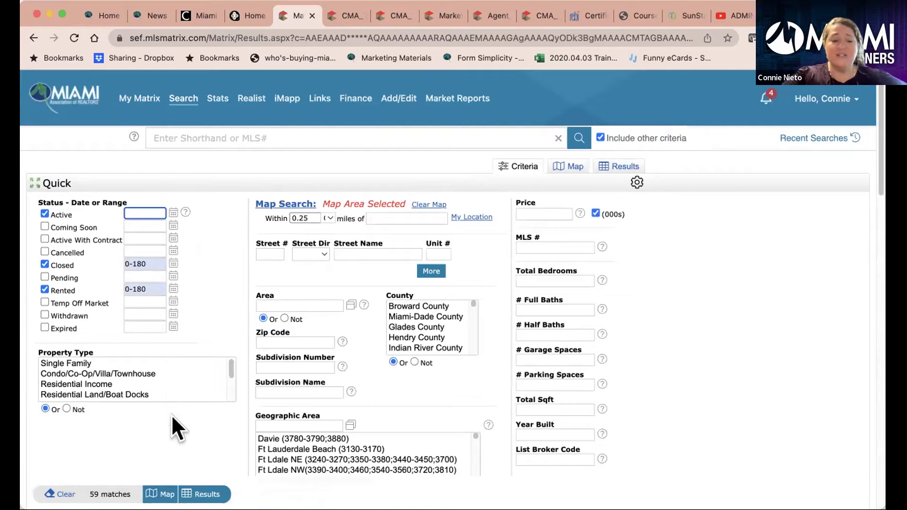
- Limit the search to listings whose HOPA value is Unverified or Verified
scroll(184, 415, "down", 10)
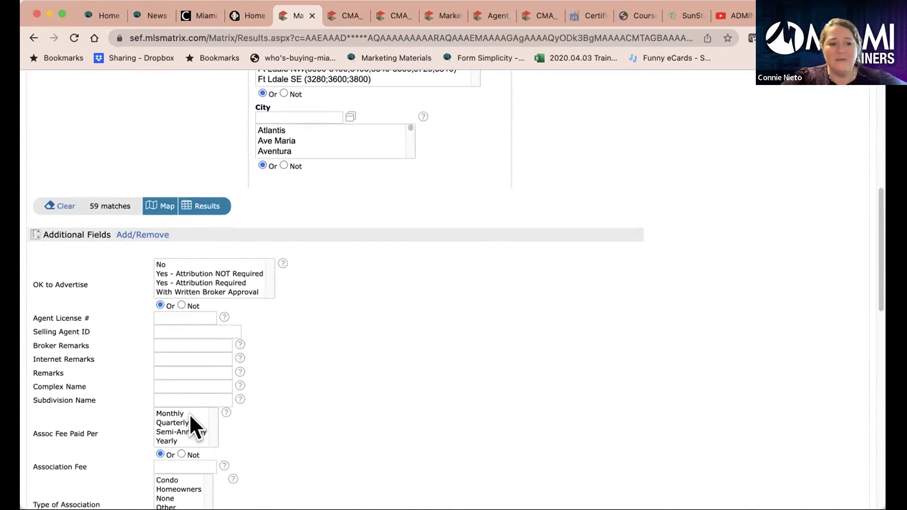
scroll(191, 423, "down", 3)
scroll(99, 339, "down", 8)
scroll(99, 339, "down", 5)
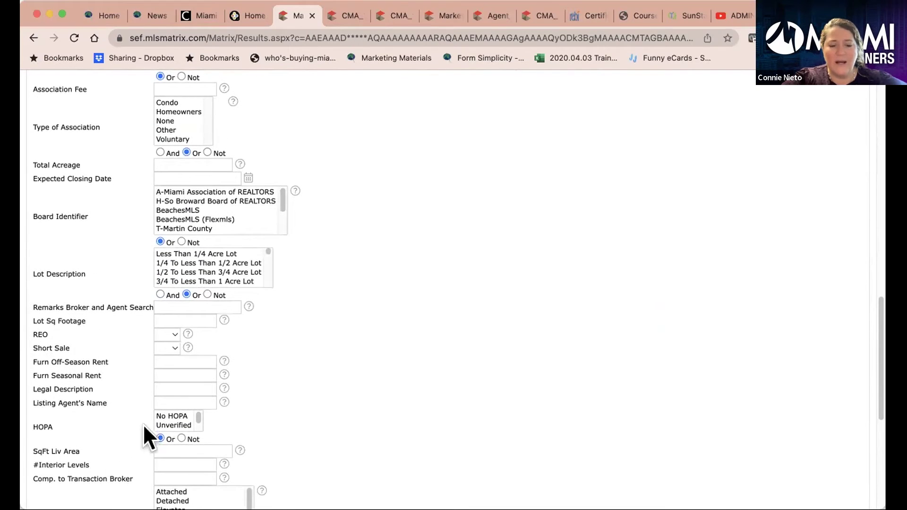
scroll(191, 420, "down", 1)
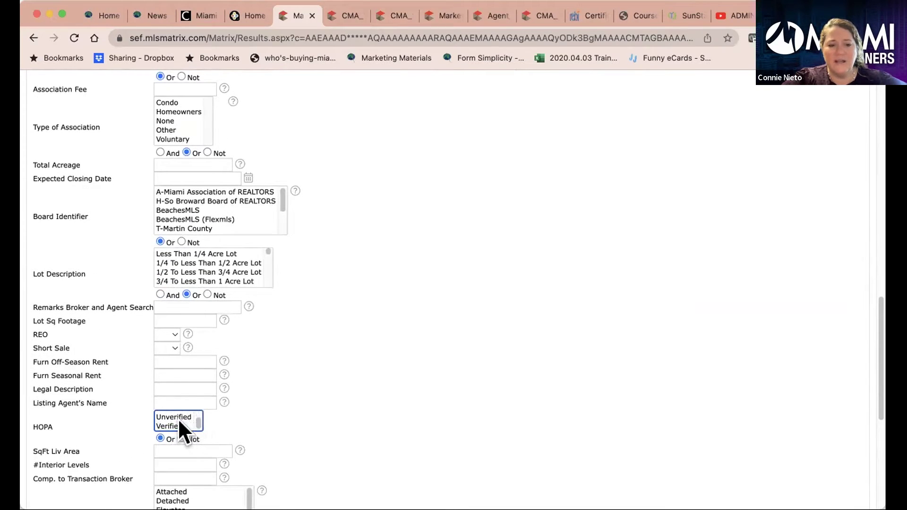
left_click(174, 417)
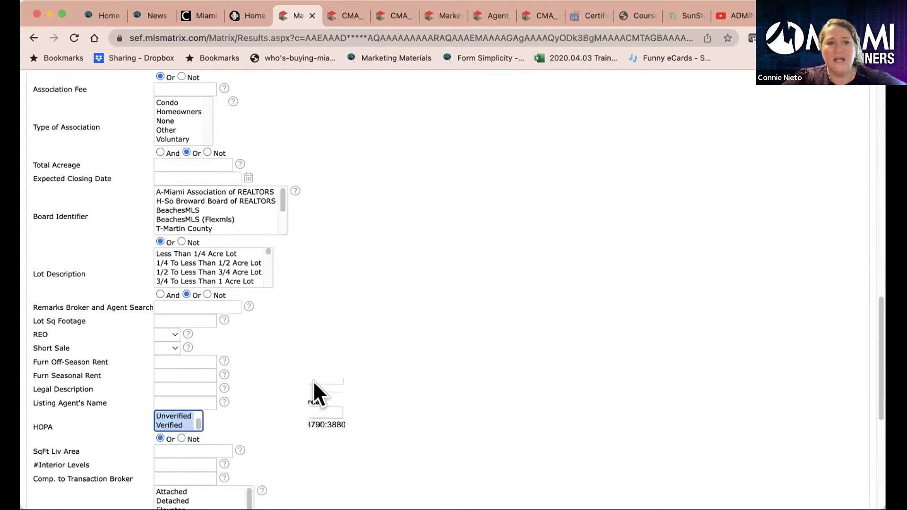
scroll(321, 382, "up", 15)
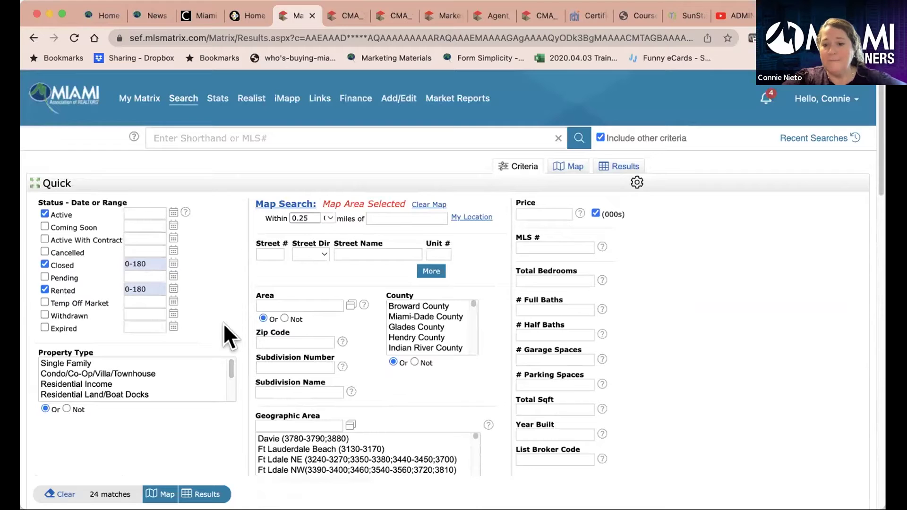
- Switch to the MIAMI REALTORS news page and open its Market Snapshot page
left_click(142, 16)
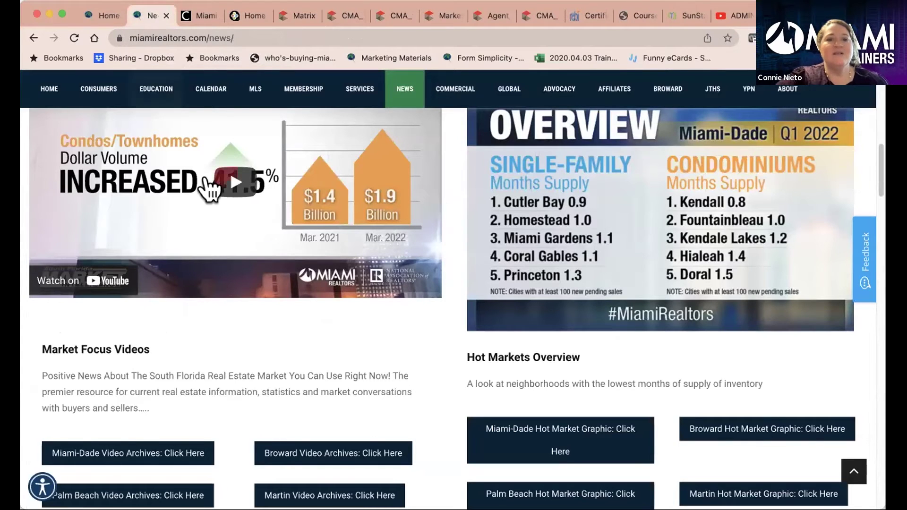
scroll(344, 373, "up", 10)
mouse_move(411, 172)
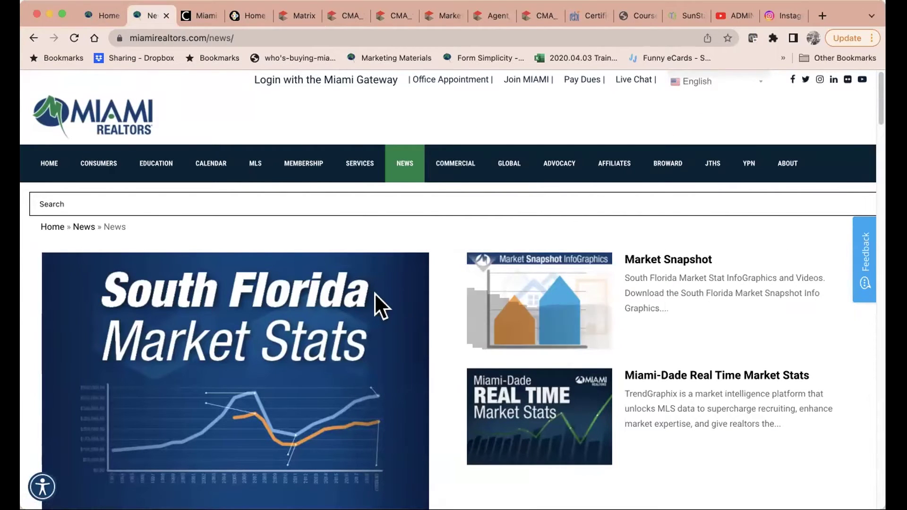
scroll(373, 294, "down", 2)
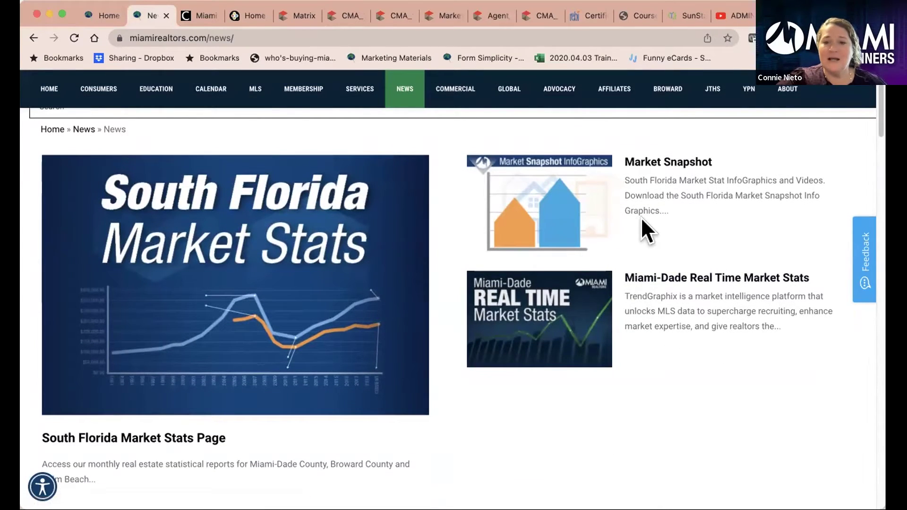
left_click(665, 160)
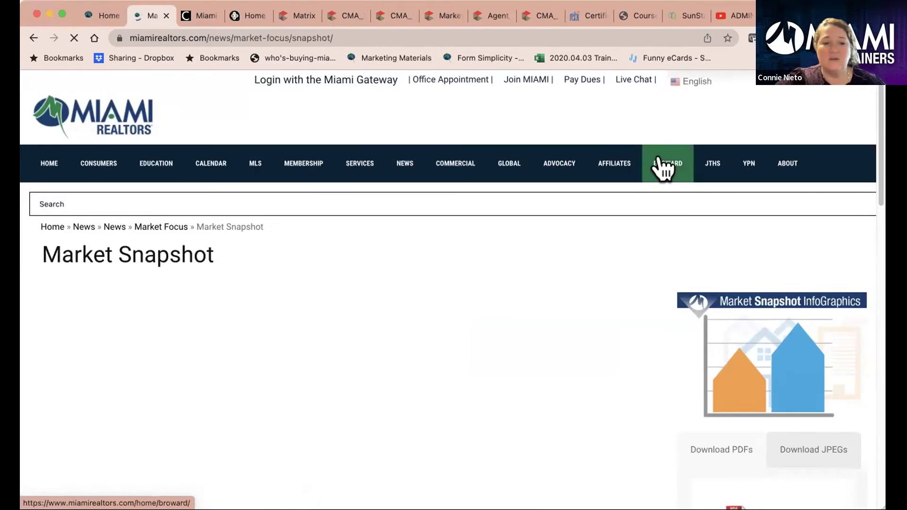
- Reduce the Market Snapshot page's zoom and show the JPEG downloads of the social media infographics
scroll(596, 257, "down", 4)
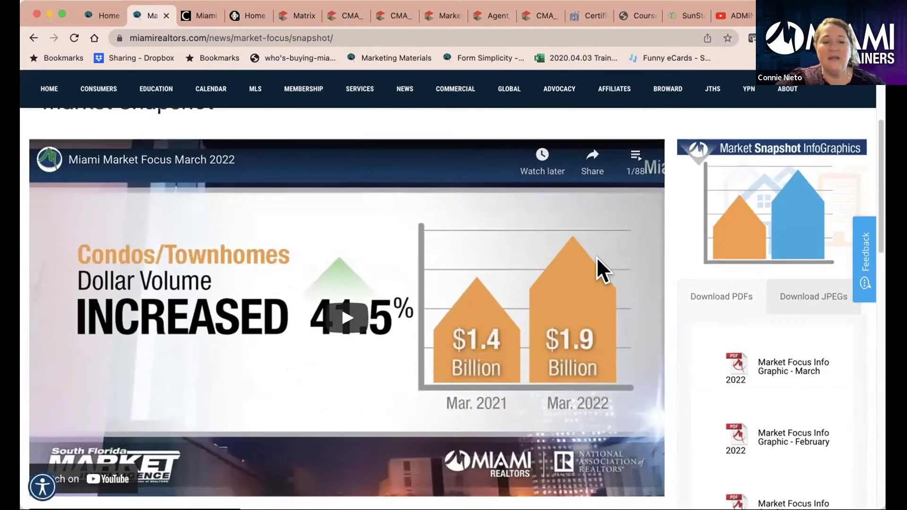
scroll(597, 262, "down", 1)
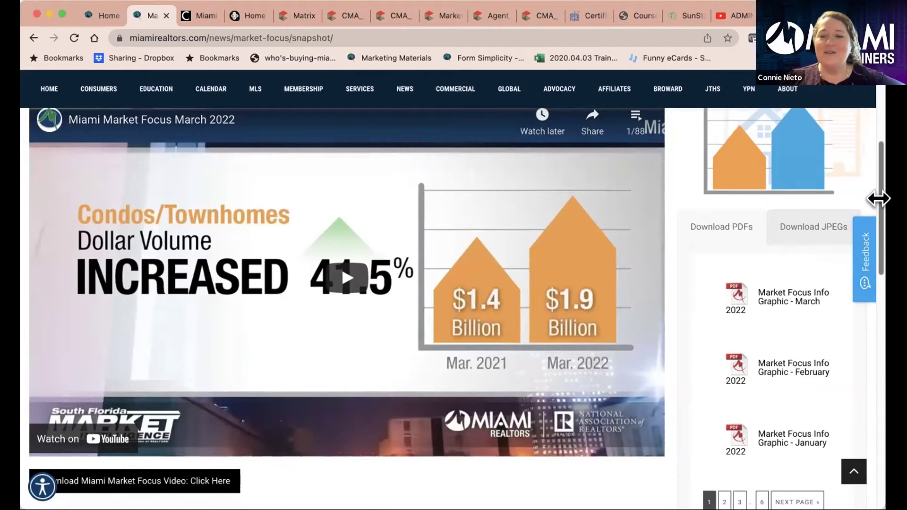
mouse_move(878, 200)
left_mouse_down()
mouse_move(852, 200)
mouse_move(858, 212)
mouse_move(874, 209)
left_mouse_up()
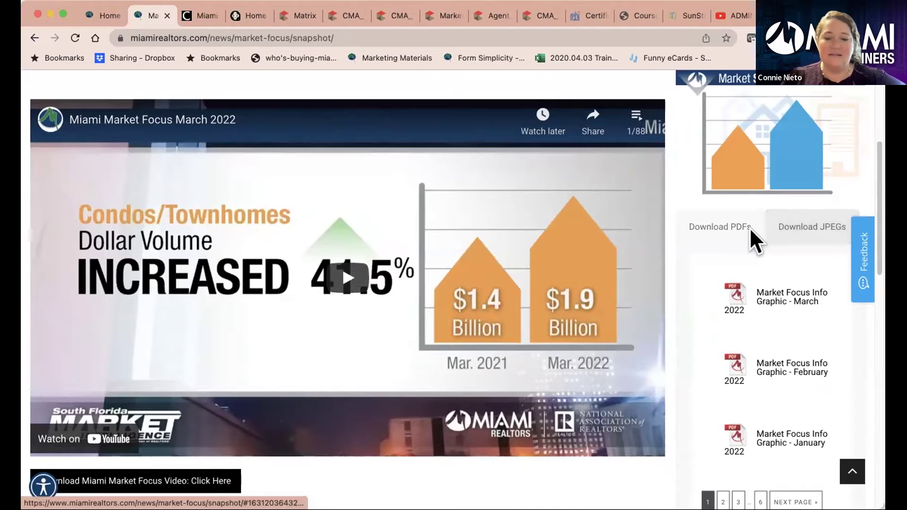
key("super+minus")
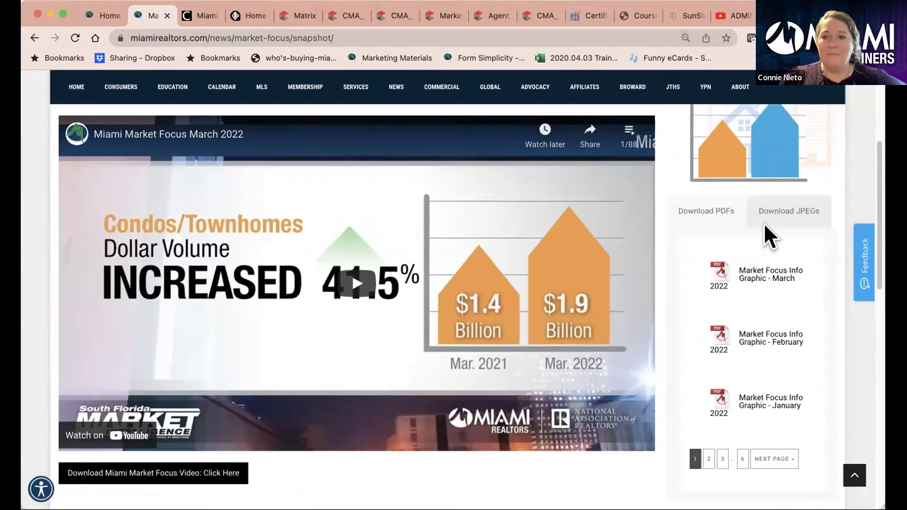
left_click_drag(877, 191, 865, 193)
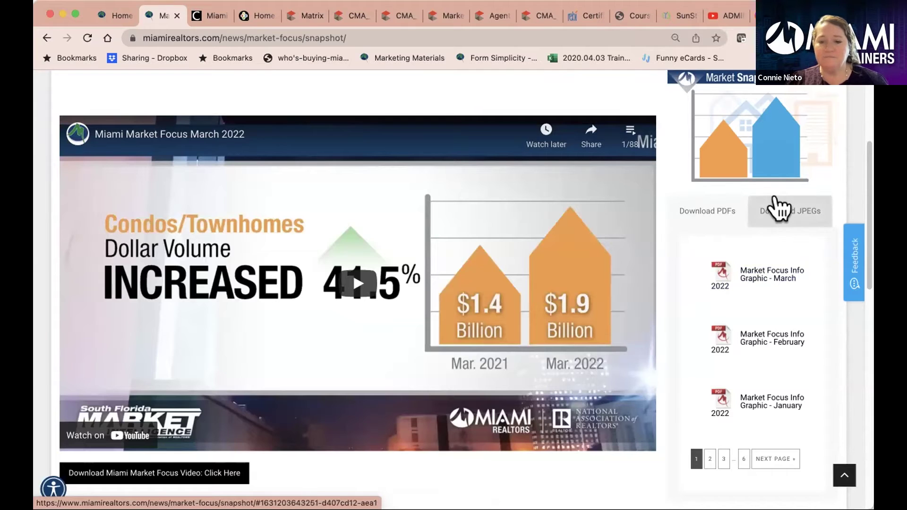
left_click(788, 213)
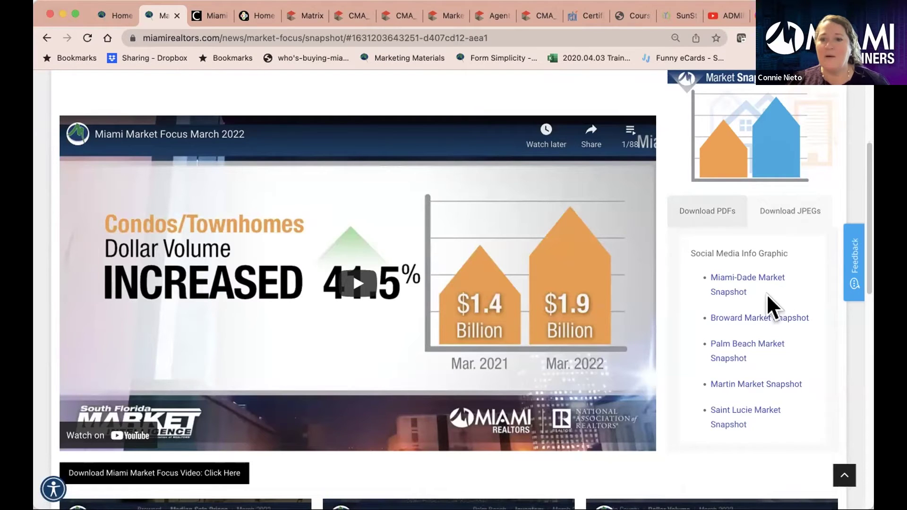
- Open the Broward Market Snapshot infographic and save the image to the computer
left_click(748, 315)
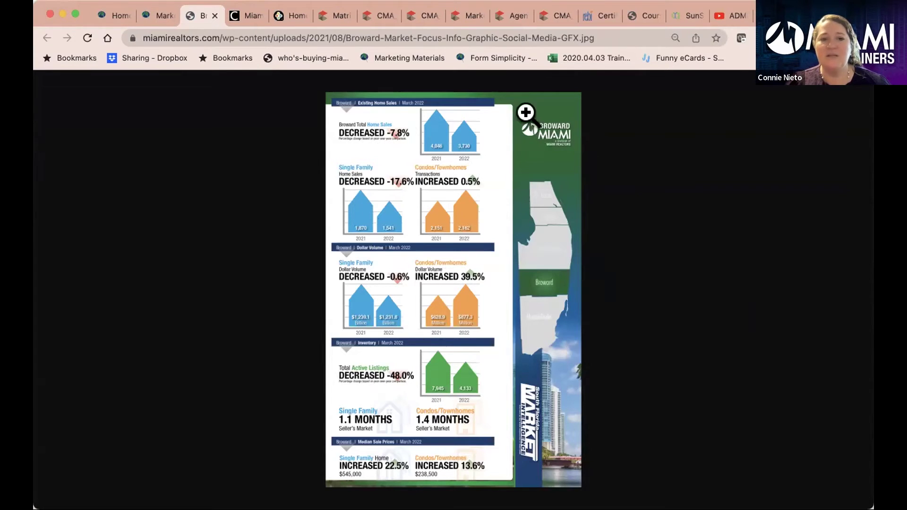
right_click(464, 299)
left_click(524, 323)
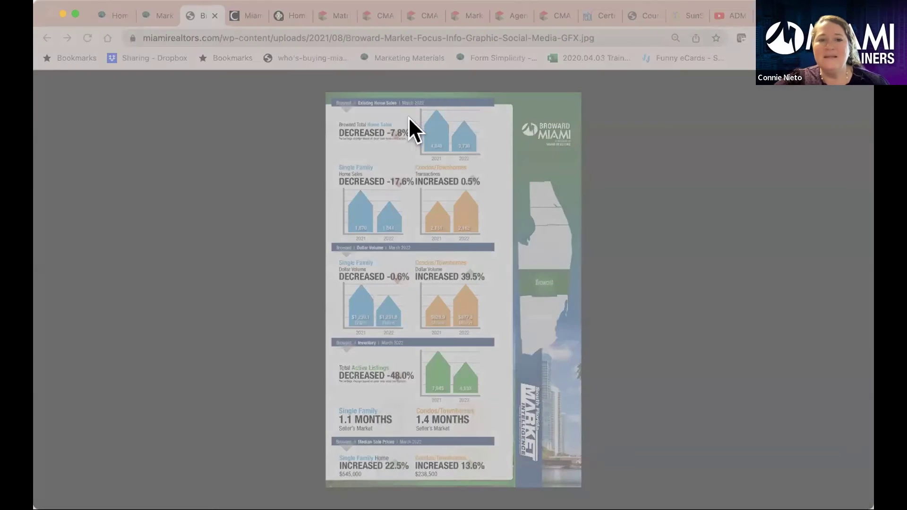
key("Return")
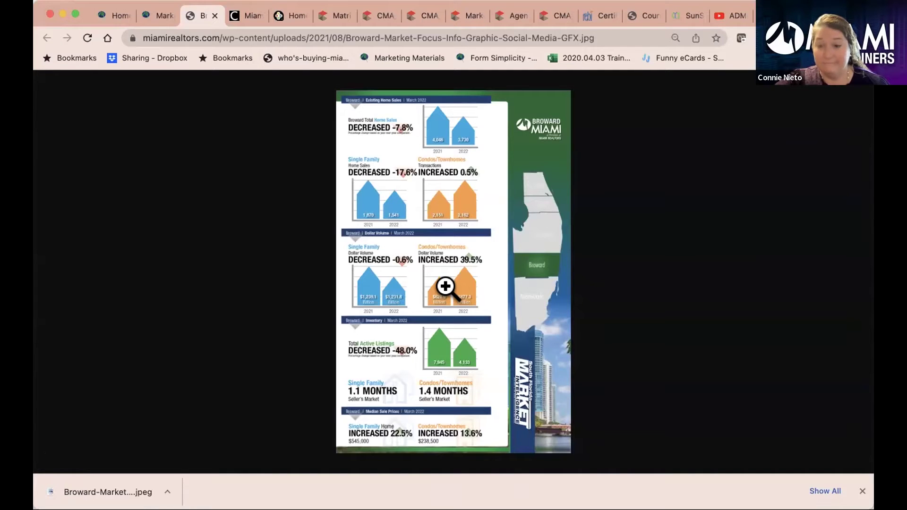
- View the Miami-Dade Market Snapshot infographic, and return to the Market Snapshot page
left_click(154, 15)
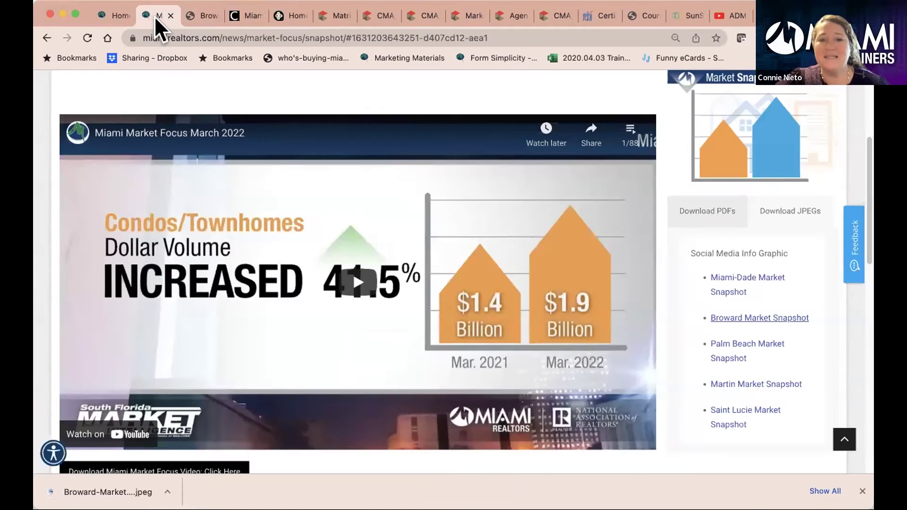
left_click(734, 284)
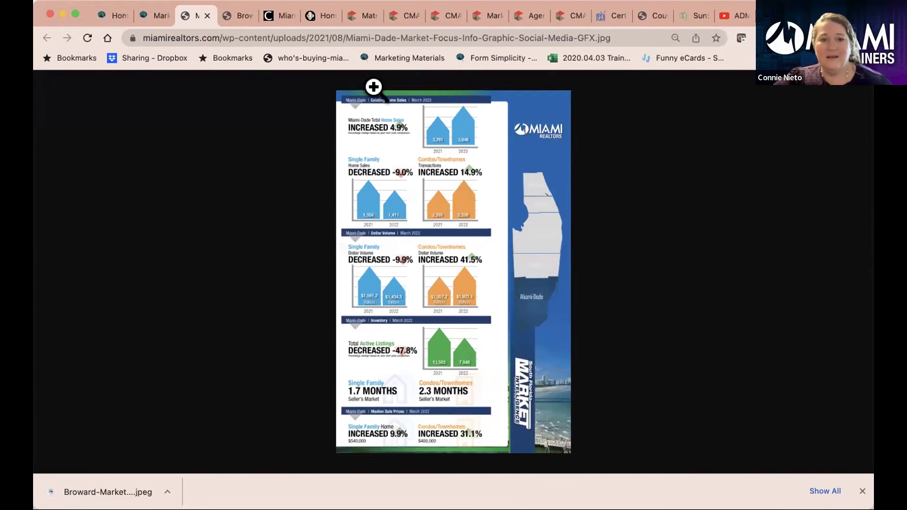
left_click(156, 17)
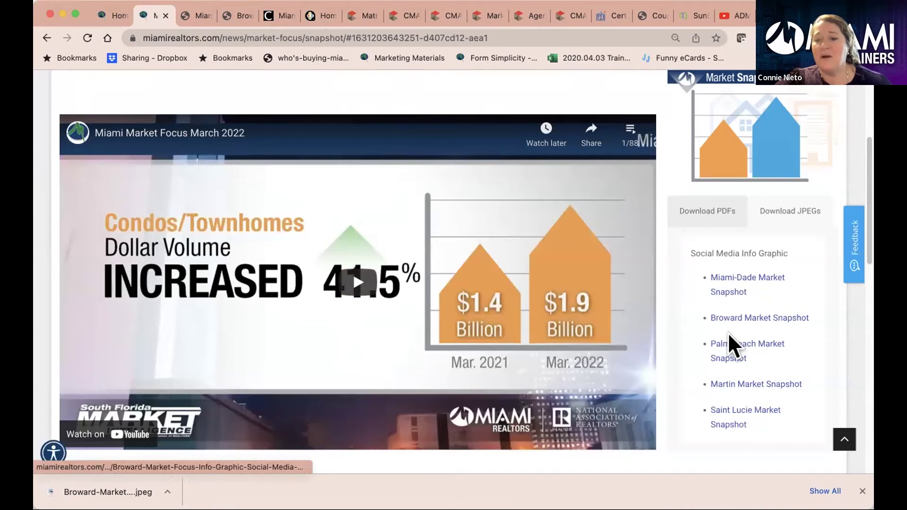
- Look over the county Market Focus videos and bring up the share link for the Miami Market Focus March 2022 video
scroll(751, 436, "down", 1)
scroll(559, 385, "down", 4)
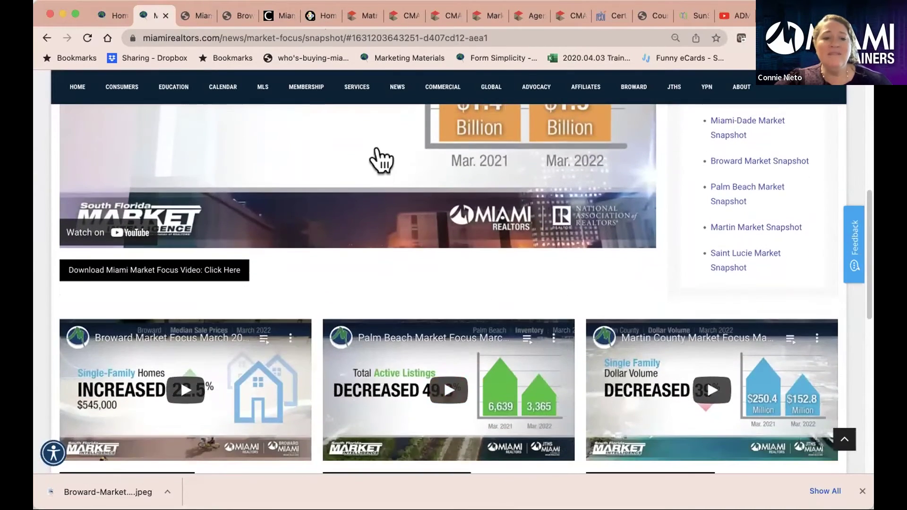
scroll(384, 359, "down", 2)
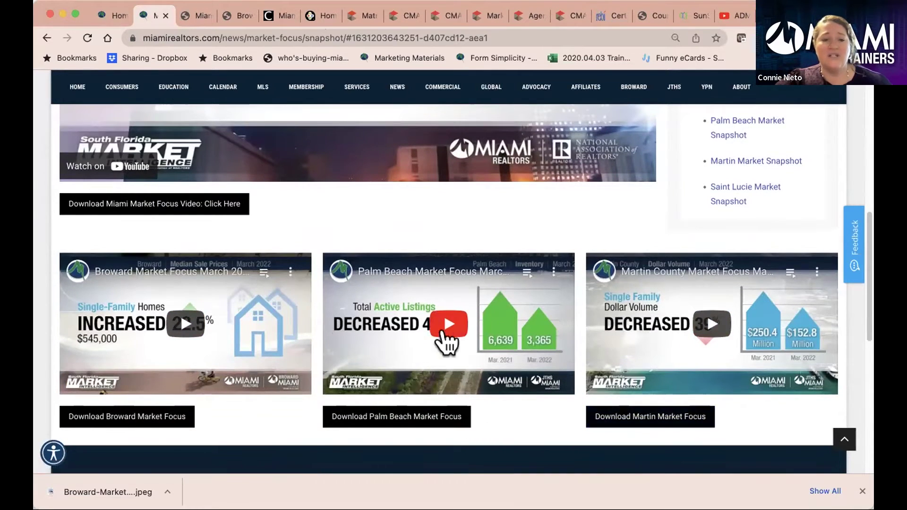
scroll(449, 337, "up", 3)
scroll(506, 227, "up", 2)
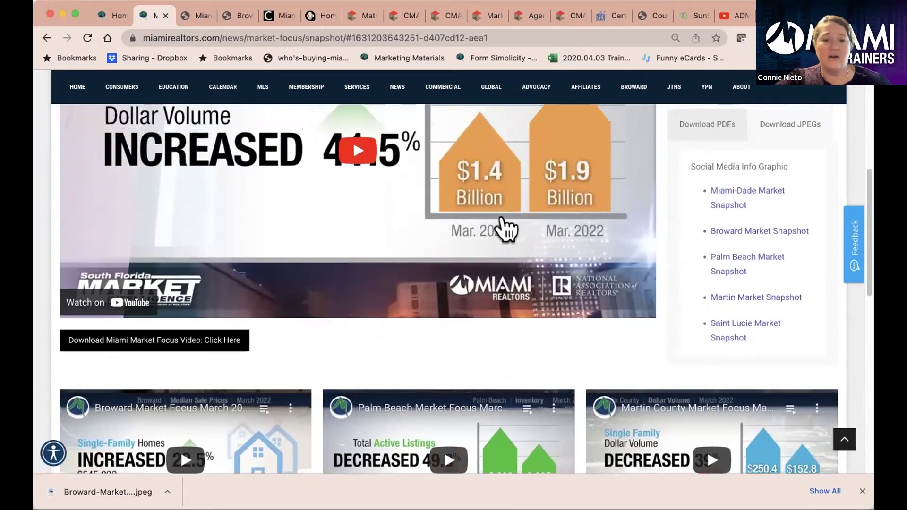
scroll(506, 227, "up", 3)
left_click(589, 135)
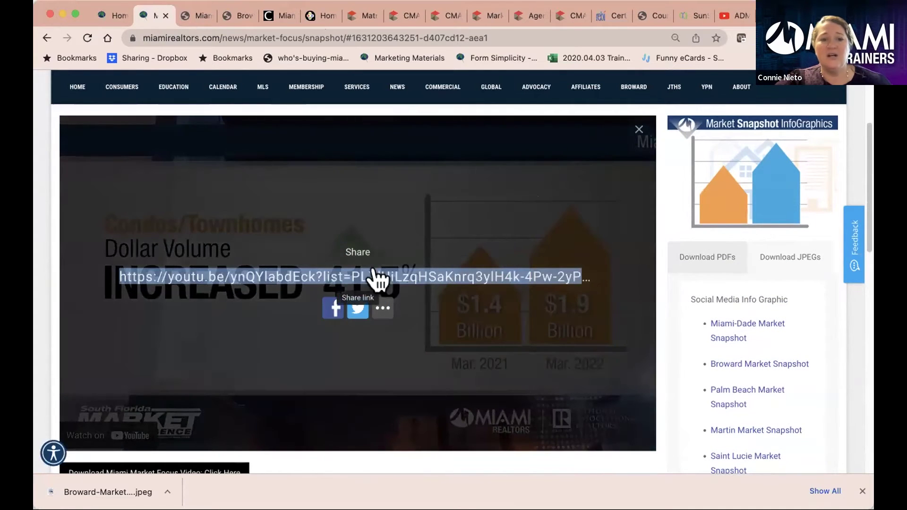
- Leave the Market Snapshot page for the News section and open the South Florida Market Stats page
scroll(425, 259, "up", 3)
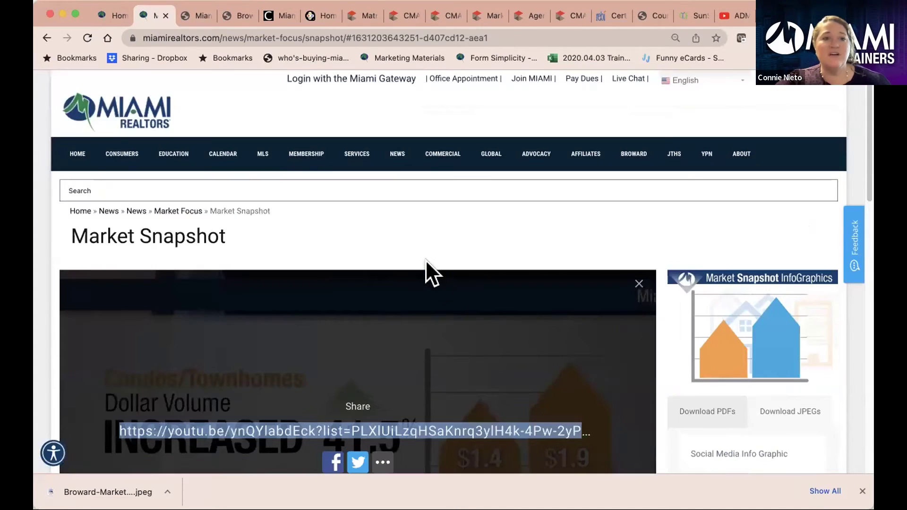
left_click(385, 153)
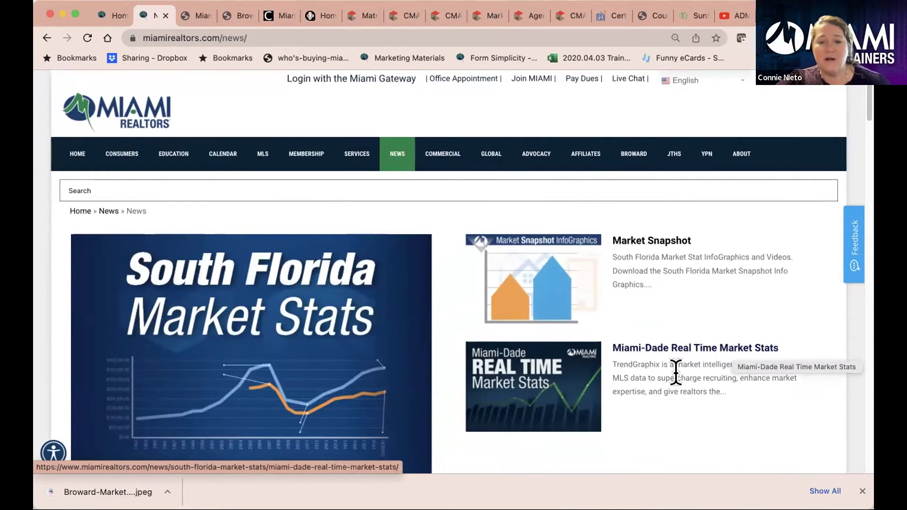
scroll(303, 308, "down", 3)
left_click(213, 198)
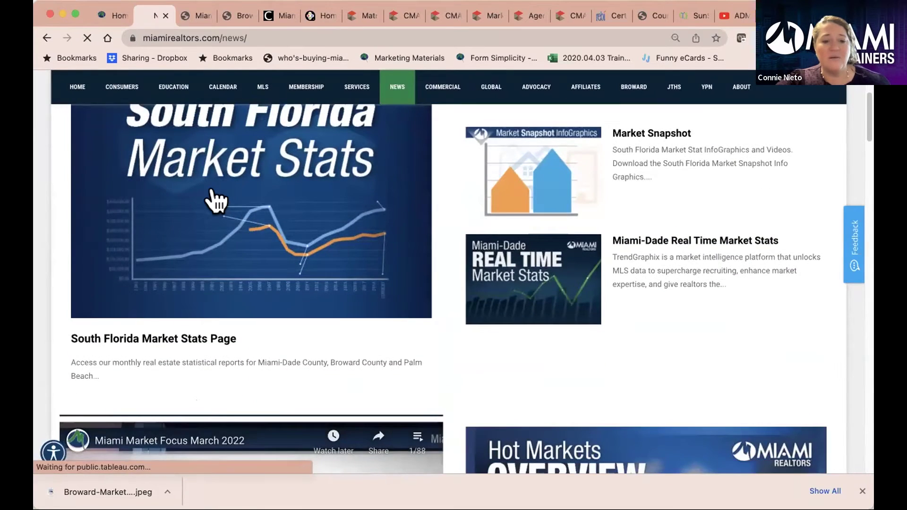
- Look over the March 2022 Miami-Dade statistics and the lists of summary and detailed reports below them
scroll(414, 327, "down", 1)
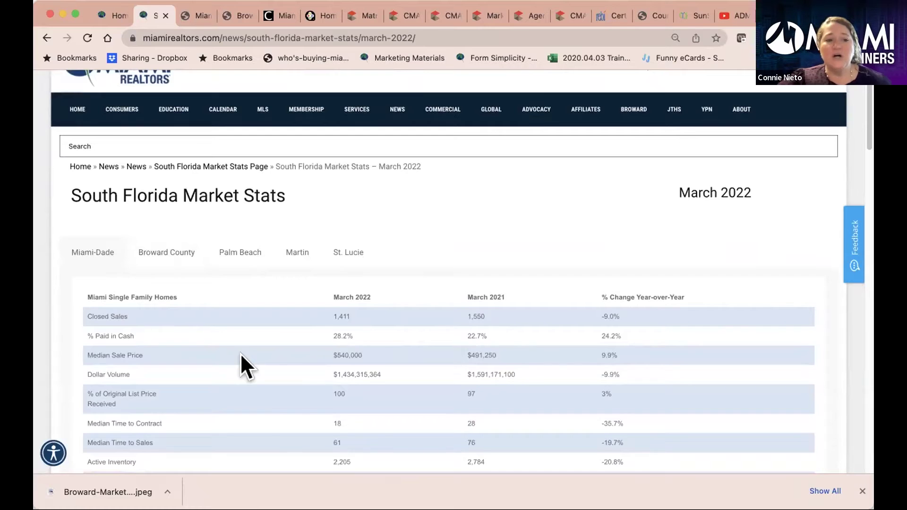
scroll(240, 353, "down", 3)
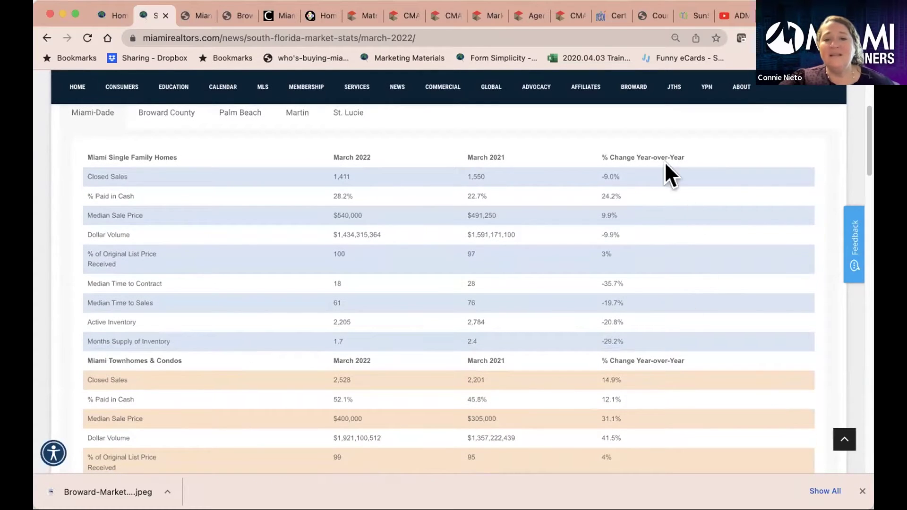
scroll(282, 399, "down", 6)
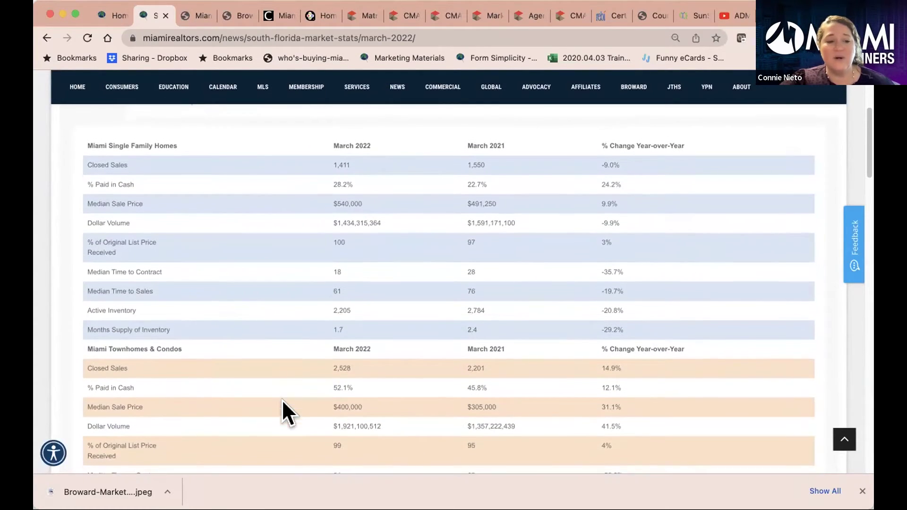
scroll(282, 398, "down", 2)
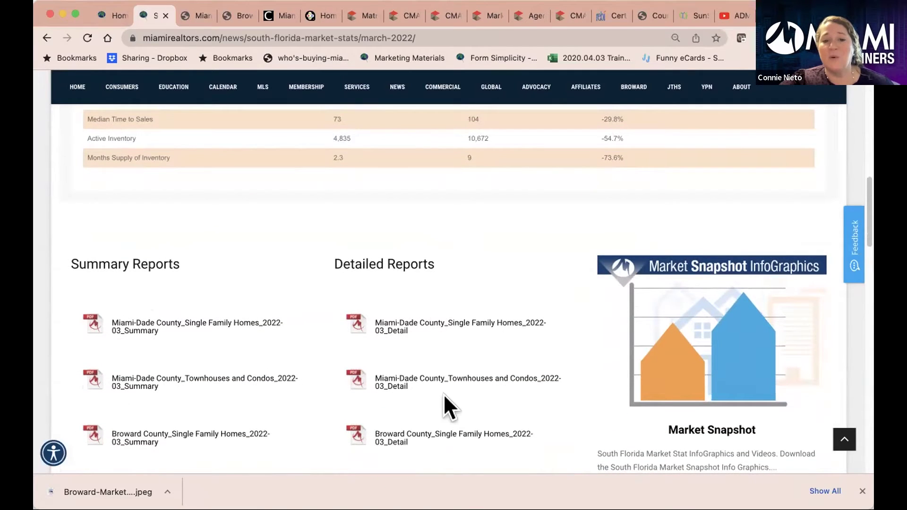
- Review the price, dollar volume and time-to-contract pages of the Miami-Dade single-family detailed report, and return to the South Florida Market Stats page
left_click(461, 321)
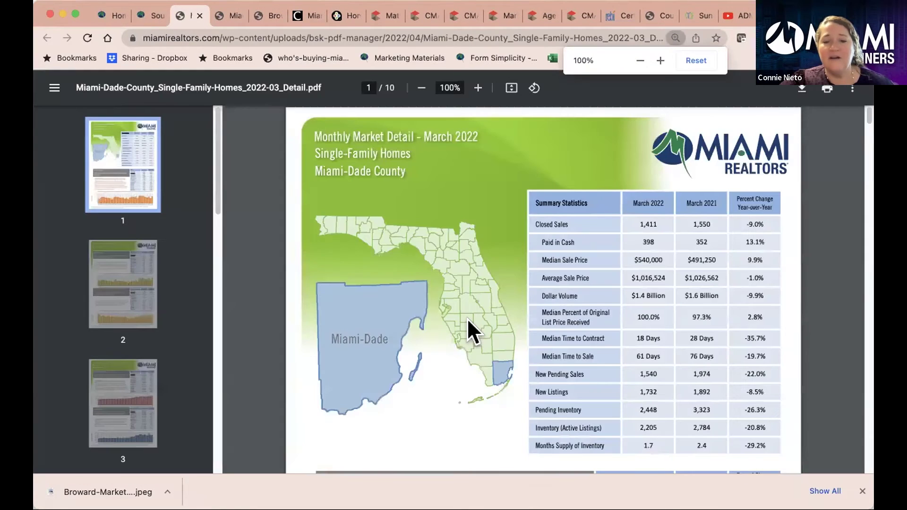
left_click(125, 277)
left_click(126, 373)
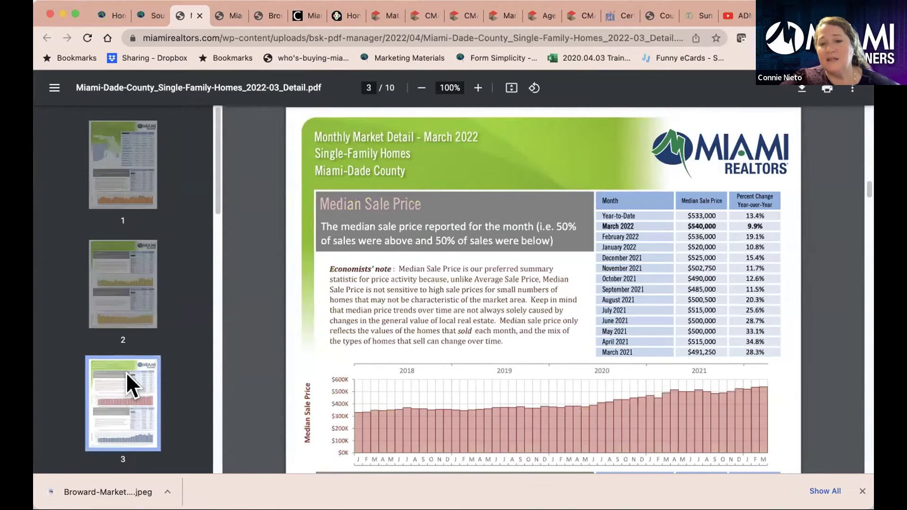
left_click(145, 152)
scroll(145, 265, "down", 5)
left_click(120, 316)
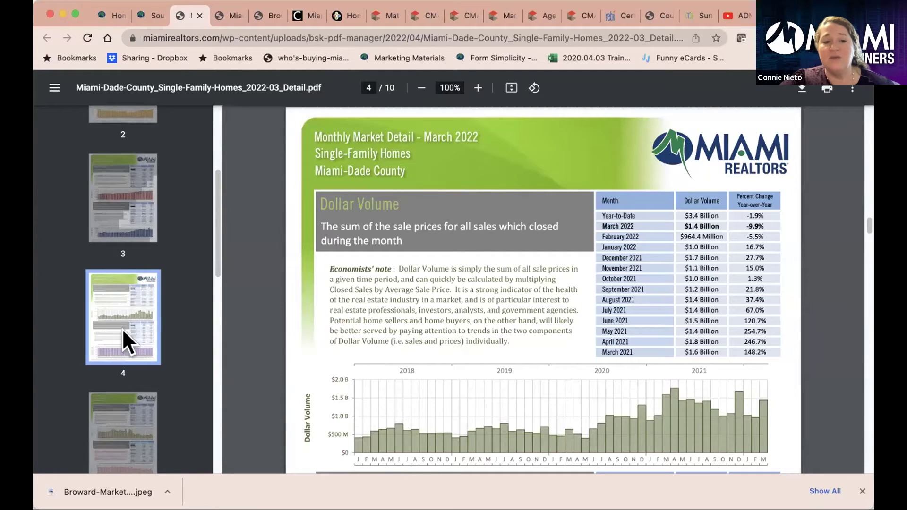
left_click(133, 398)
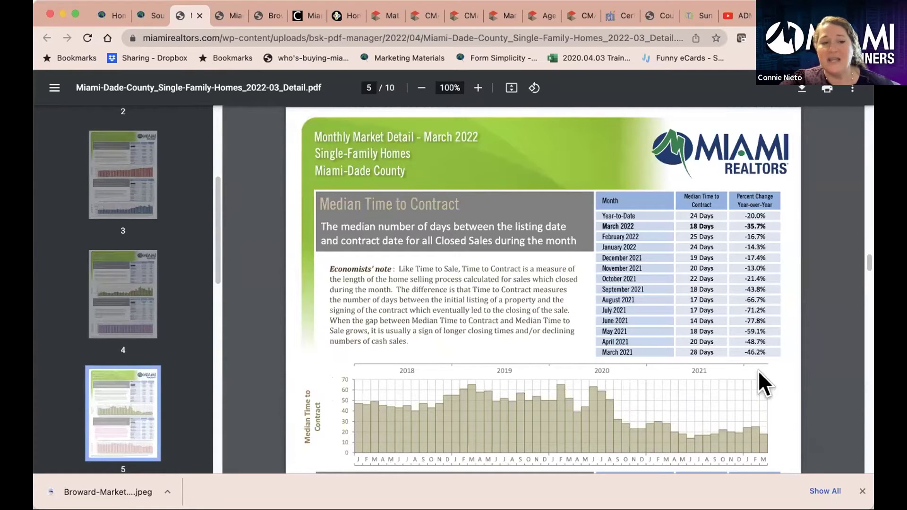
scroll(115, 198, "up", 5)
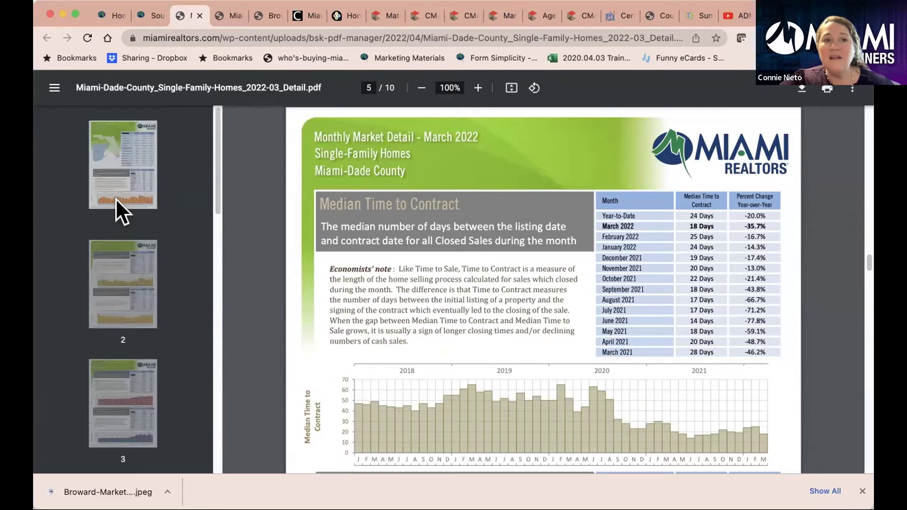
left_click(153, 18)
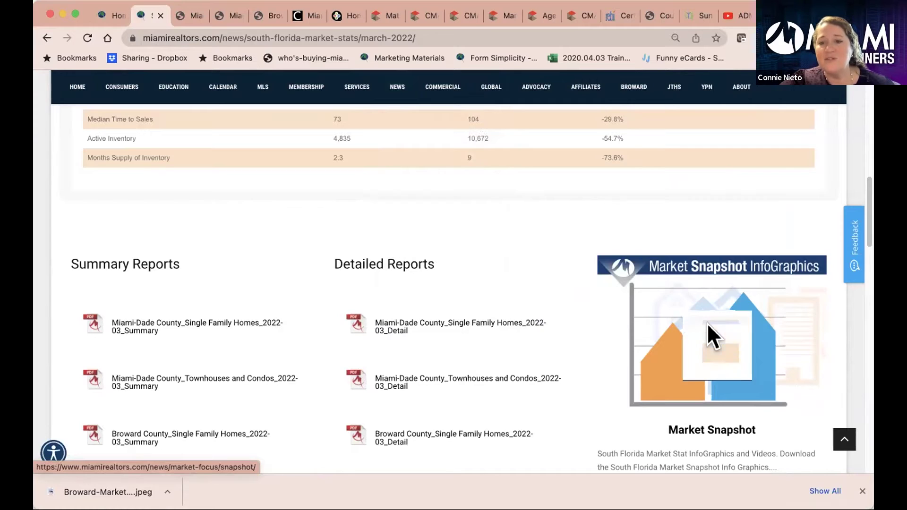
scroll(708, 325, "up", 10)
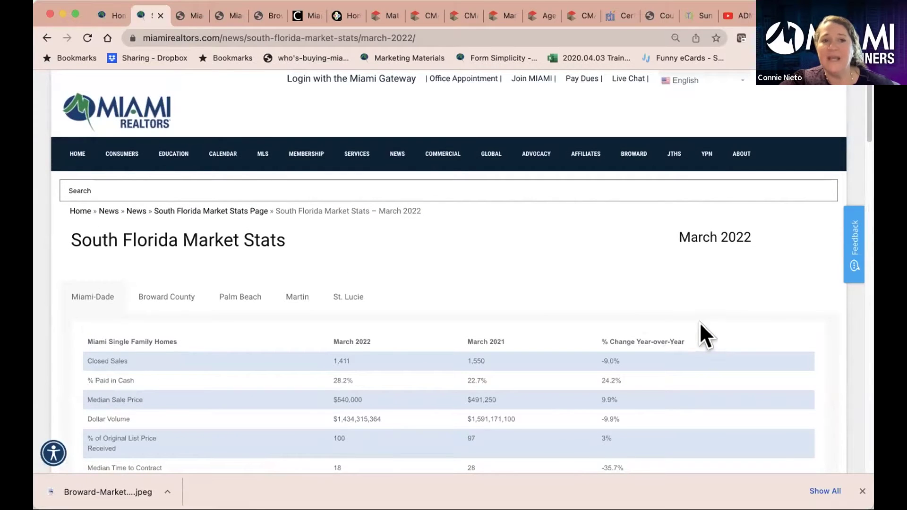
- Switch to the member application dashboard and locate SunStats among the available tools
left_click(296, 12)
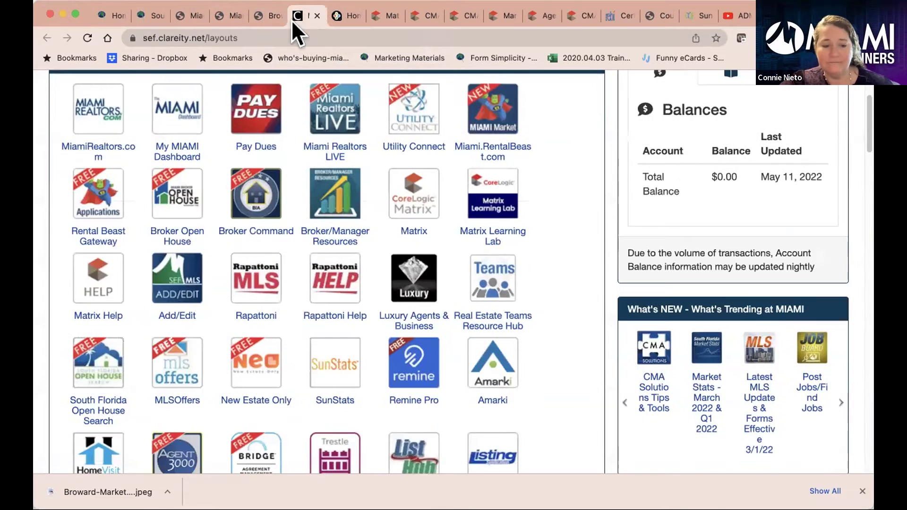
scroll(201, 349, "down", 3)
scroll(197, 360, "up", 1)
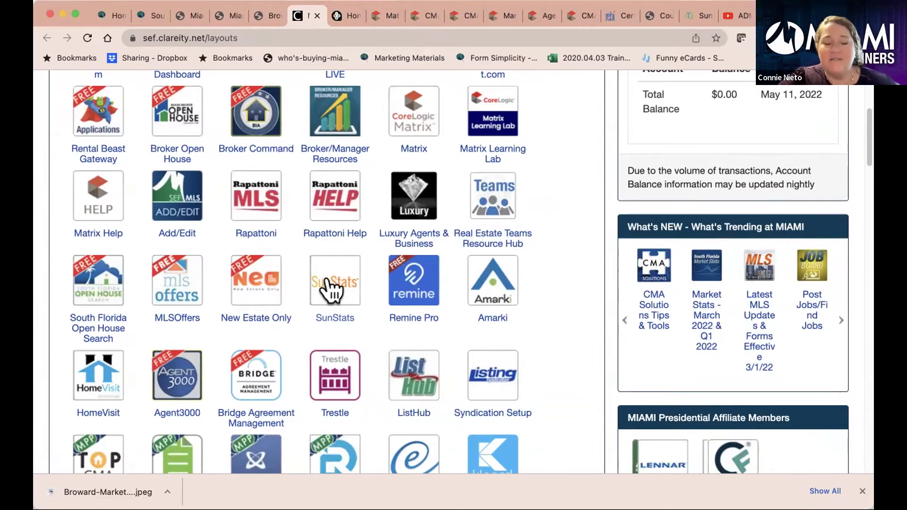
- Switch to SunStats, log in again and open its settings page
left_click(687, 12)
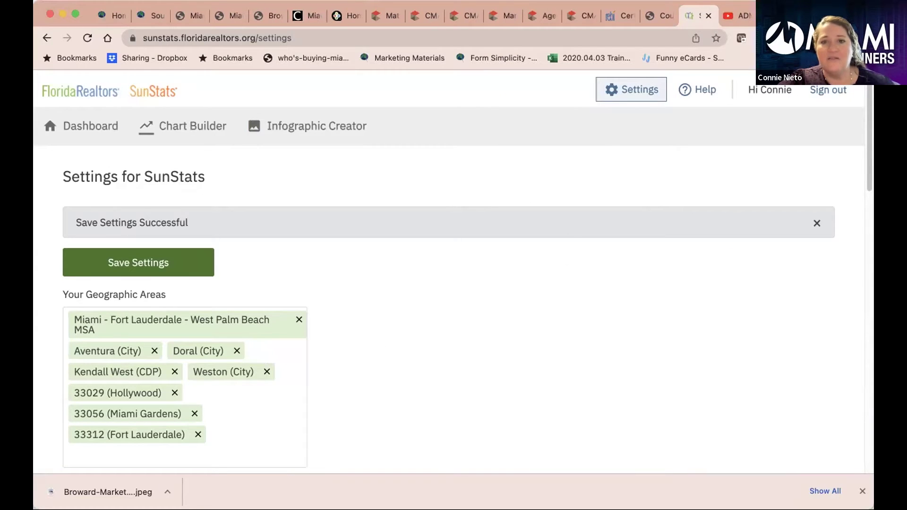
left_click(622, 90)
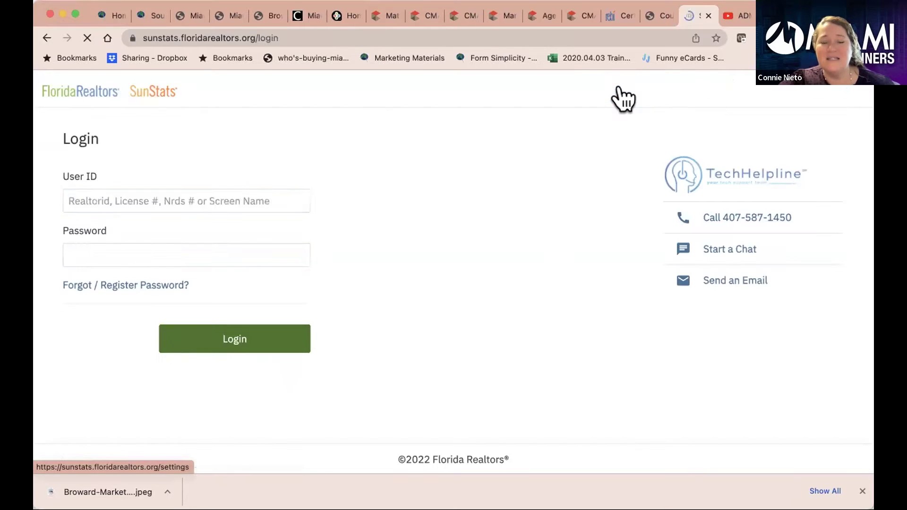
left_click(229, 347)
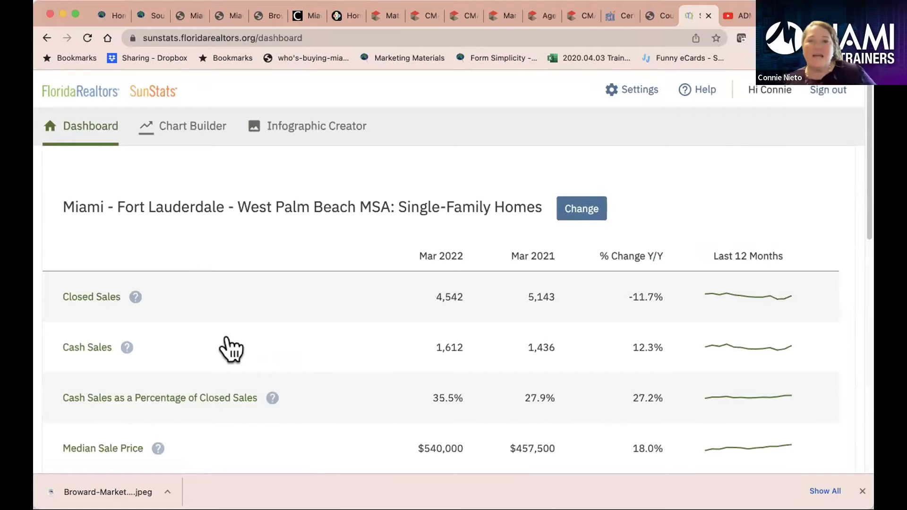
left_click(633, 91)
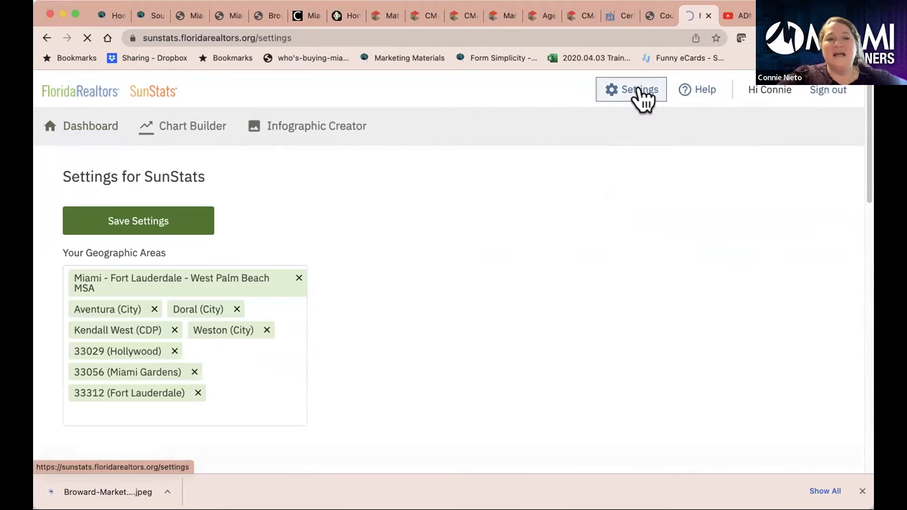
- Examine the SunStats branding settings, including the preview, contact details, headshot and logo, and return to the geographic areas
scroll(499, 292, "down", 6)
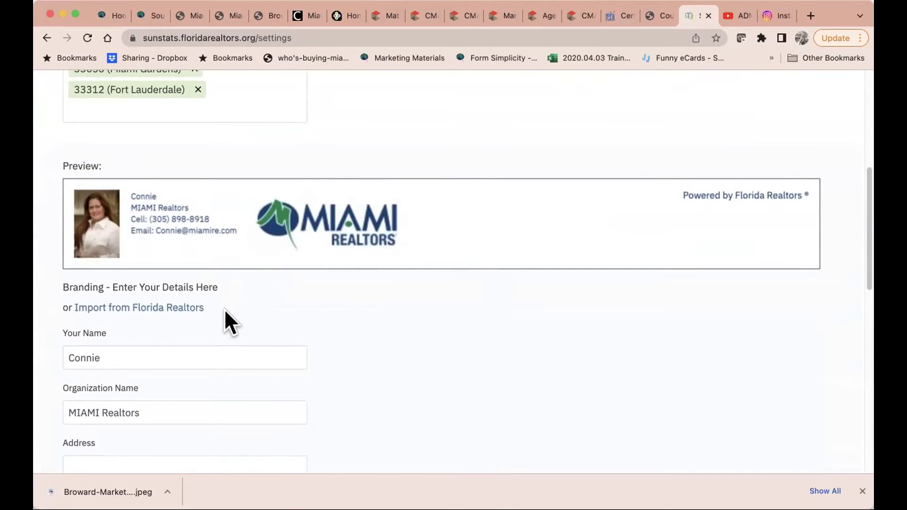
scroll(222, 312, "down", 3)
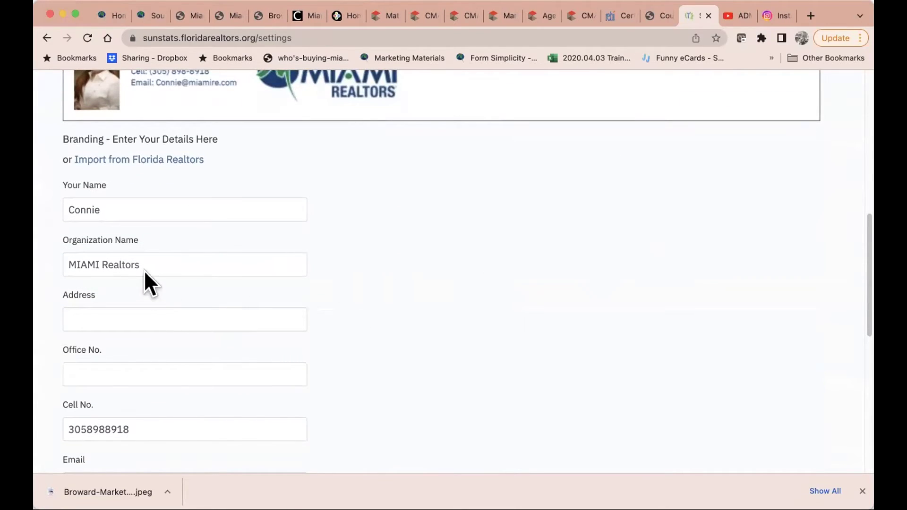
scroll(192, 312, "down", 2)
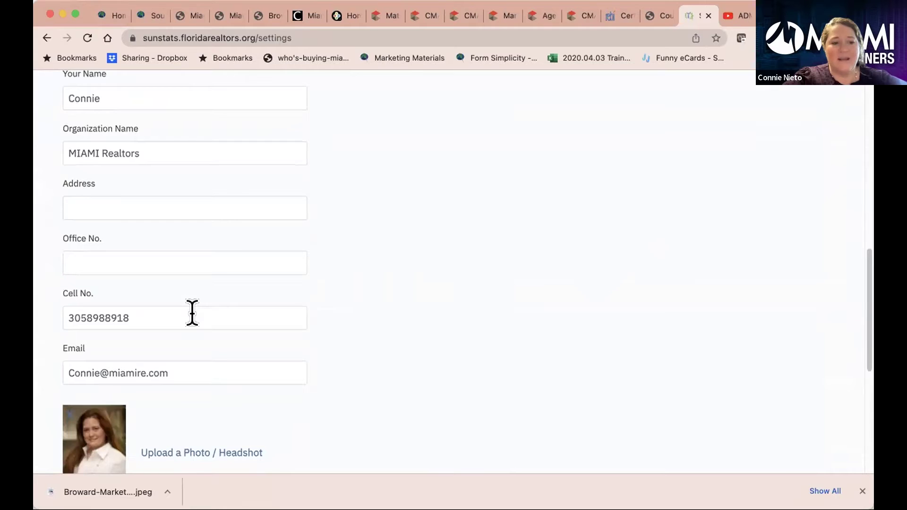
scroll(192, 313, "down", 5)
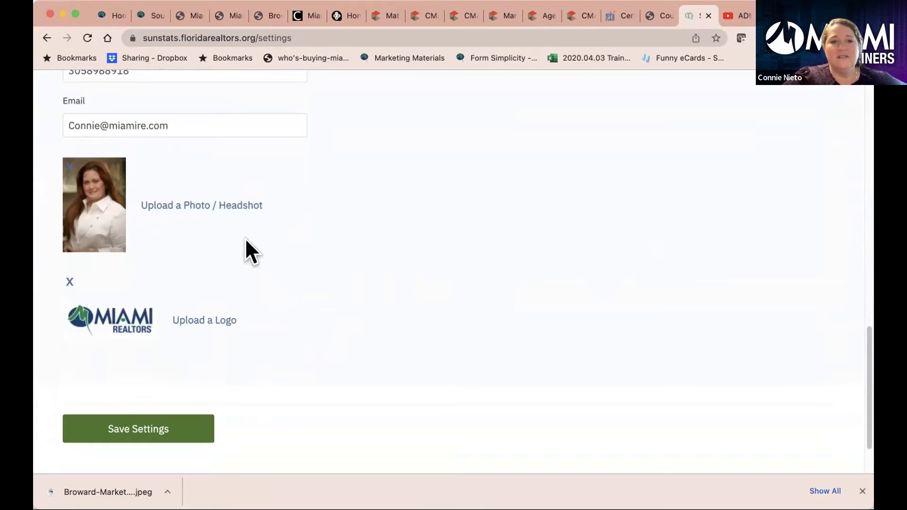
scroll(423, 260, "up", 10)
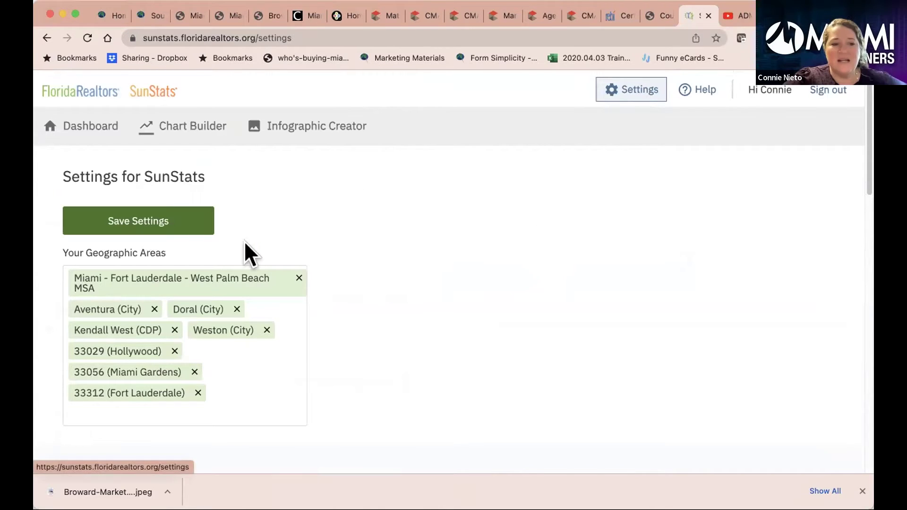
scroll(241, 240, "down", 5)
scroll(227, 261, "down", 10)
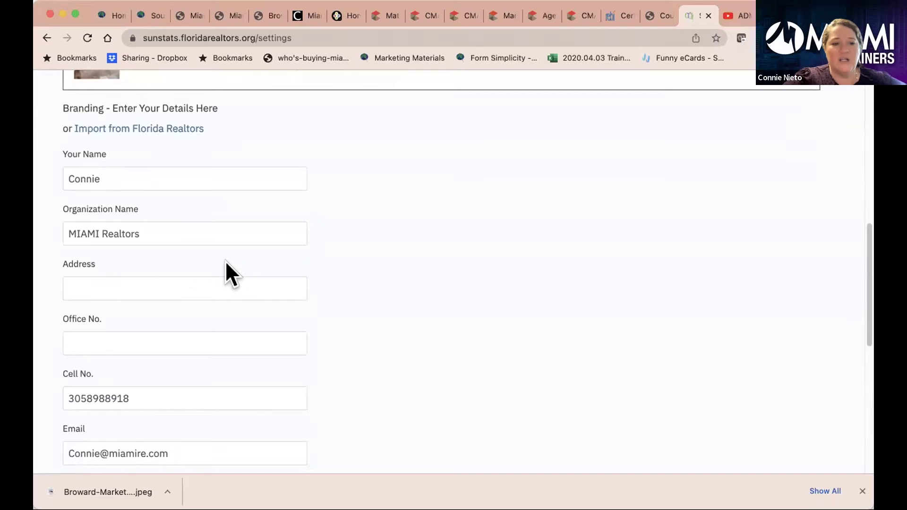
scroll(225, 264, "up", 8)
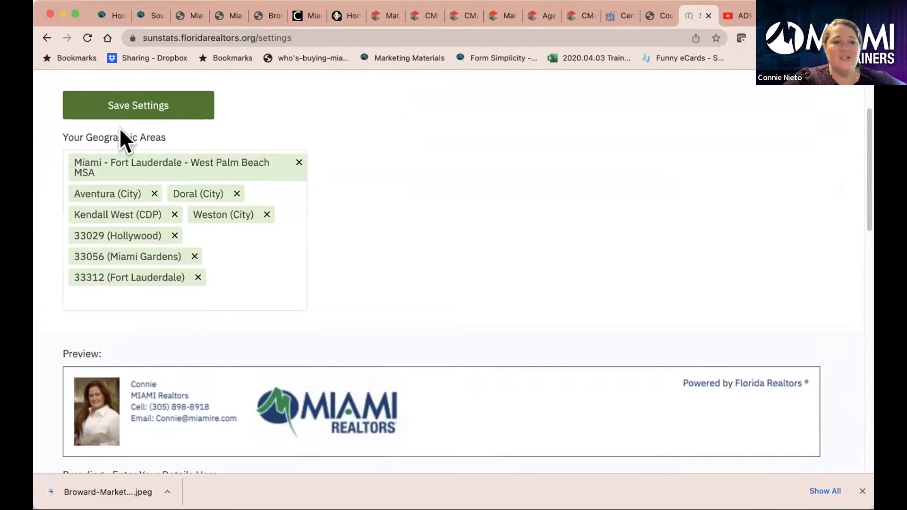
- Add zip codes 33351 and 33332 (Fort Lauderdale) to the SunStats geographic areas and save the settings
left_click(224, 267)
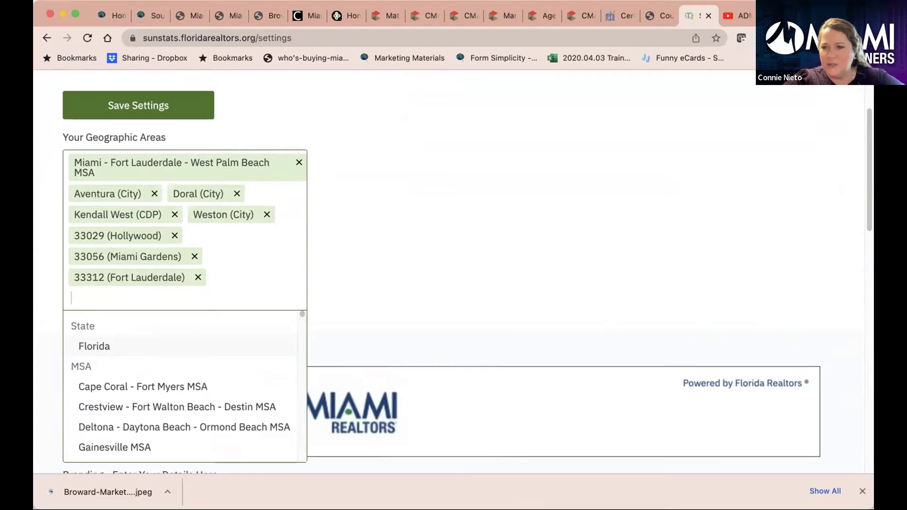
type("33")
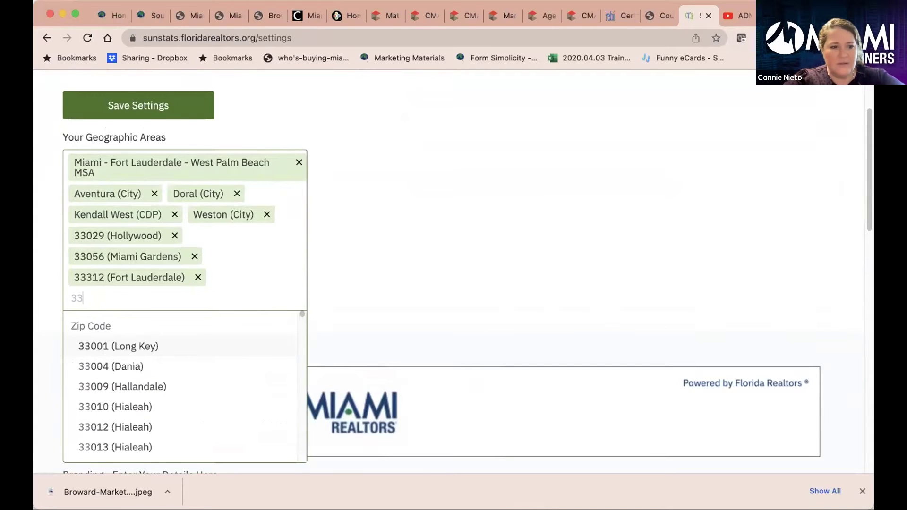
type("51")
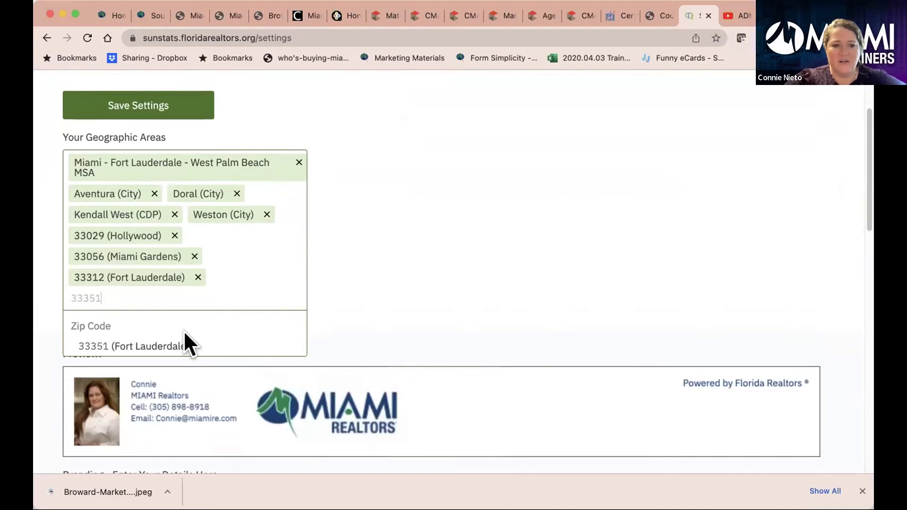
left_click(186, 345)
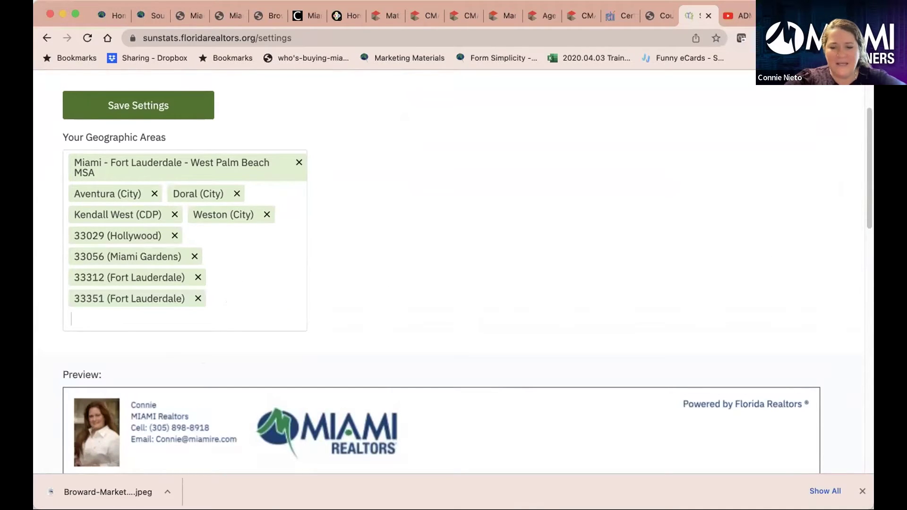
left_click(242, 302)
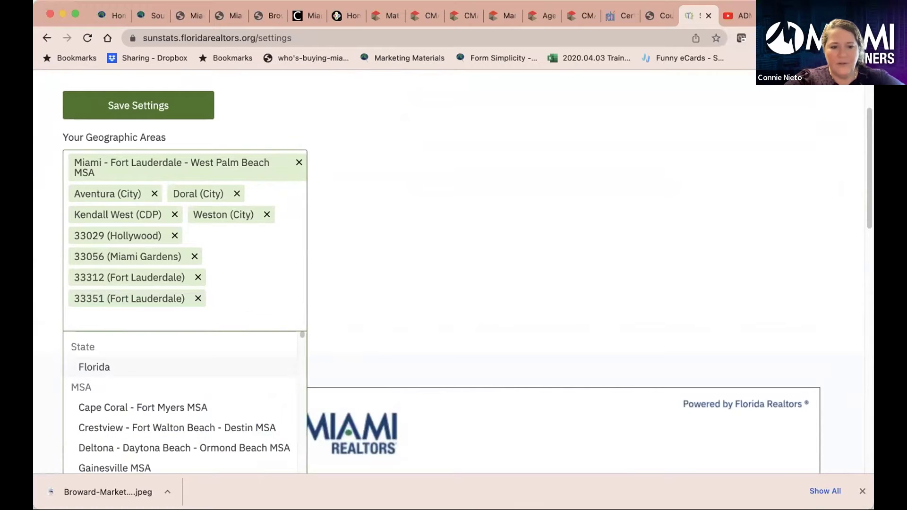
type("33332")
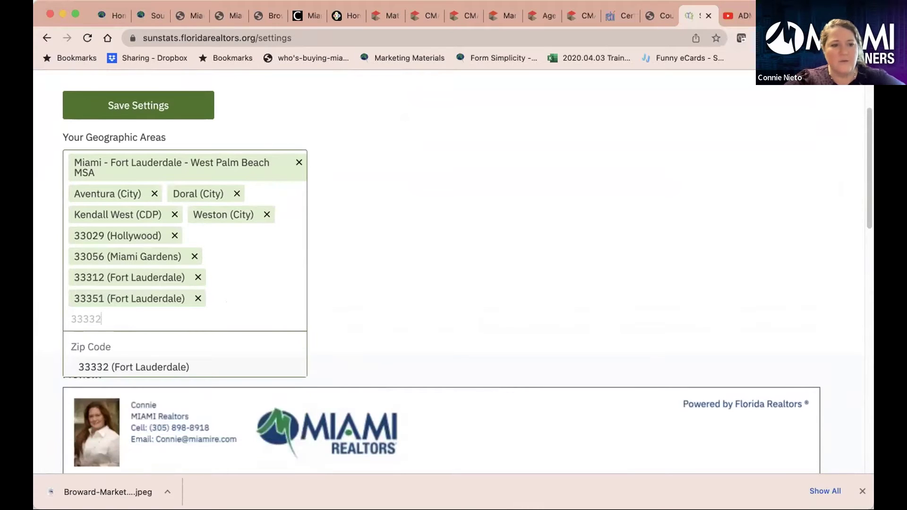
left_click(179, 368)
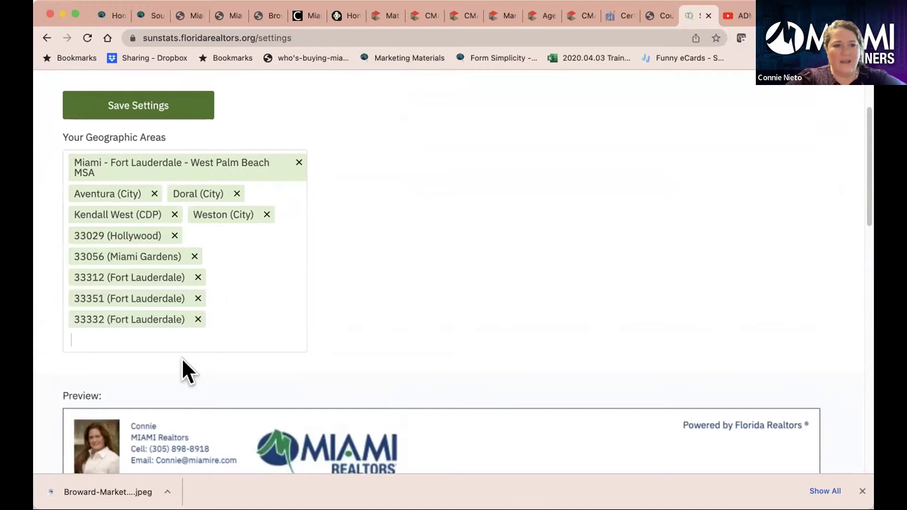
left_click(159, 111)
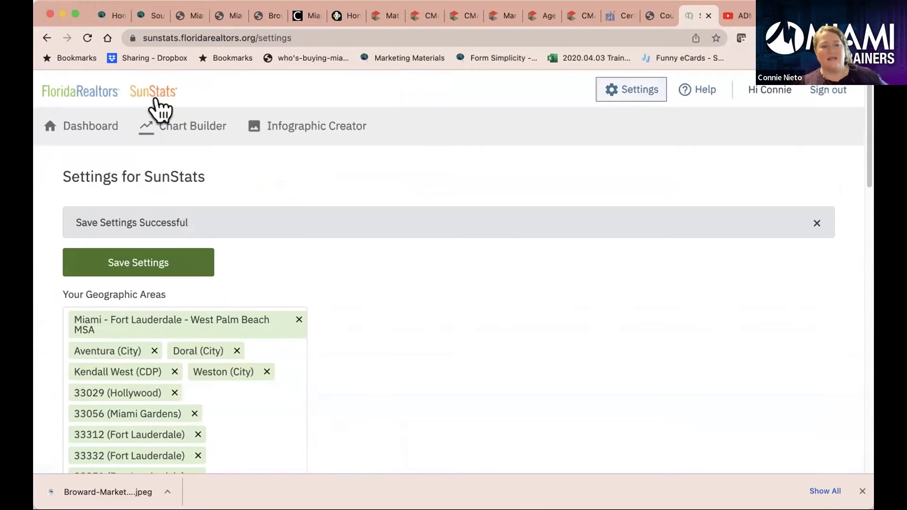
- Examine the market statistics for single-family homes in the Miami - Fort Lauderdale - West Palm Beach MSA on the SunStats dashboard
left_click(77, 128)
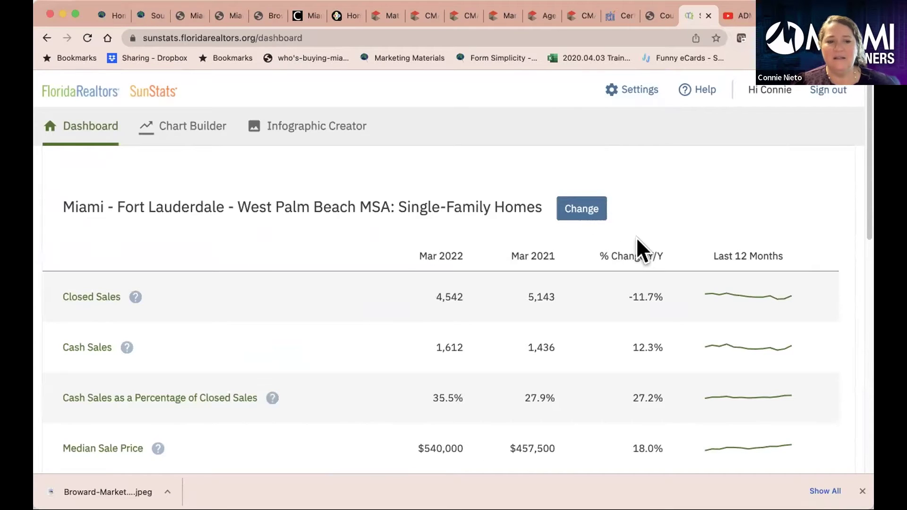
scroll(638, 237, "down", 10)
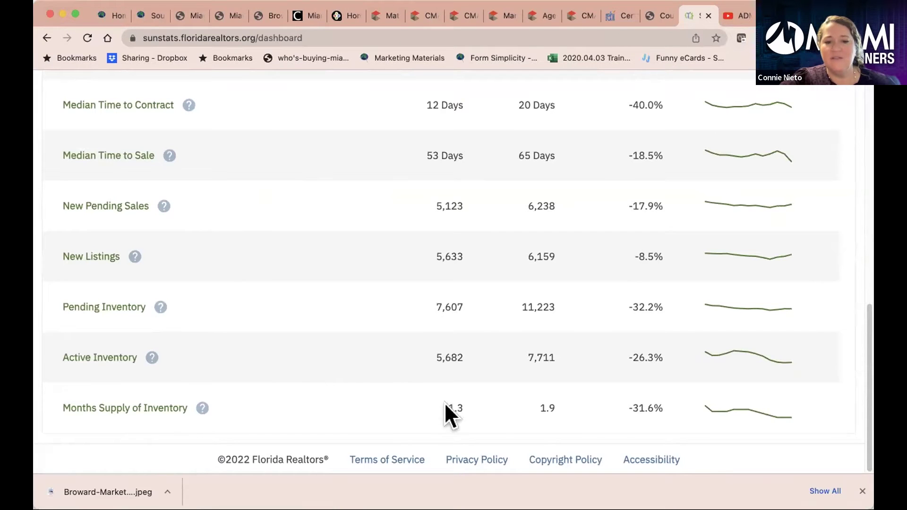
scroll(519, 390, "up", 9)
scroll(519, 388, "up", 3)
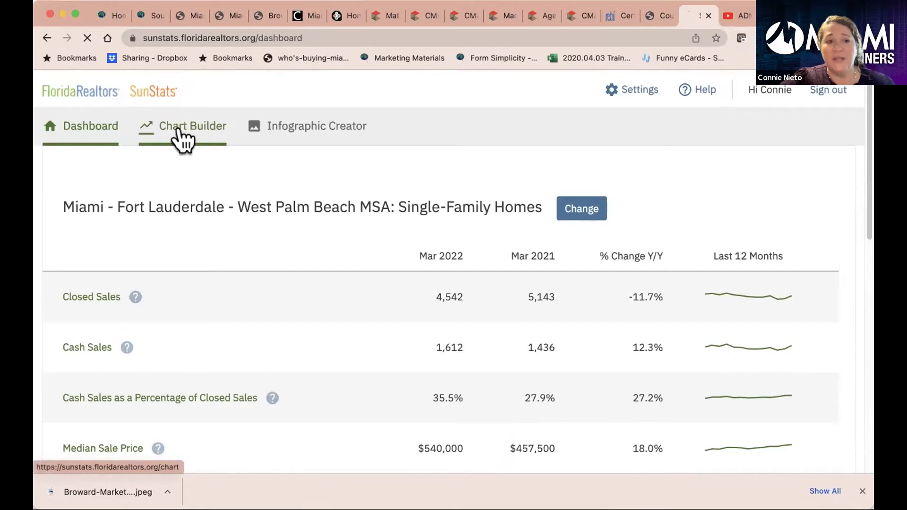
- Open the Chart Builder and set its geographic area to 33351 (Fort Lauderdale)
left_click(181, 140)
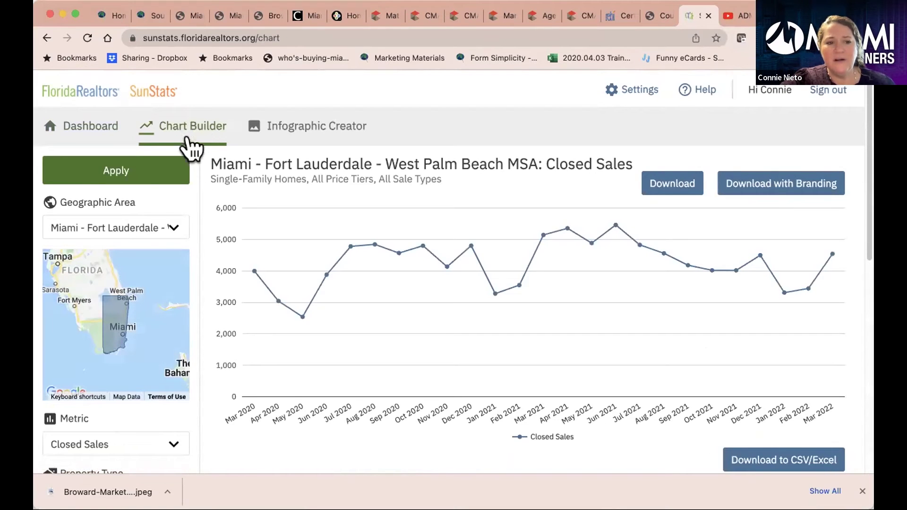
left_click(165, 226)
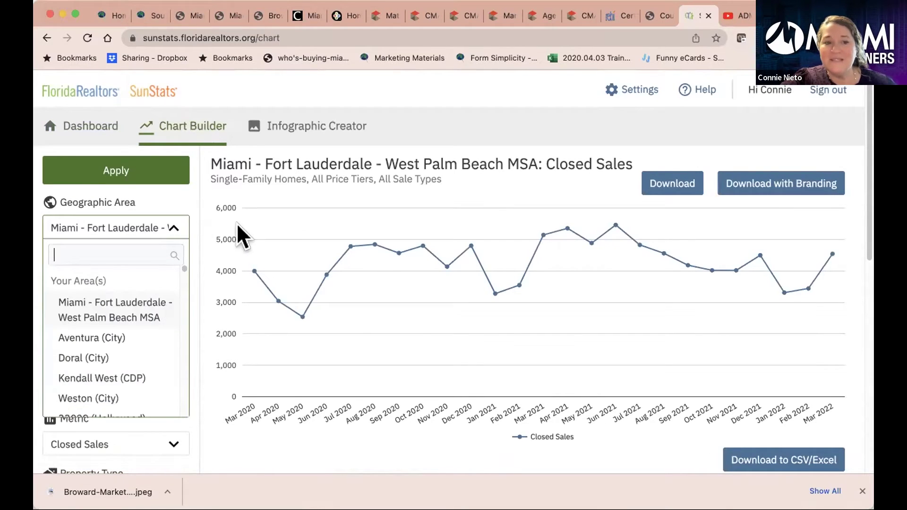
scroll(133, 348, "down", 5)
scroll(134, 348, "up", 5)
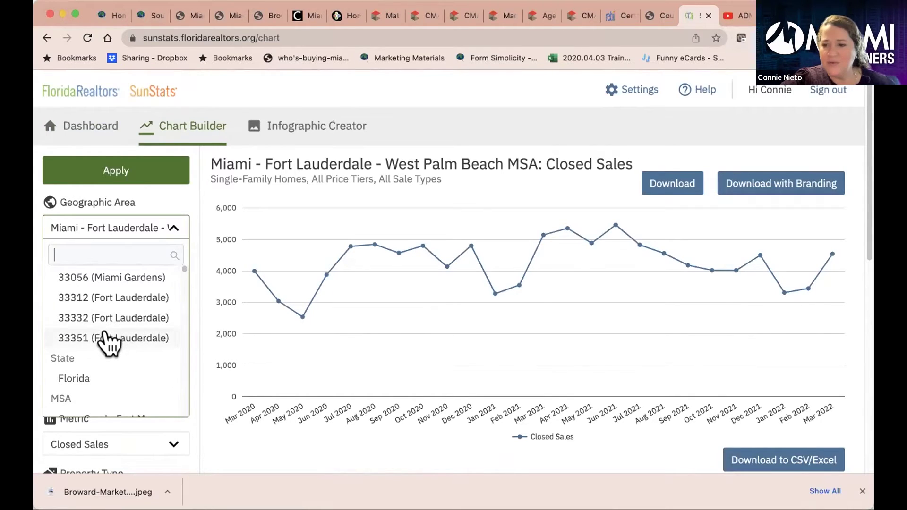
left_click(106, 338)
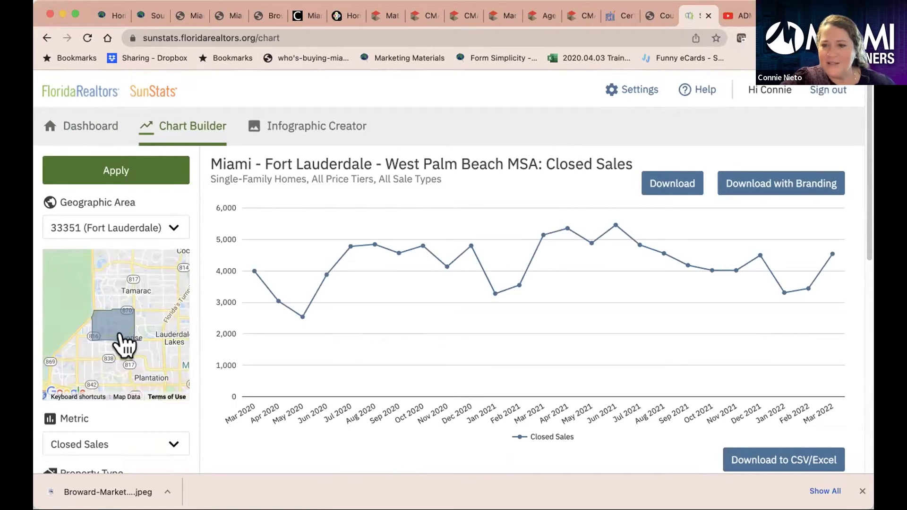
- Review the available chart metrics and set the metric to Median Percent of Original List Price
scroll(236, 424, "down", 1)
left_click(163, 440)
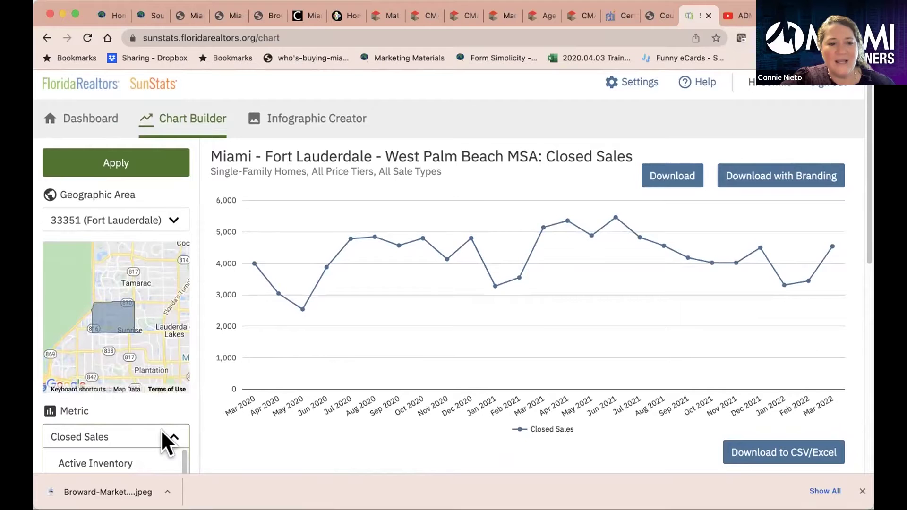
scroll(221, 429, "down", 5)
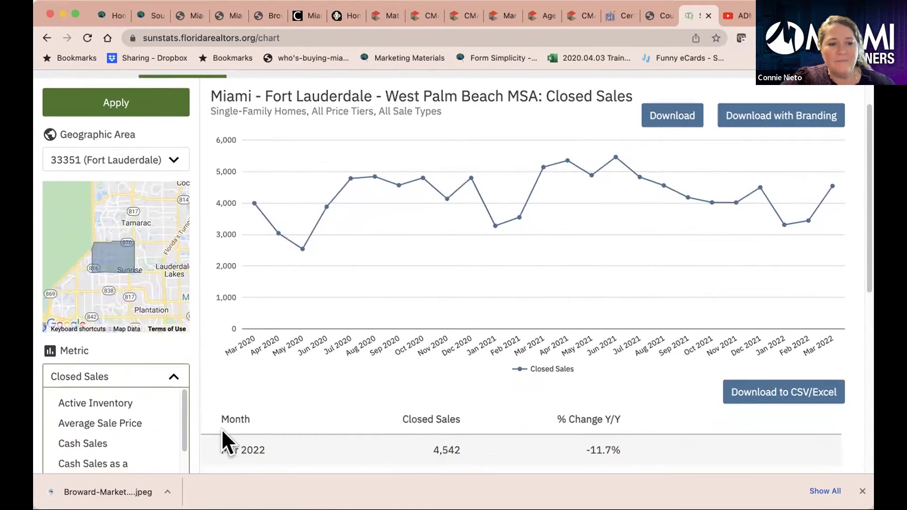
scroll(244, 409, "down", 5)
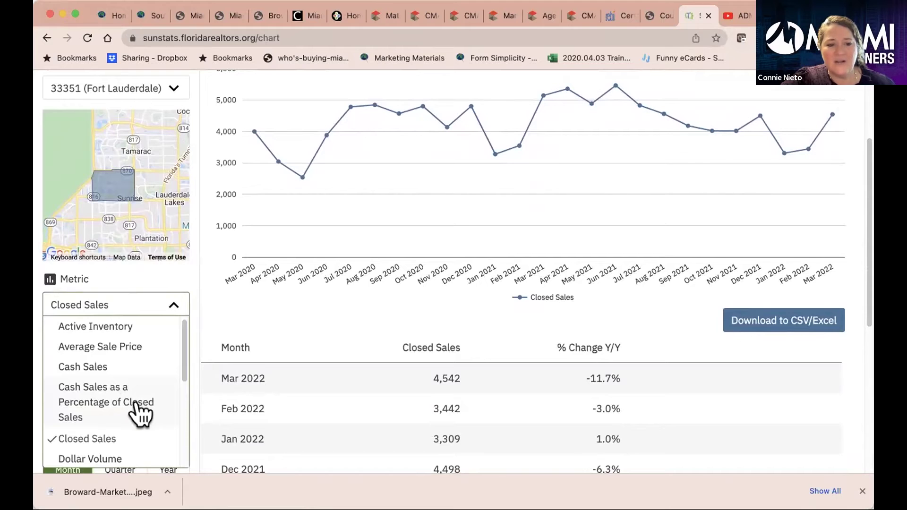
scroll(127, 432, "down", 1)
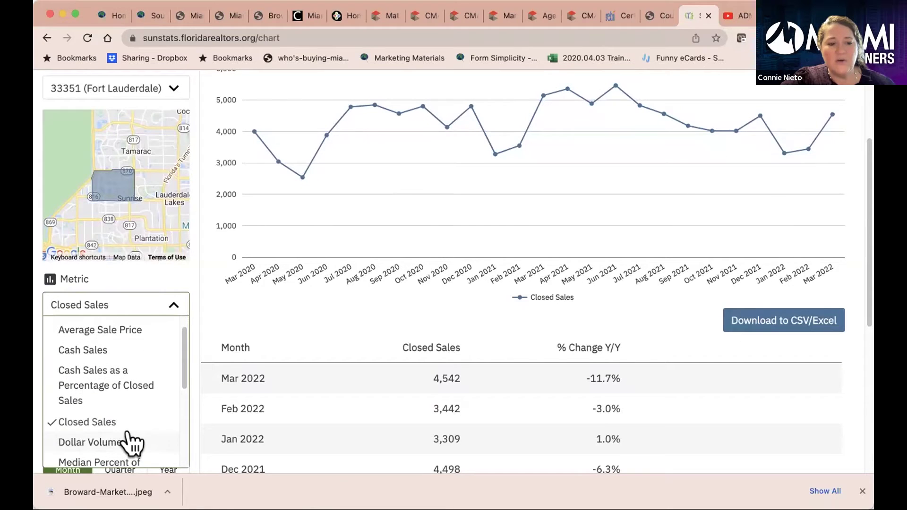
scroll(126, 435, "down", 2)
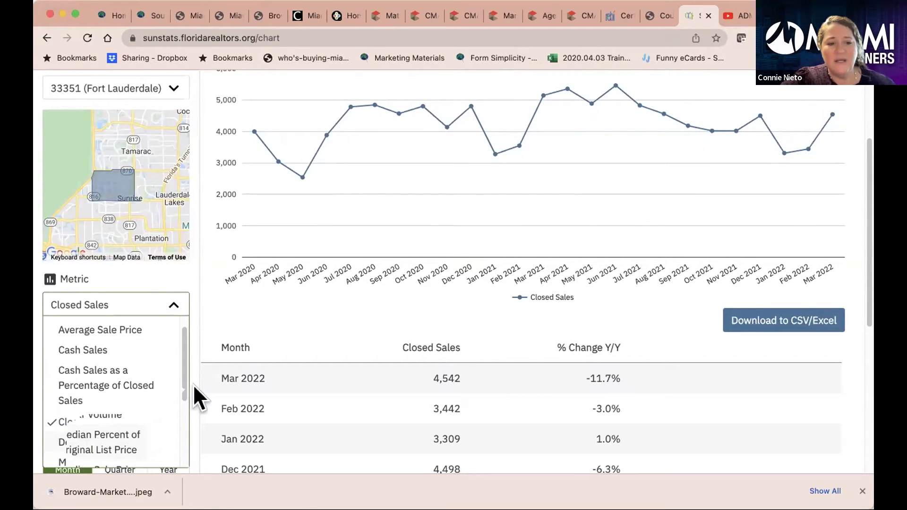
left_click_drag(183, 381, 187, 414)
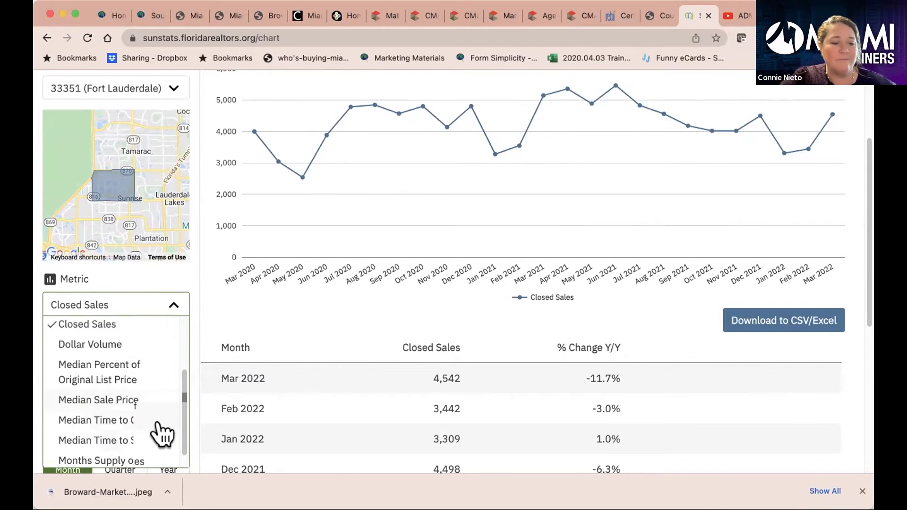
scroll(176, 411, "down", 3)
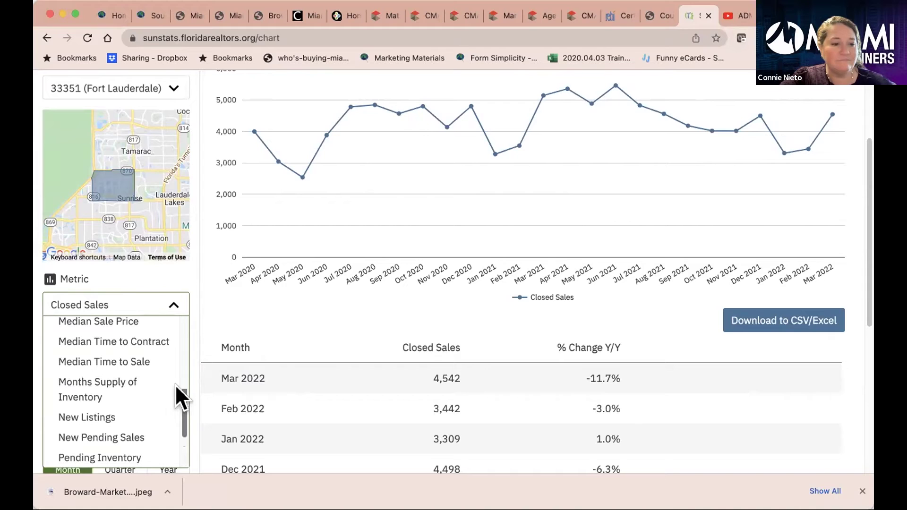
scroll(173, 368, "up", 3)
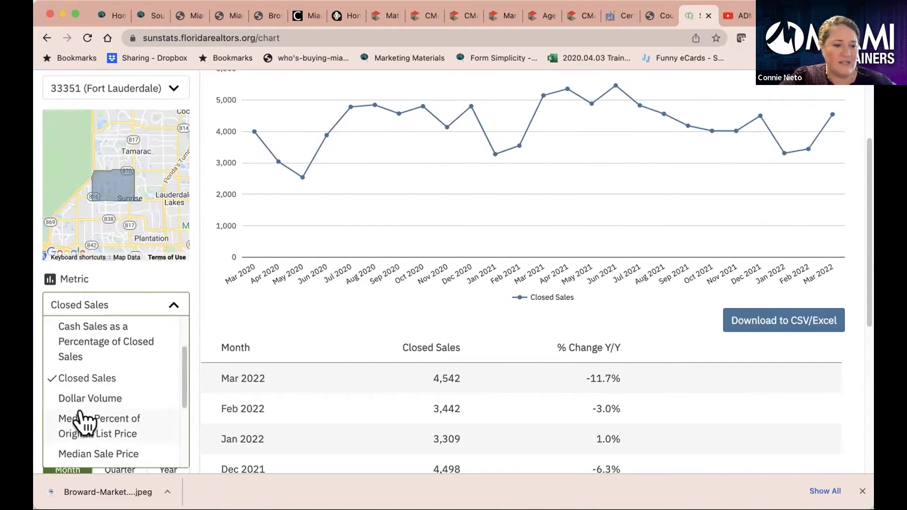
left_click(89, 416)
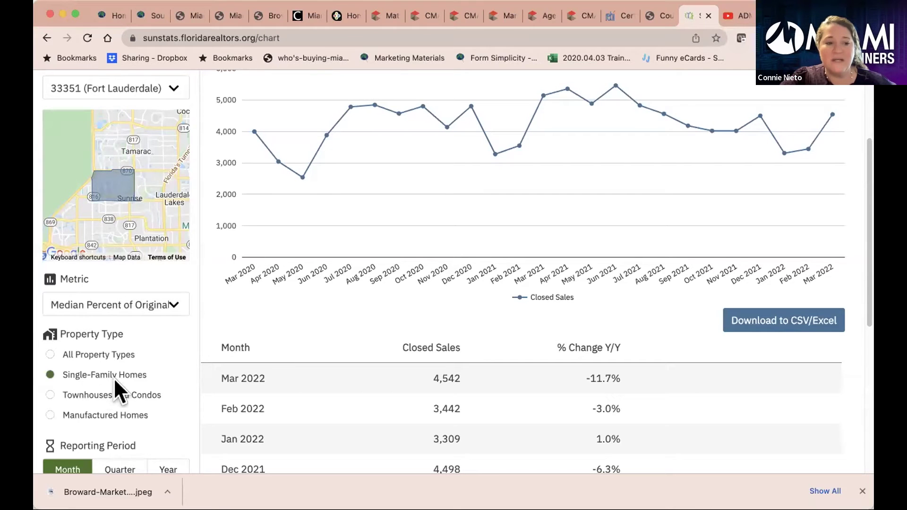
- Try the quarterly and yearly reporting periods, set the period back to Month and apply the chart settings
scroll(169, 381, "down", 2)
scroll(170, 380, "down", 5)
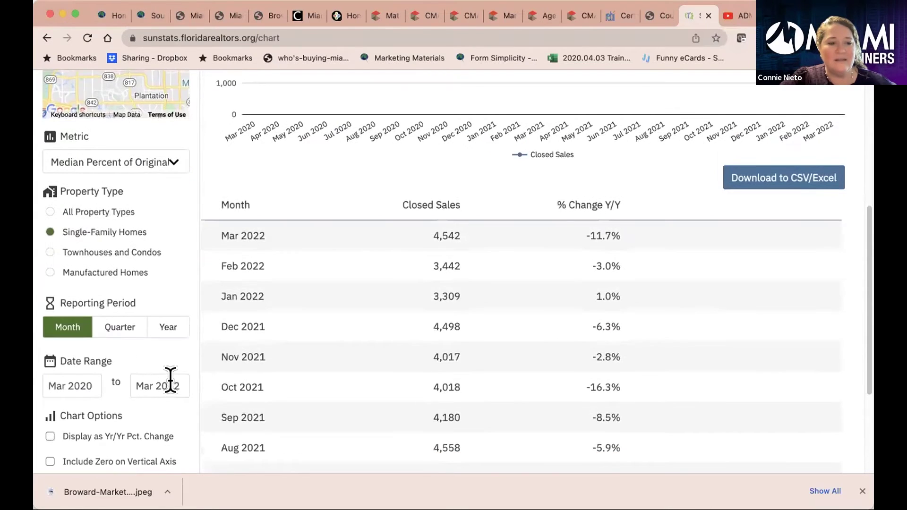
left_click(121, 221)
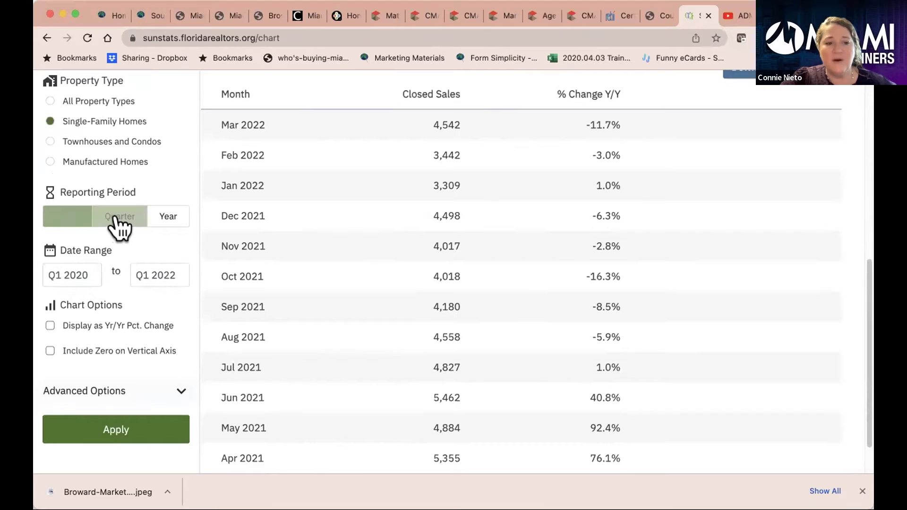
left_click(159, 216)
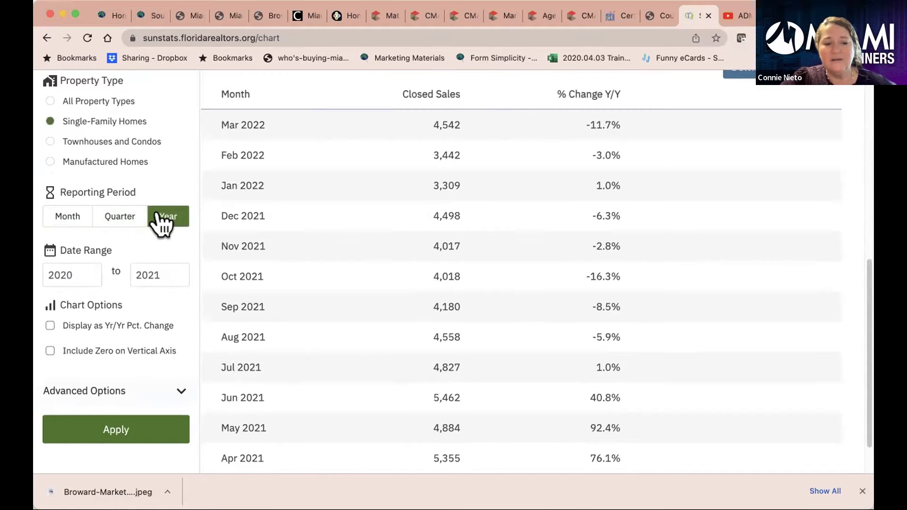
left_click(65, 220)
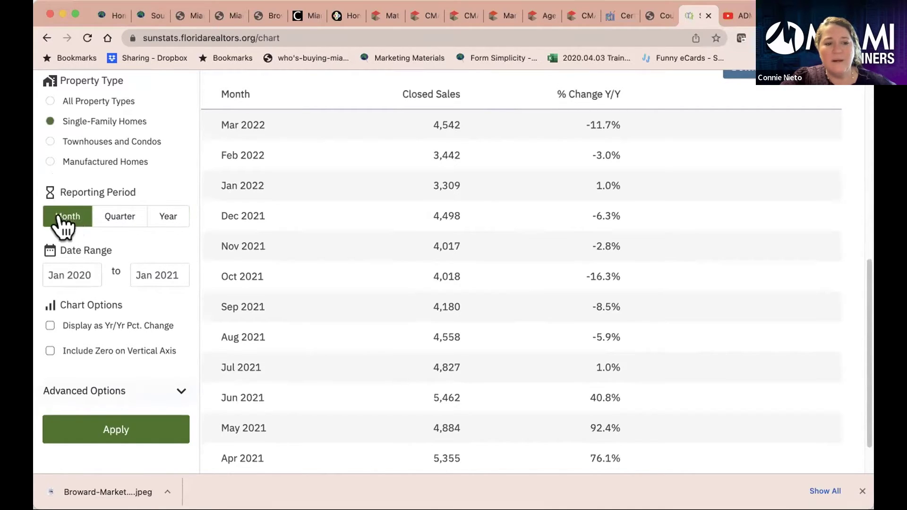
left_click(122, 430)
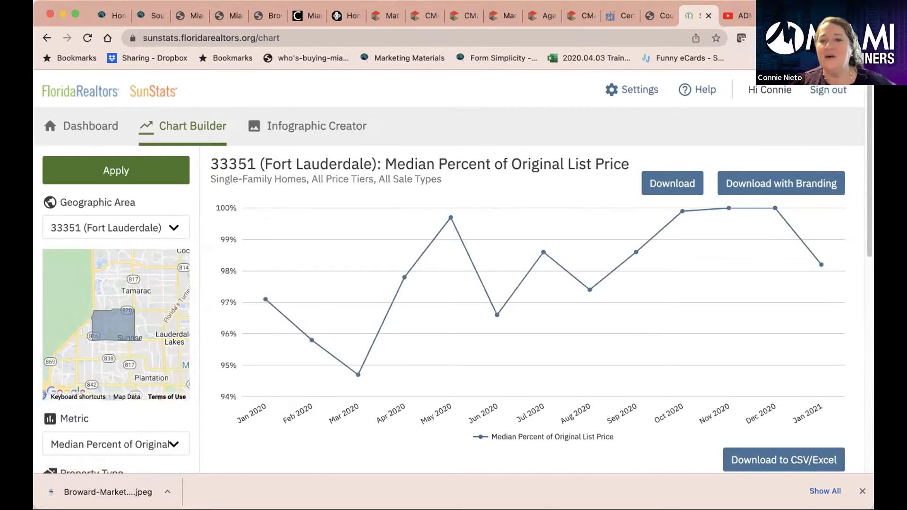
- Download the 33351 chart with branding, view the downloaded image and close it
left_click(771, 184)
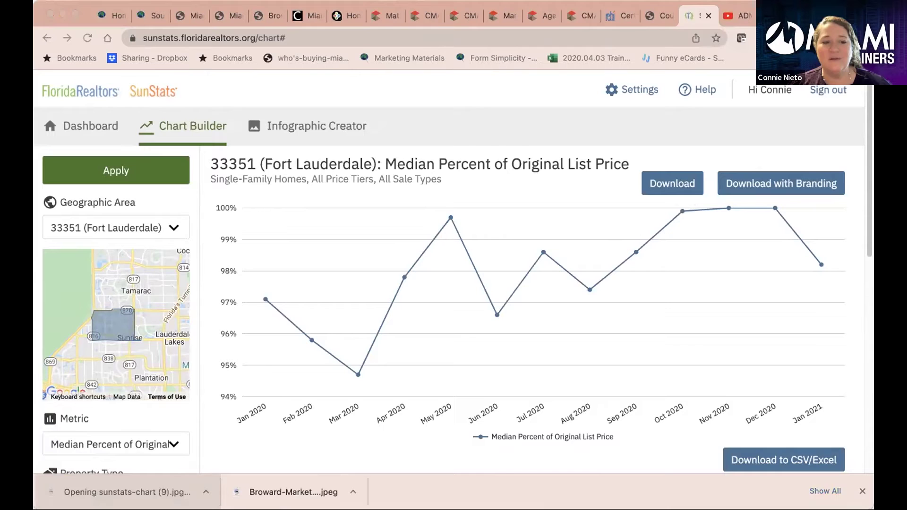
key("super+shift+4")
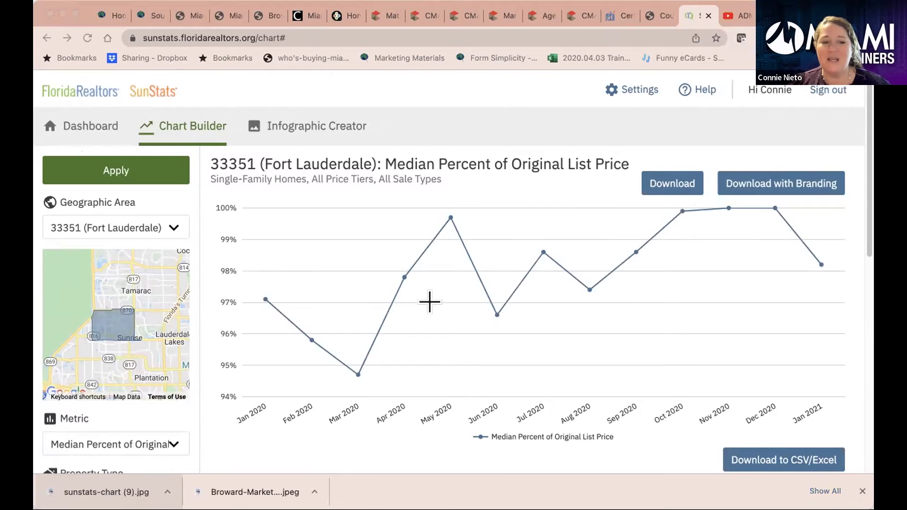
key("Escape")
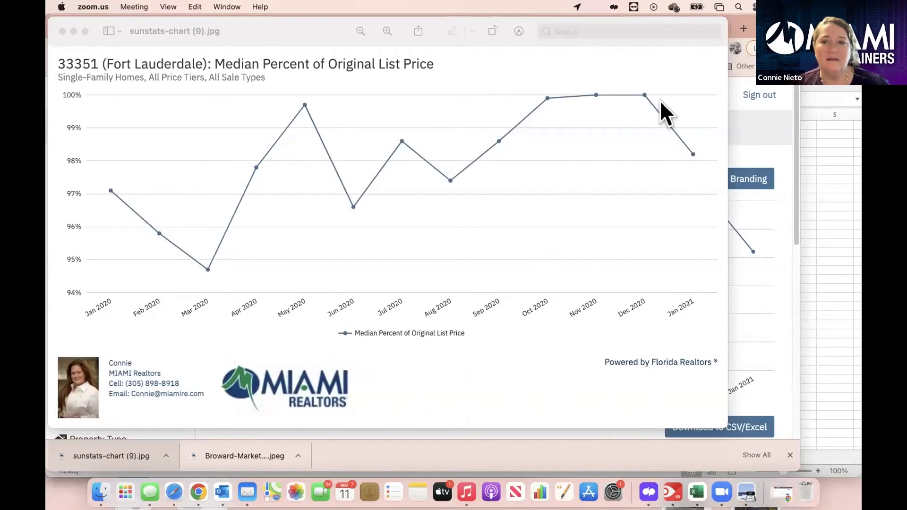
left_click(62, 31)
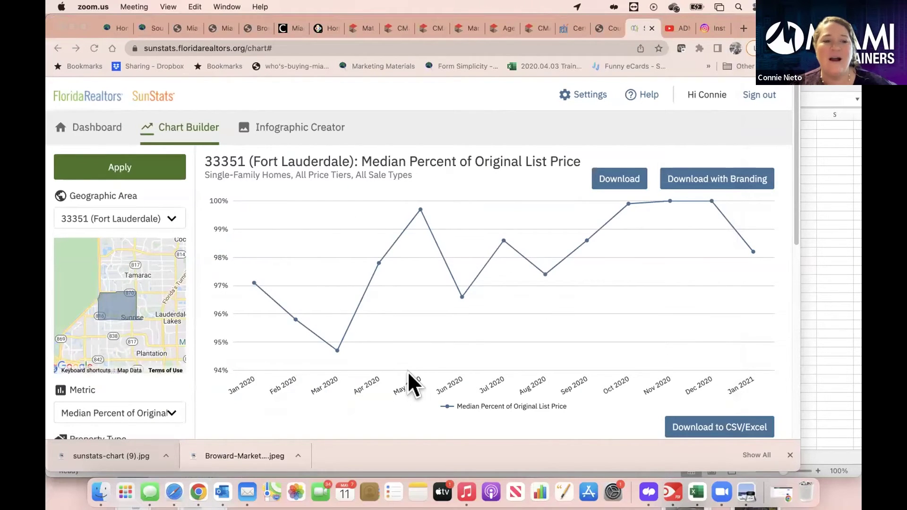
- Open the Infographic Creator and set its geographic area to 33332 (Fort Lauderdale)
left_click(299, 144)
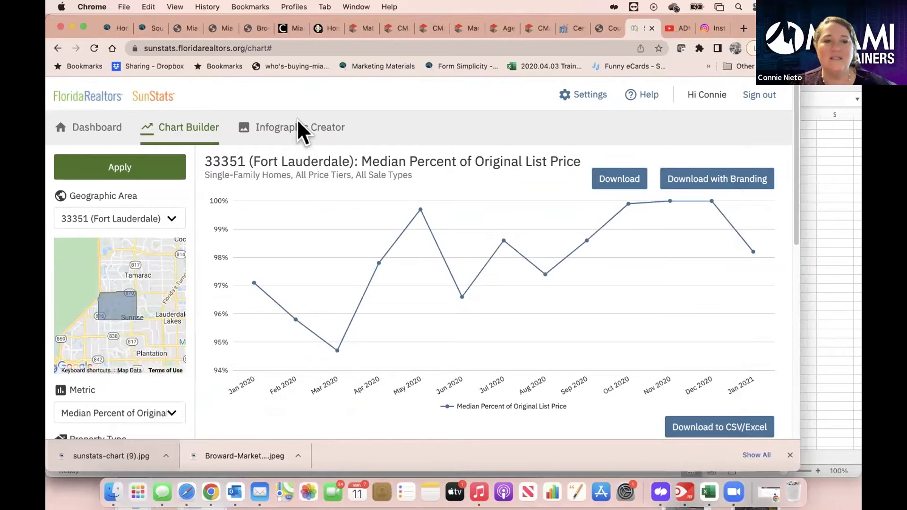
left_click(294, 127)
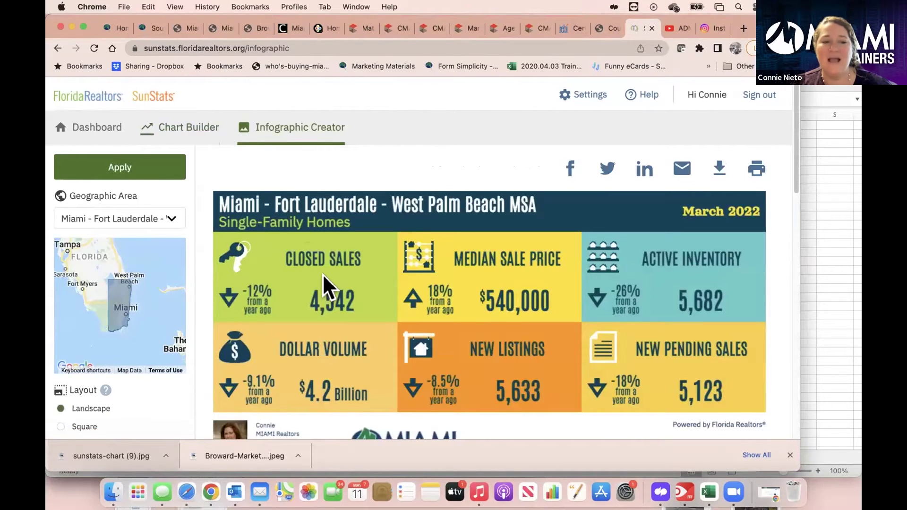
left_click(154, 219)
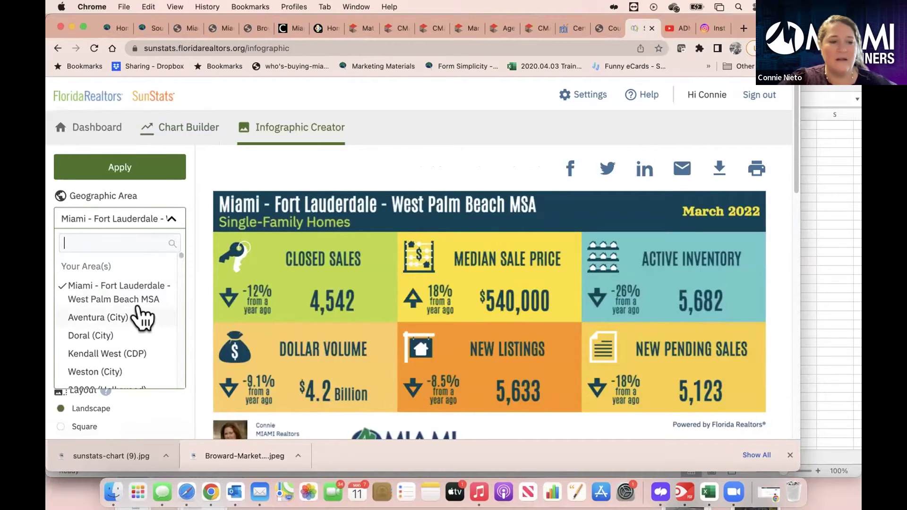
scroll(142, 319, "down", 10)
left_click(118, 267)
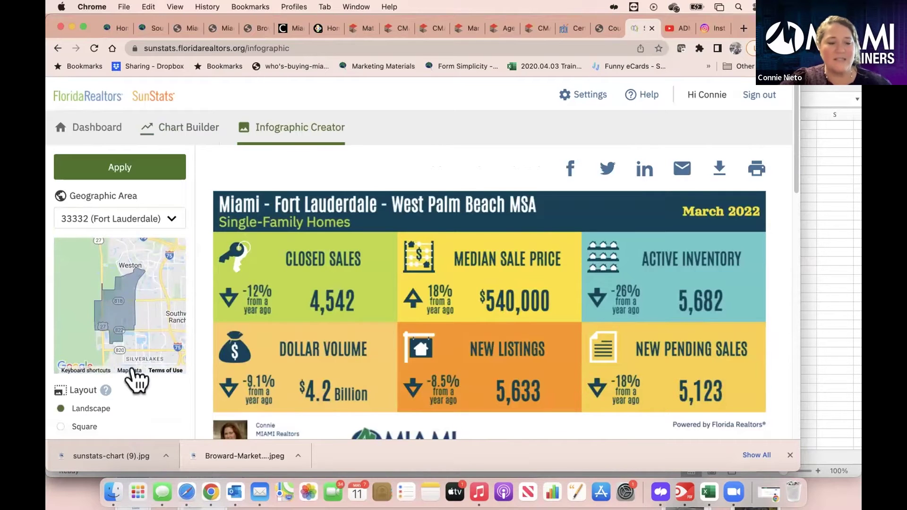
- Review the infographic's layout, template and property type options, and set Metric 1 to Active Inventory
scroll(163, 403, "down", 1)
scroll(164, 404, "down", 5)
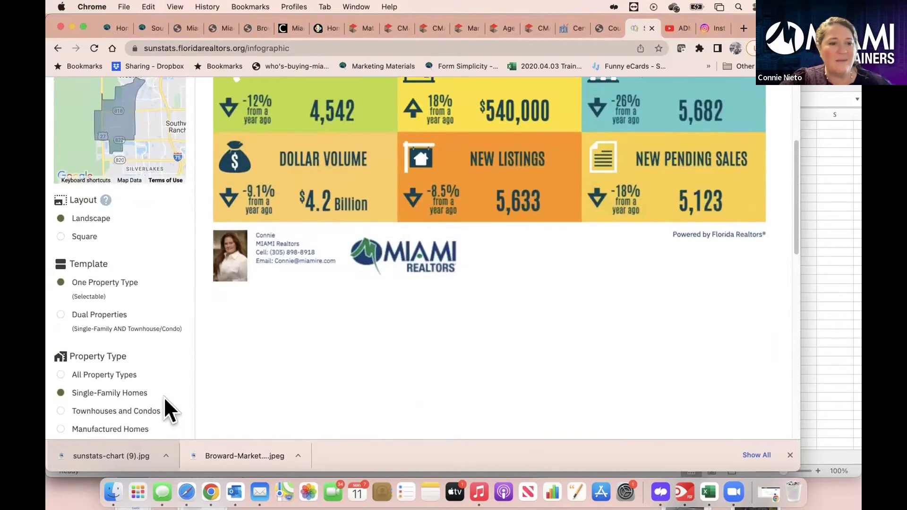
scroll(164, 407, "down", 3)
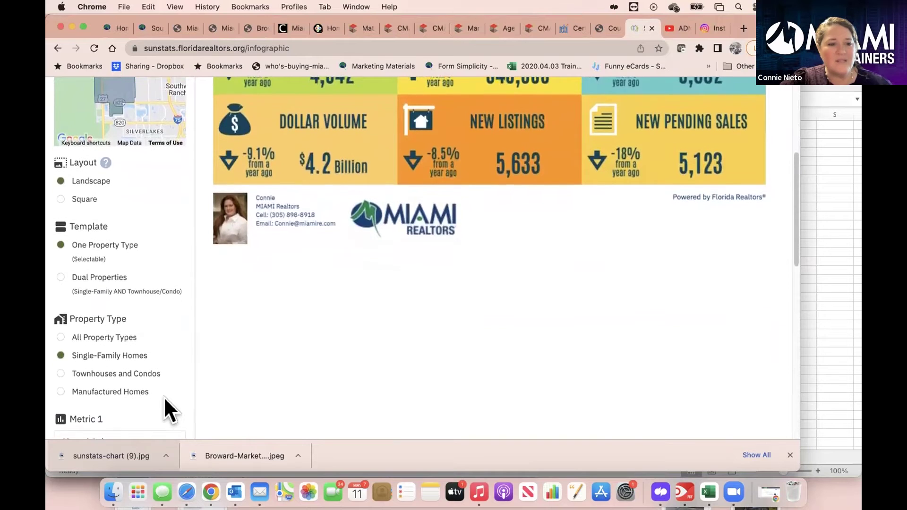
scroll(157, 336, "down", 4)
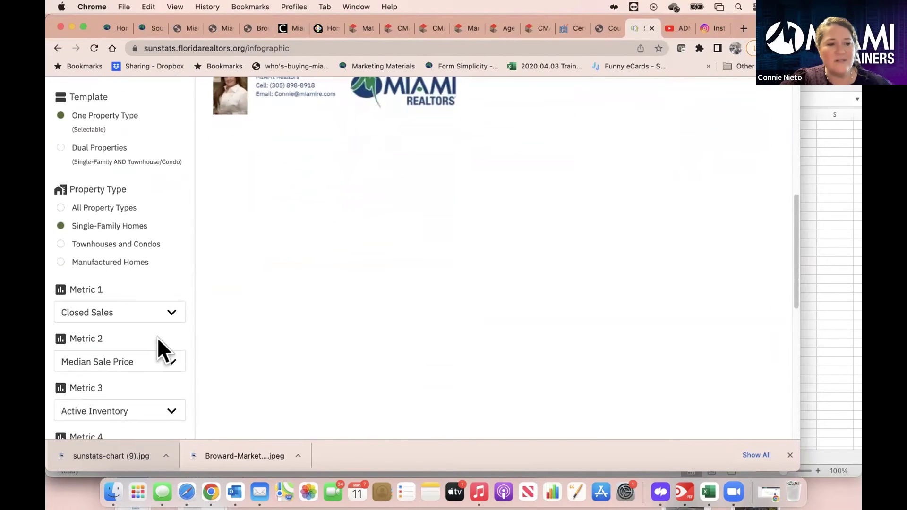
left_click(149, 307)
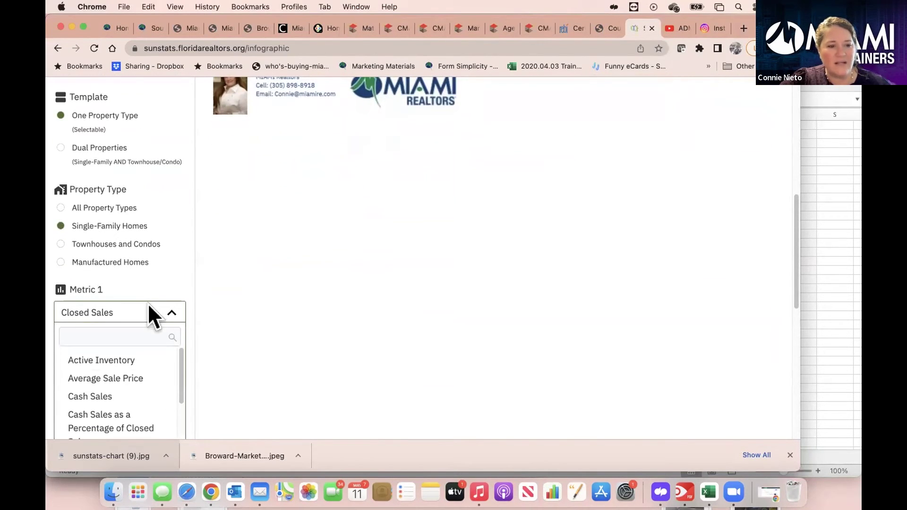
left_click(147, 358)
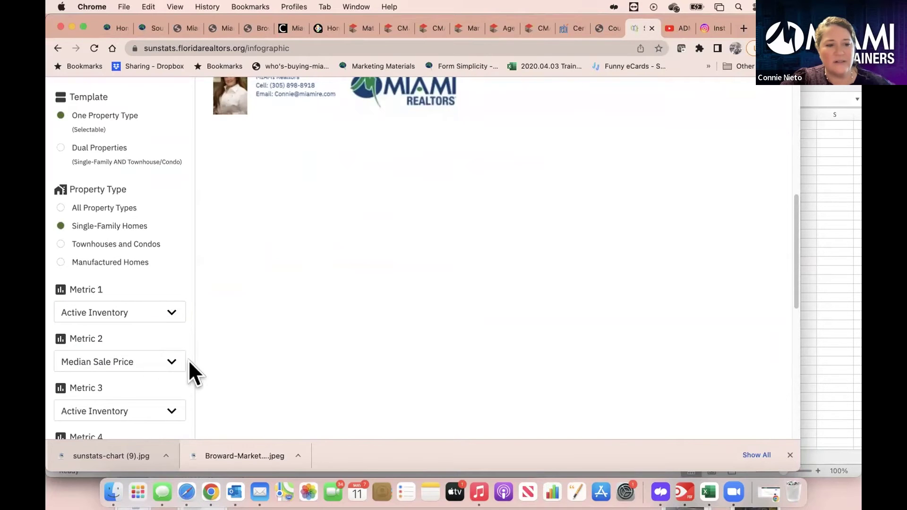
scroll(189, 363, "down", 3)
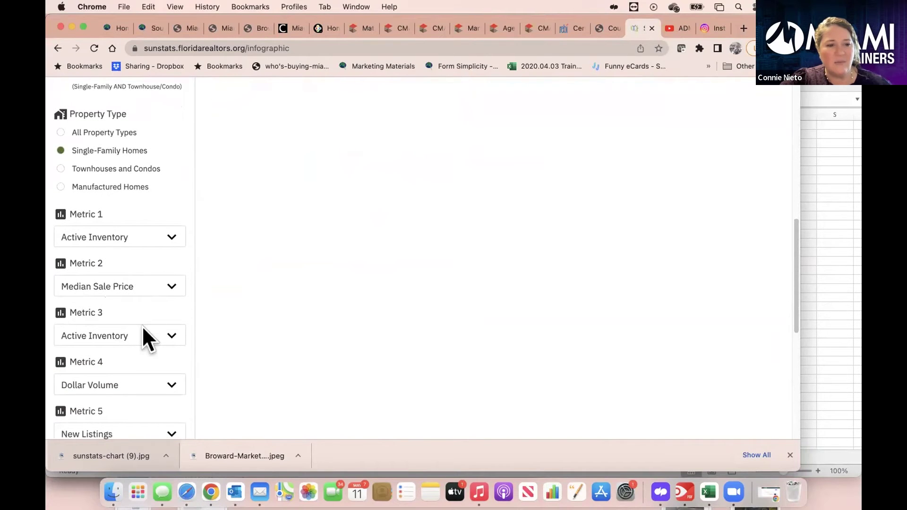
- Set the infographic's Metric 3 to Closed Sales and apply the settings, keeping monthly reporting and branding included
left_click(144, 326)
scroll(134, 388, "down", 3)
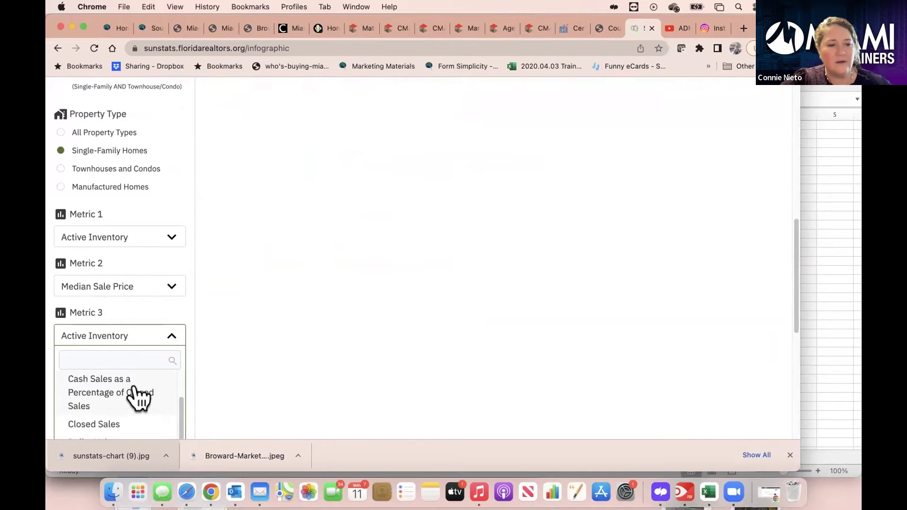
left_click(125, 425)
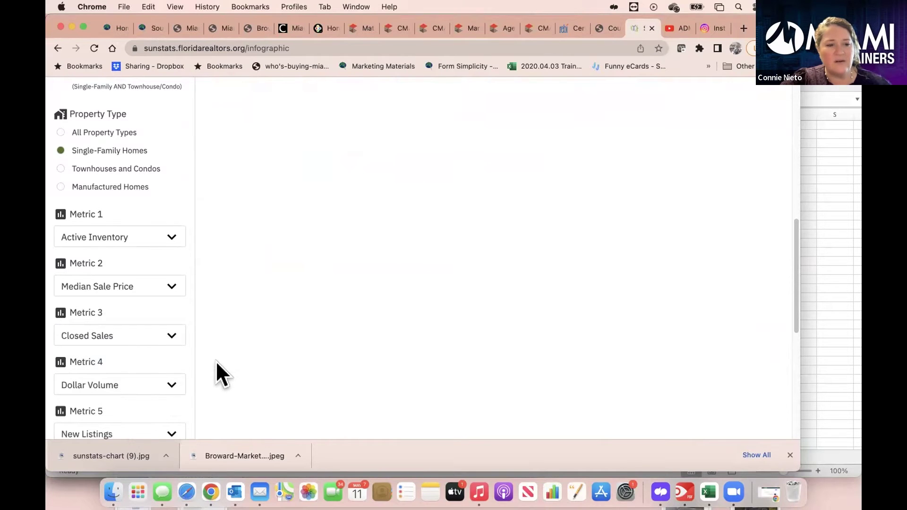
scroll(216, 361, "down", 7)
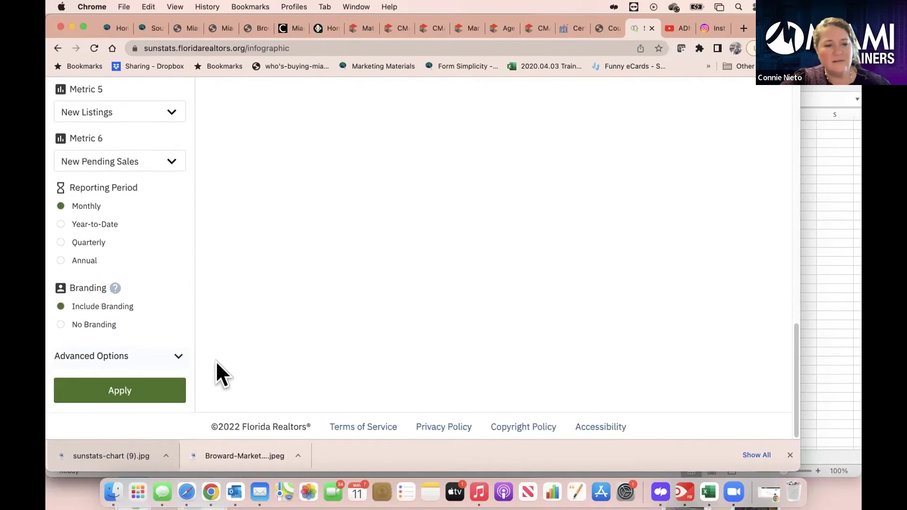
left_click(137, 394)
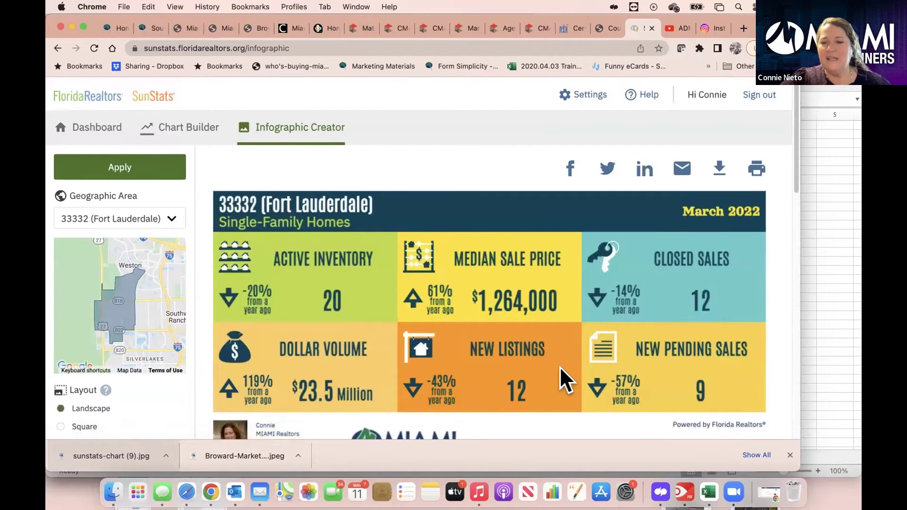
- Share the 33332 infographic to Facebook, choosing a page you manage and the real estate instructor page as the destination
scroll(560, 366, "down", 1)
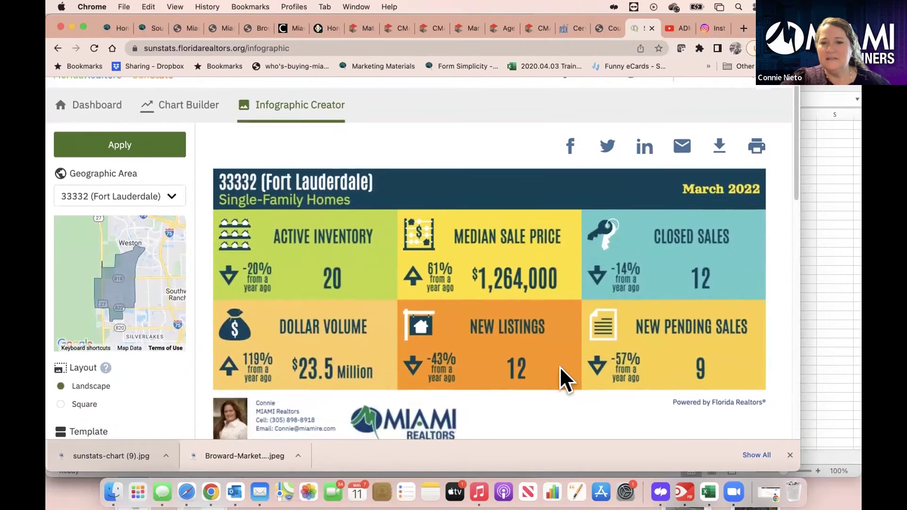
left_click(560, 152)
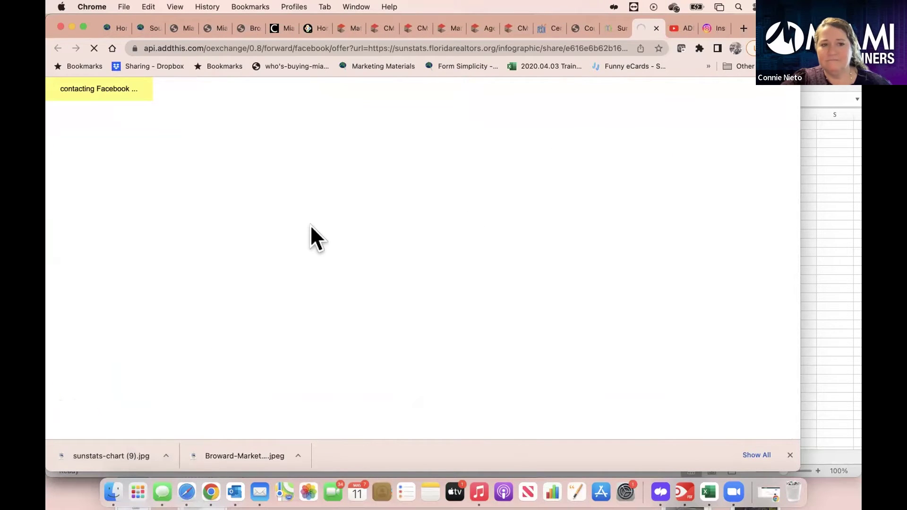
left_click(152, 119)
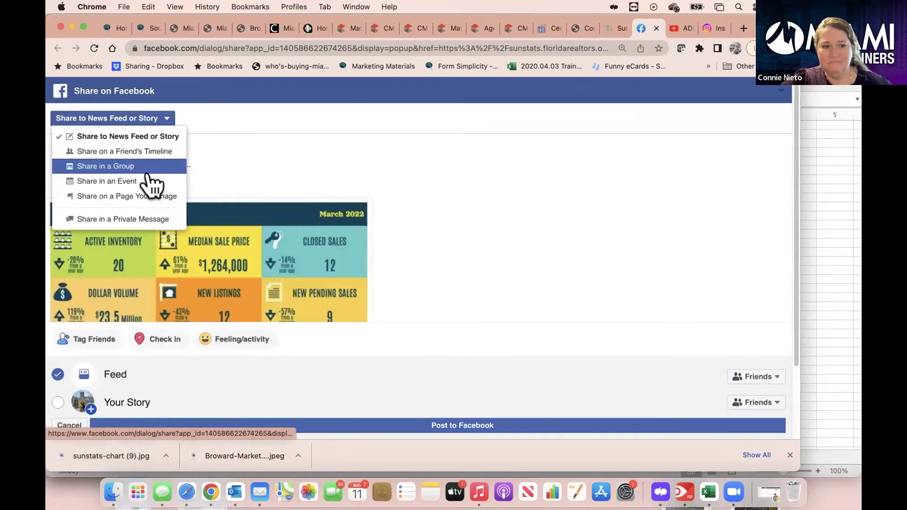
left_click(148, 196)
left_click(142, 148)
left_click(130, 228)
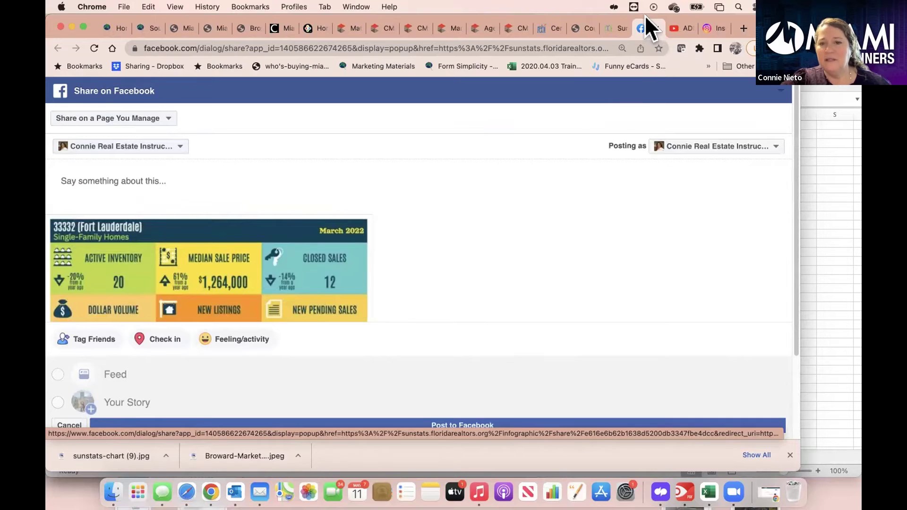
- Return to the infographic to review its share options and branding, and locate the SunStats tile on the MLS dashboard
left_click(617, 26)
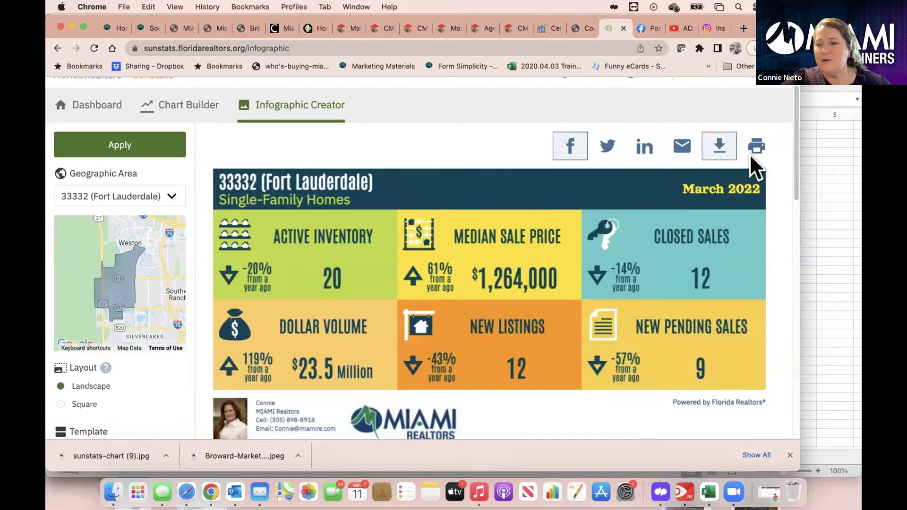
scroll(632, 262, "down", 1)
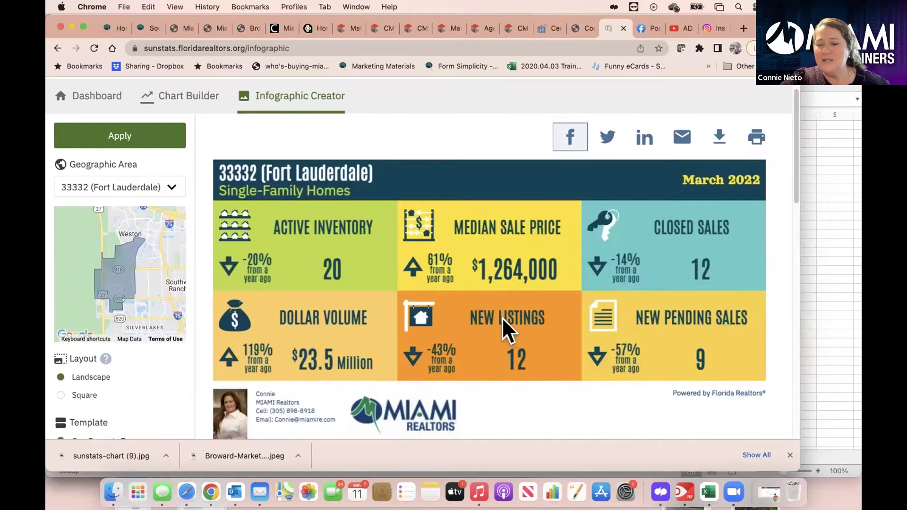
scroll(594, 384, "down", 2)
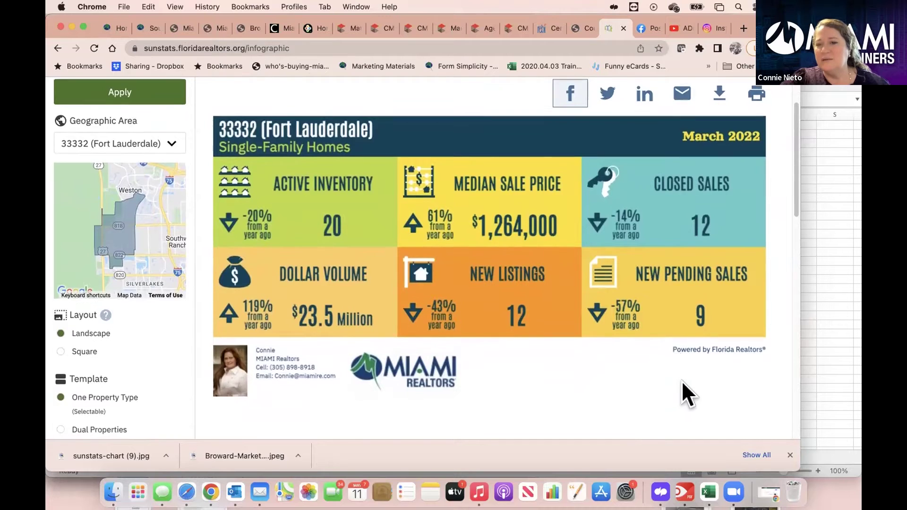
scroll(681, 380, "down", 2)
scroll(681, 380, "up", 5)
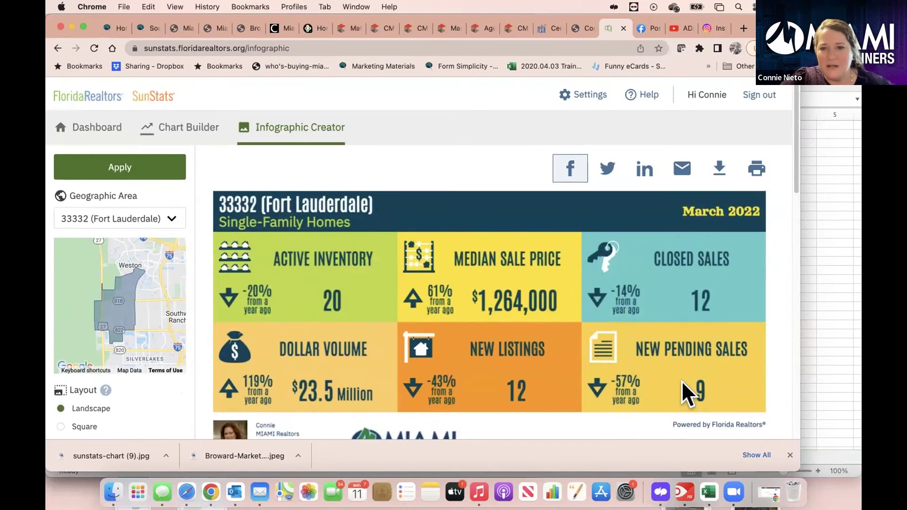
left_click(277, 28)
mouse_move(306, 278)
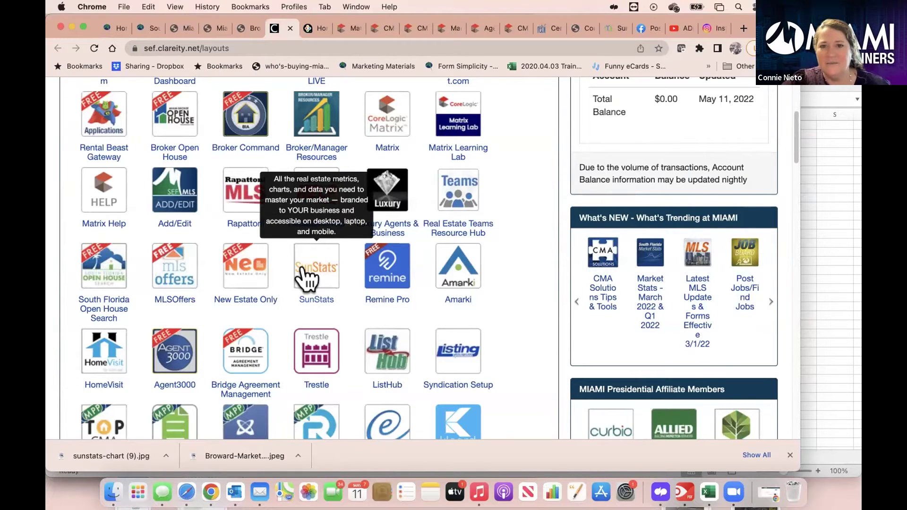
left_click(609, 28)
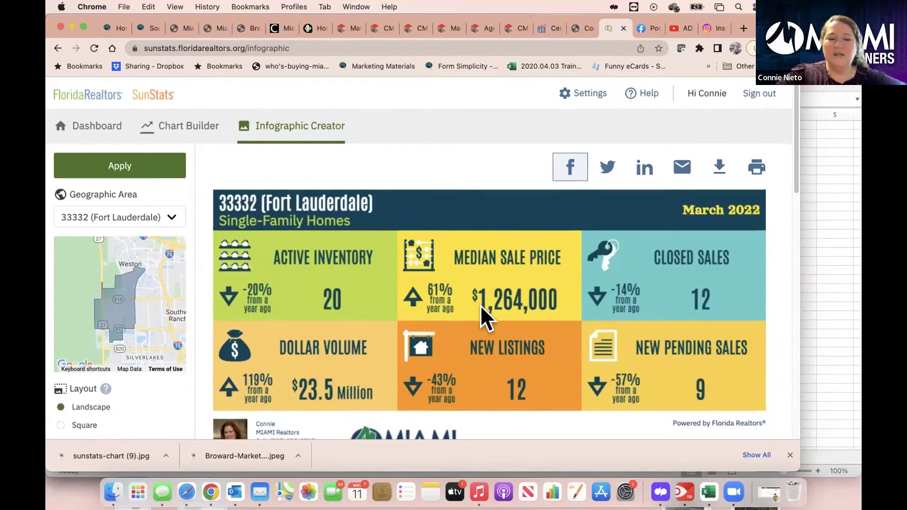
scroll(480, 305, "down", 5)
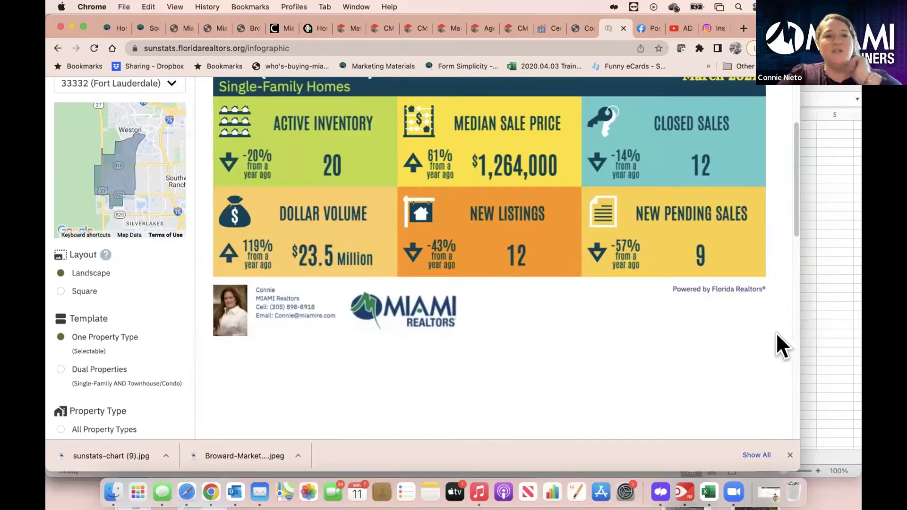
- Switch to RPR, change the search to Commercial and search for properties in Fort Lauderdale, FL 33332
left_click(316, 28)
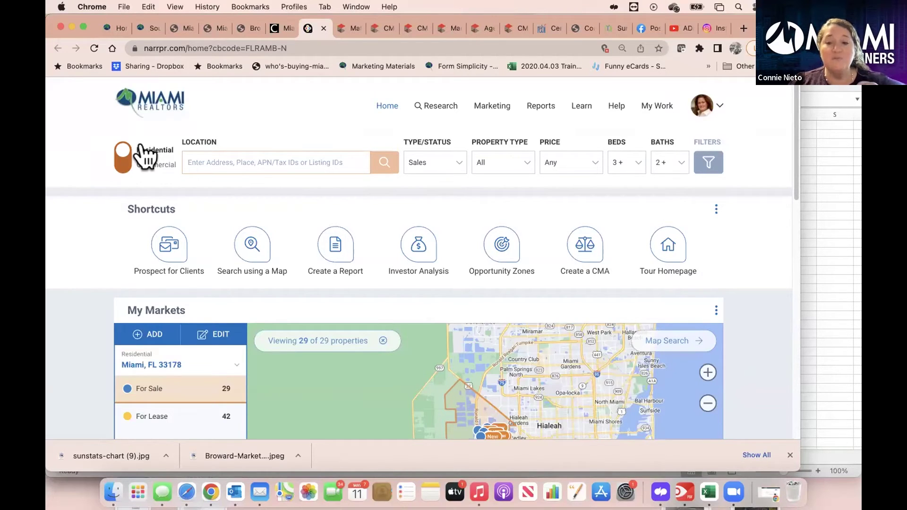
left_click(123, 163)
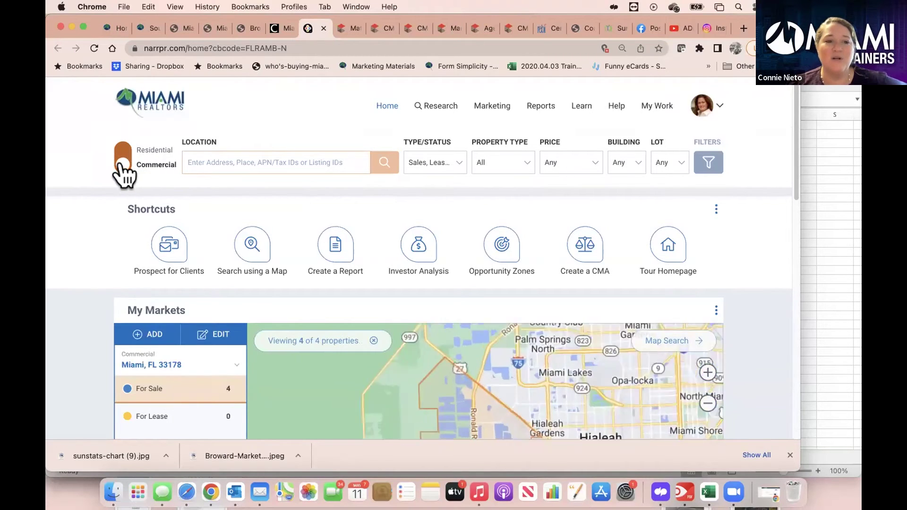
left_click(210, 158)
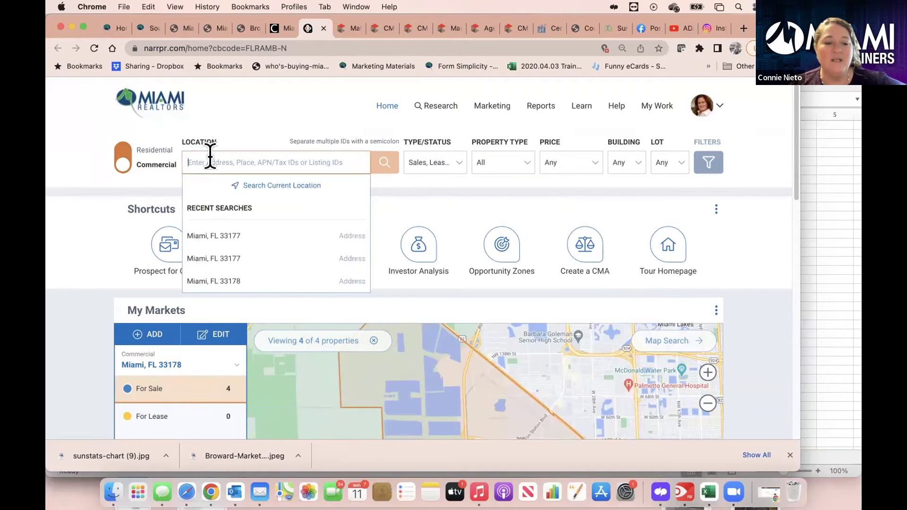
type("33332")
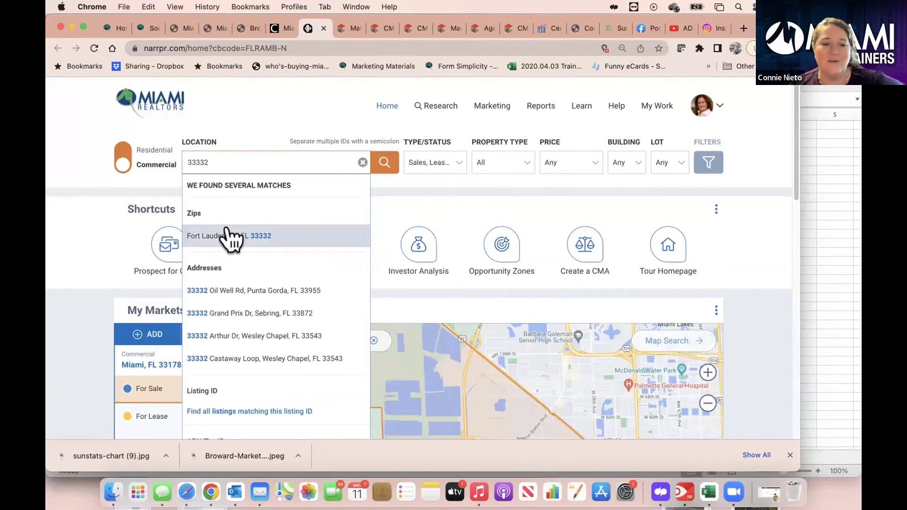
left_click(229, 231)
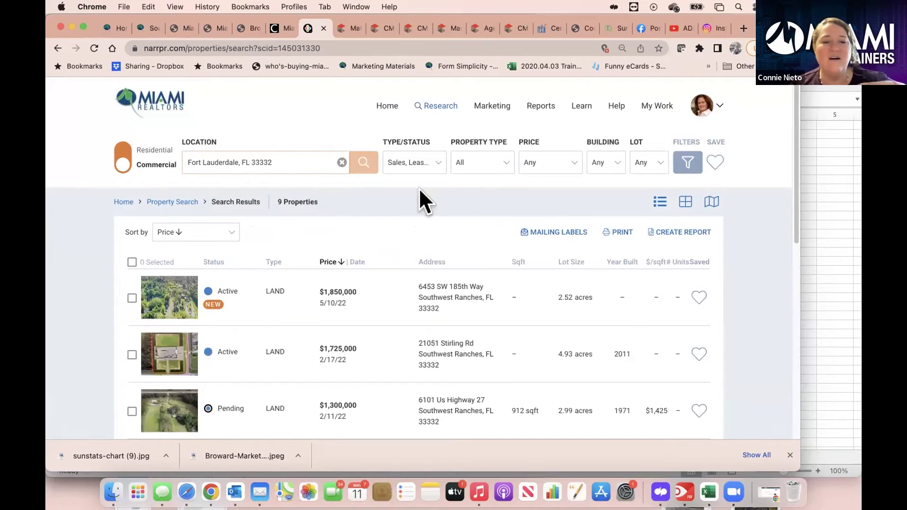
- Start creating a report from the search results and preview the sample Trade Area Report
left_click(675, 231)
scroll(673, 232, "down", 3)
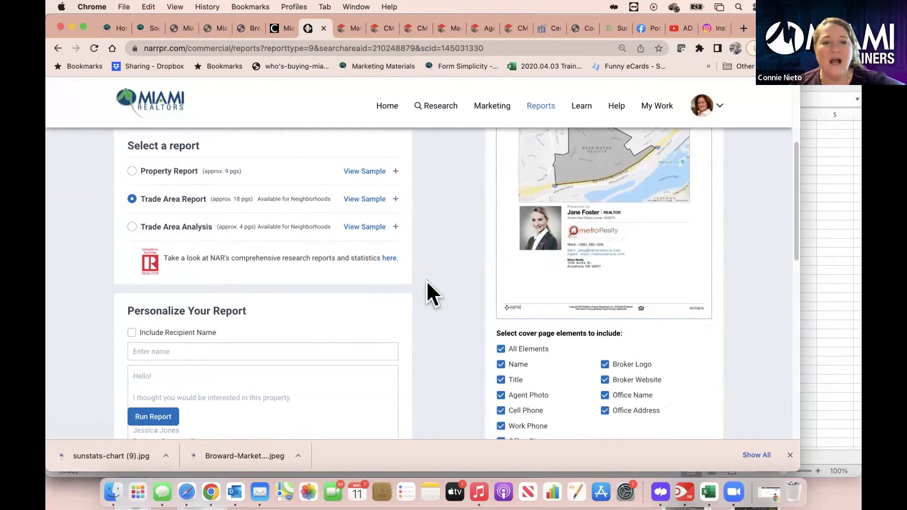
left_click(363, 200)
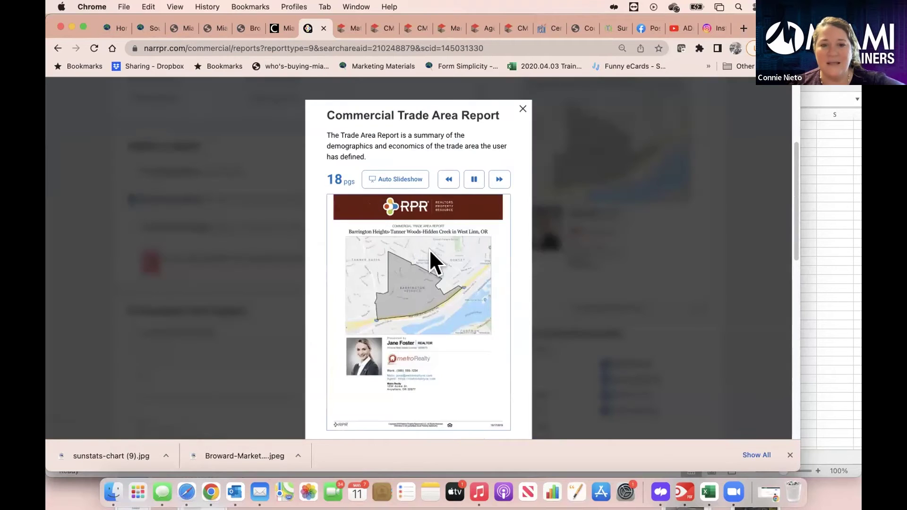
left_click(496, 180)
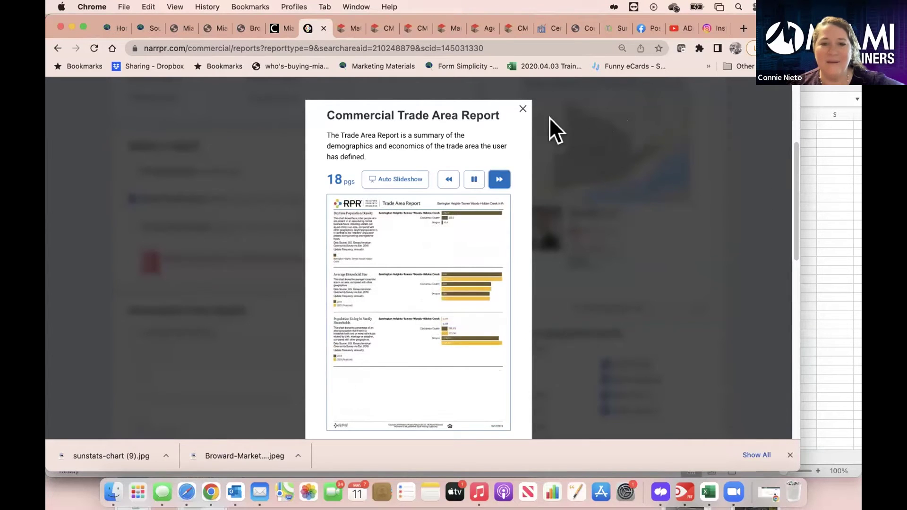
left_click(522, 108)
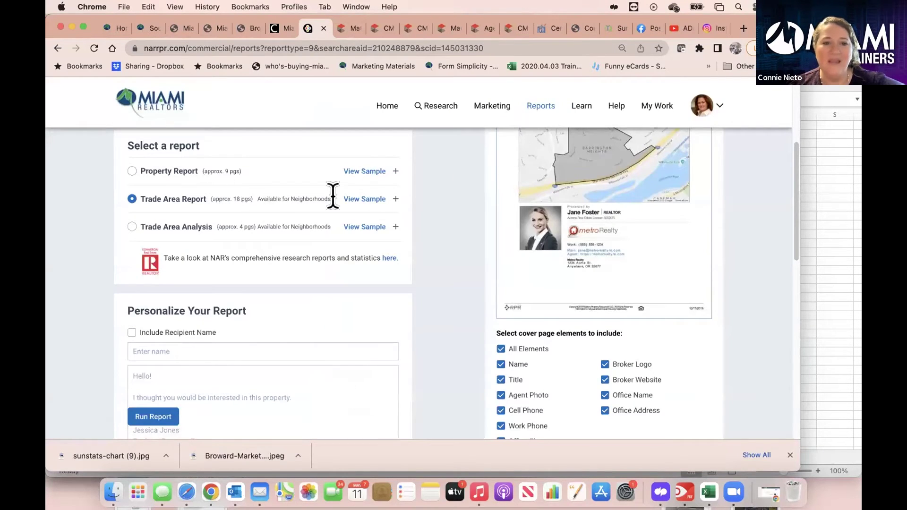
- Run the Commercial Trade Area Report for Fort Lauderdale, FL 33332 and dismiss the report generation message
left_click(219, 344)
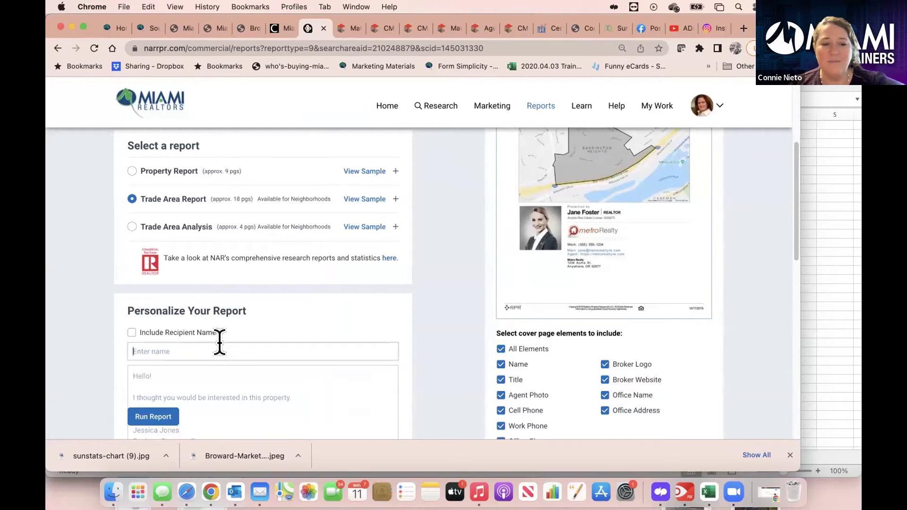
left_click(152, 418)
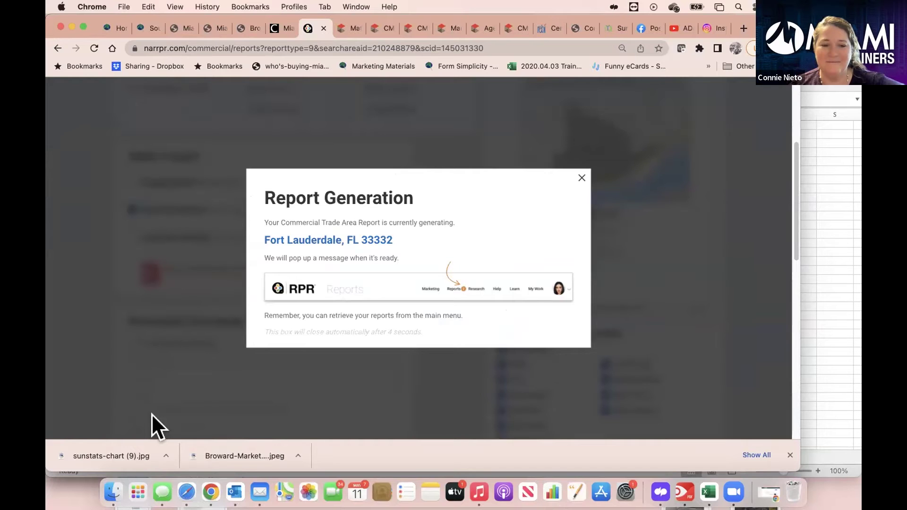
left_click(581, 178)
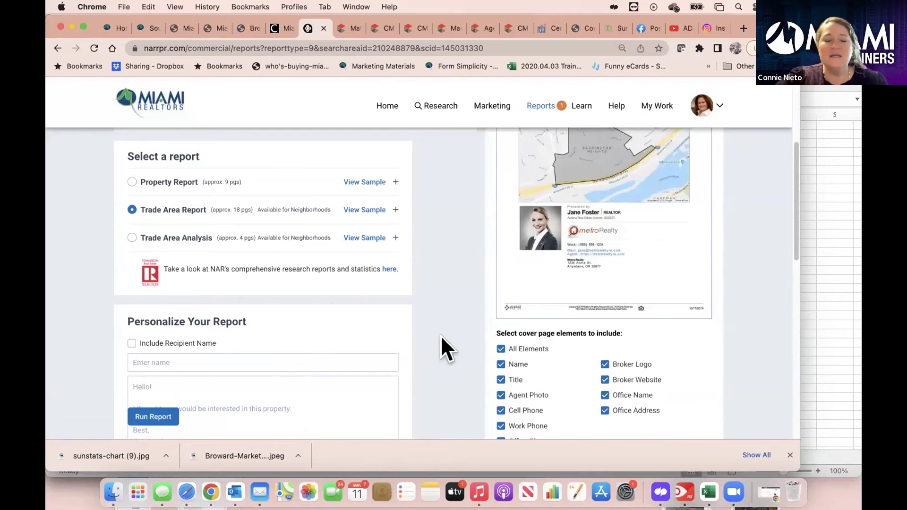
- Examine the report options for the existing Miami, FL 33177 Commercial Trade Area Report
scroll(440, 335, "up", 5)
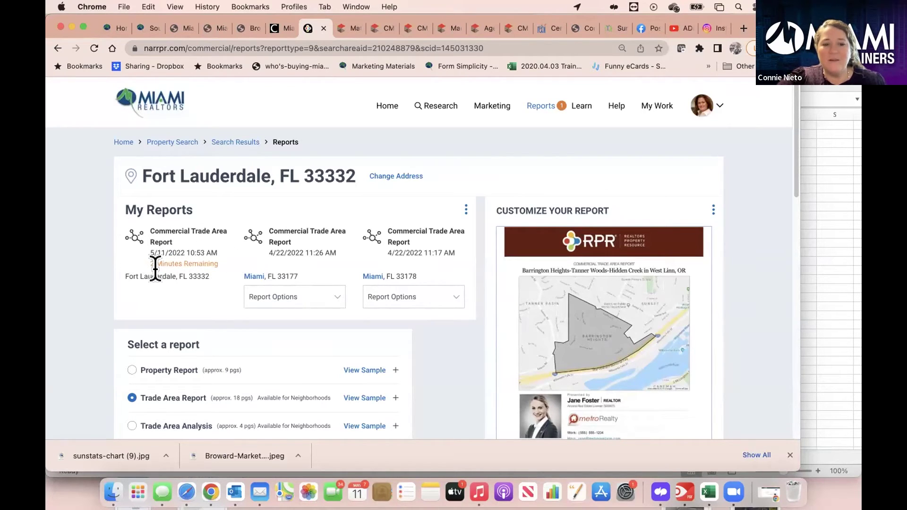
left_click(307, 304)
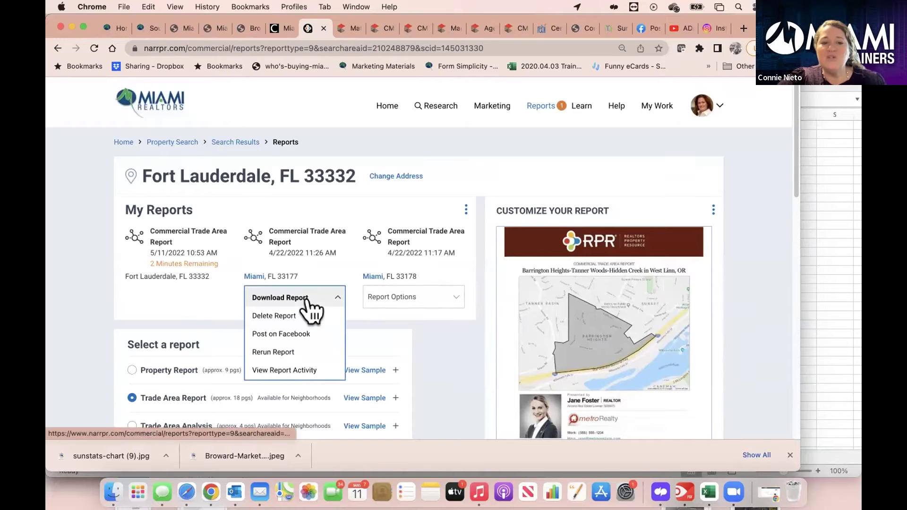
left_click(305, 370)
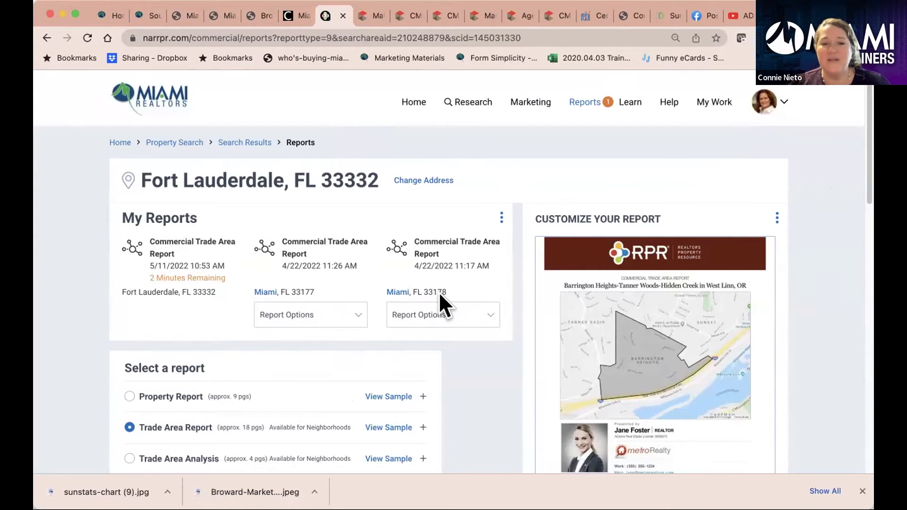
- Download the existing Miami, FL 33178 Commercial Trade Area Report and review its cover page's map and contact details
left_click(427, 316)
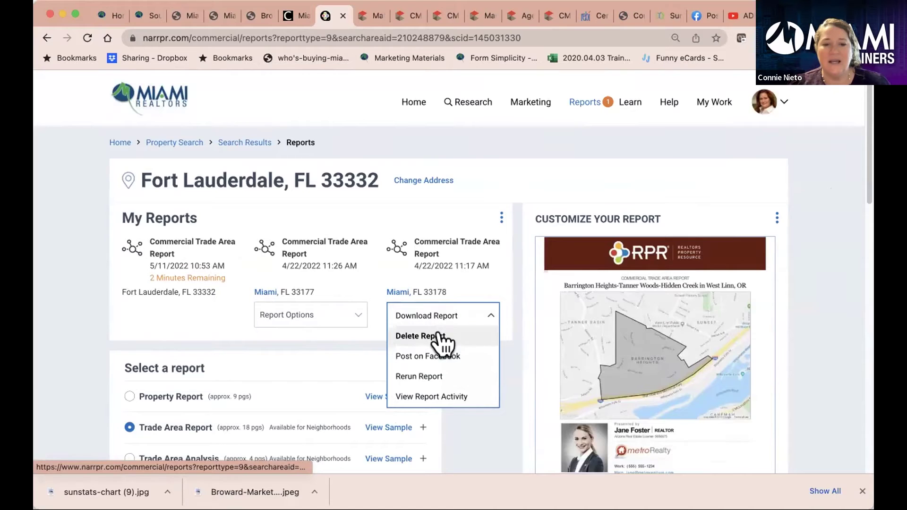
left_click(437, 314)
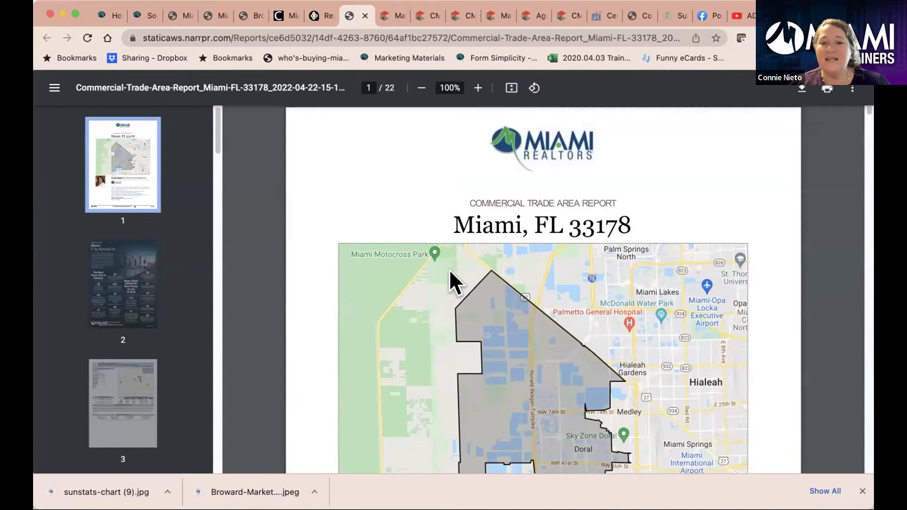
scroll(561, 367, "down", 3)
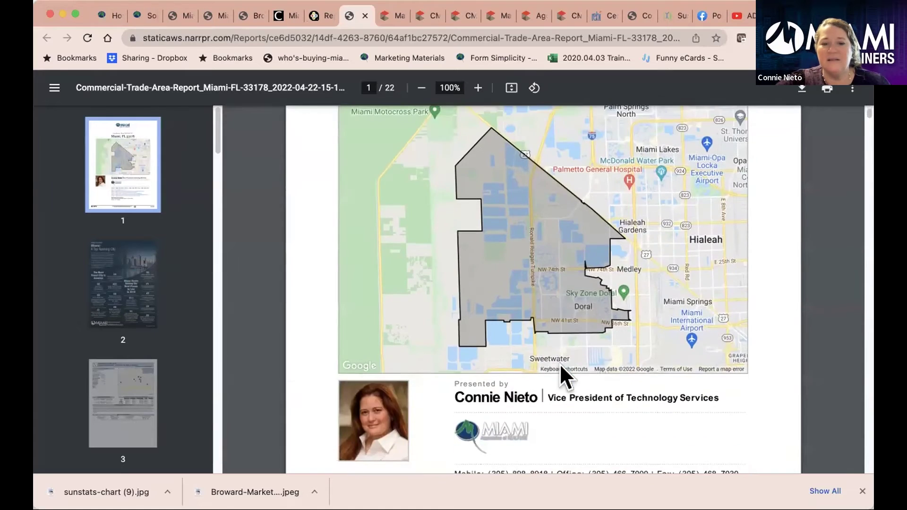
scroll(560, 367, "down", 2)
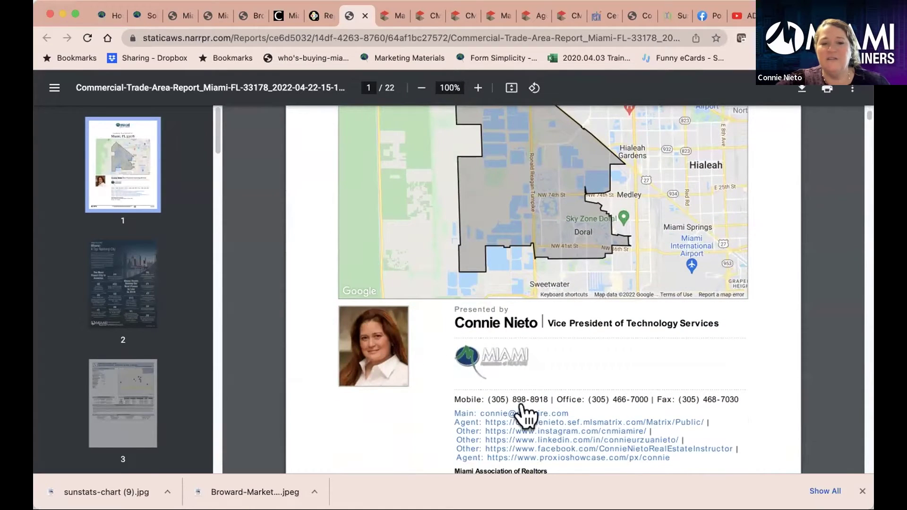
scroll(590, 379, "down", 2)
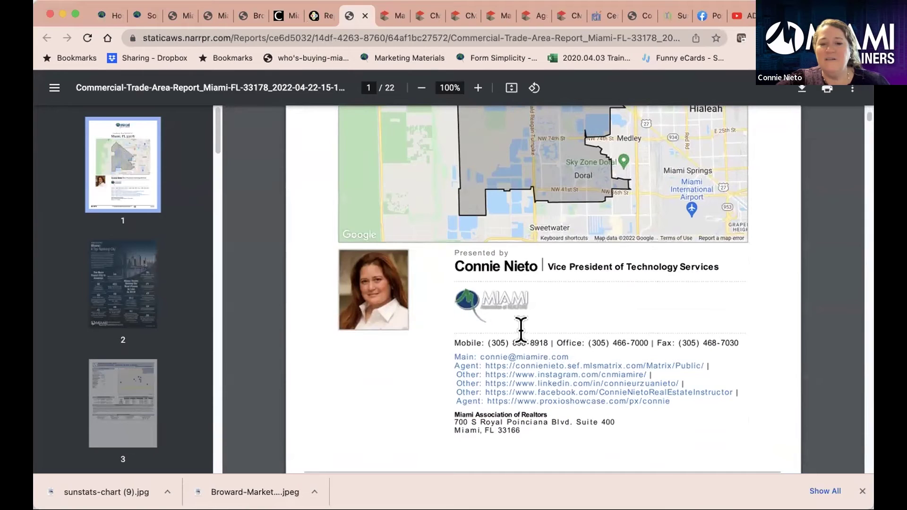
- Open the Facebook link in the cover page's contact details, then return to the Miami, FL 33178 report's contact section
left_click(604, 392)
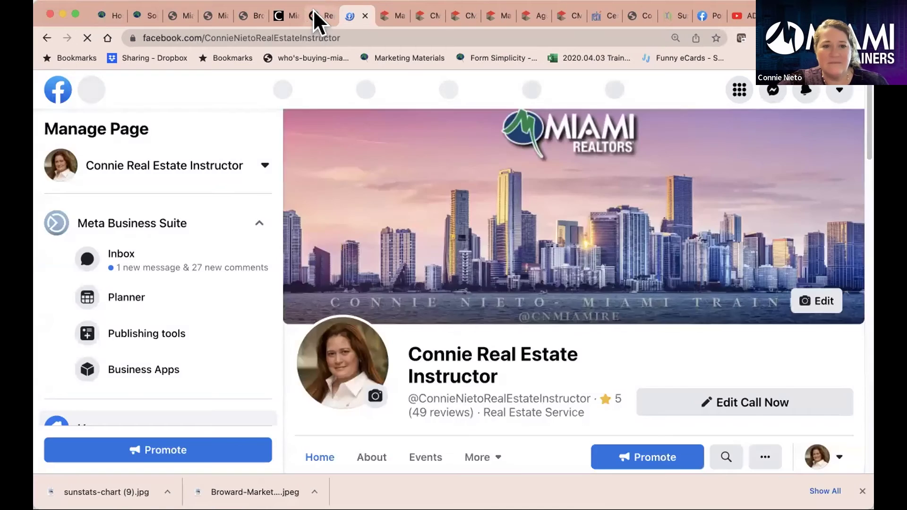
left_click(315, 16)
left_click(351, 14)
left_click(43, 38)
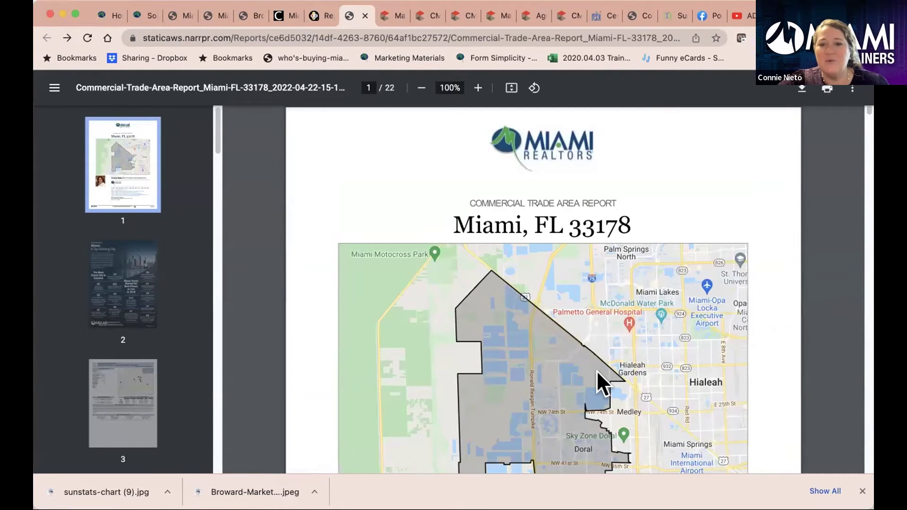
scroll(597, 370, "down", 5)
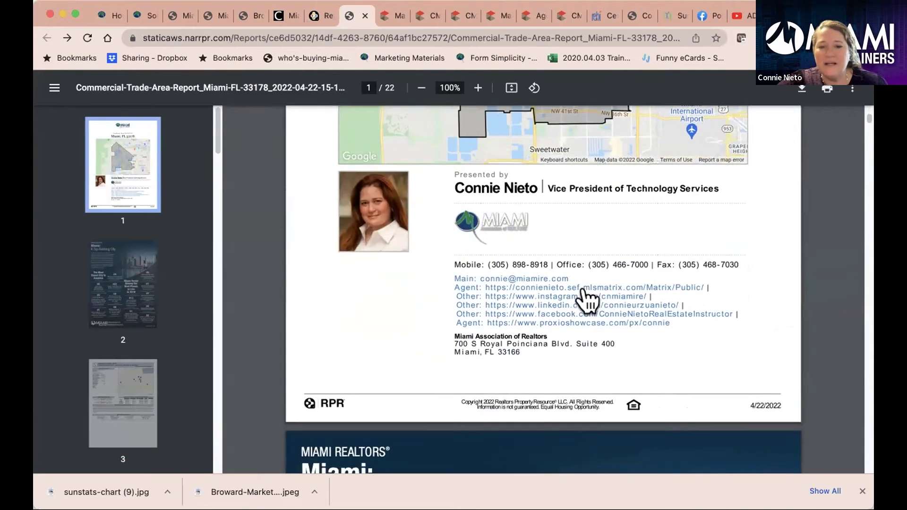
- Review the inserted Miami: A Top Ranking City flyer on page 2 and the Comparable Properties Report on page 3
left_click(122, 267)
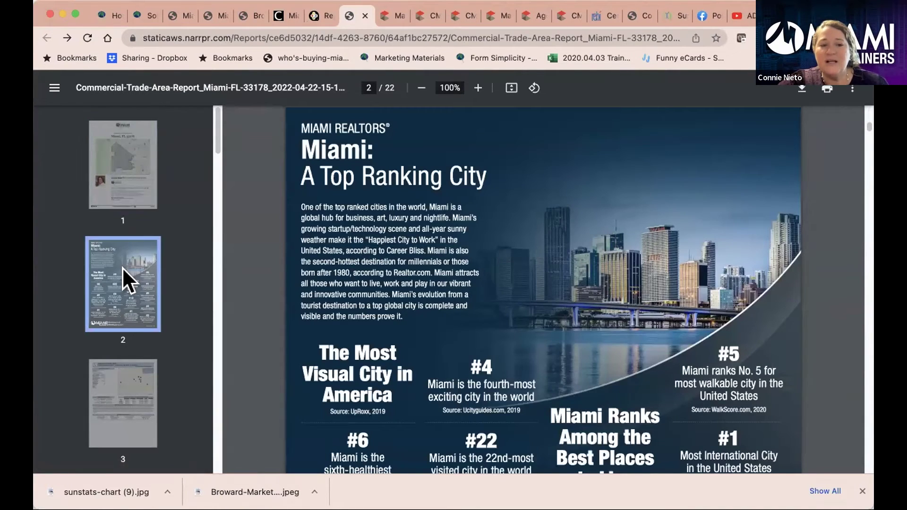
left_click(124, 393)
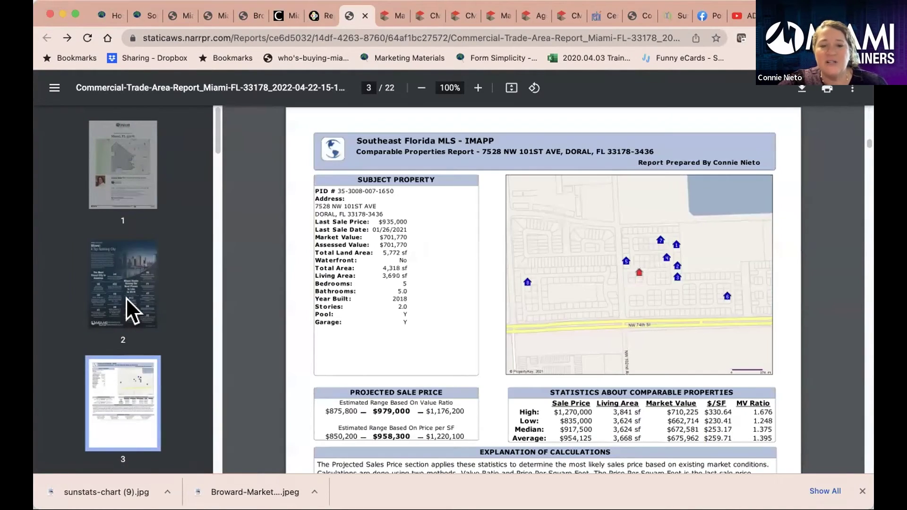
left_click(126, 296)
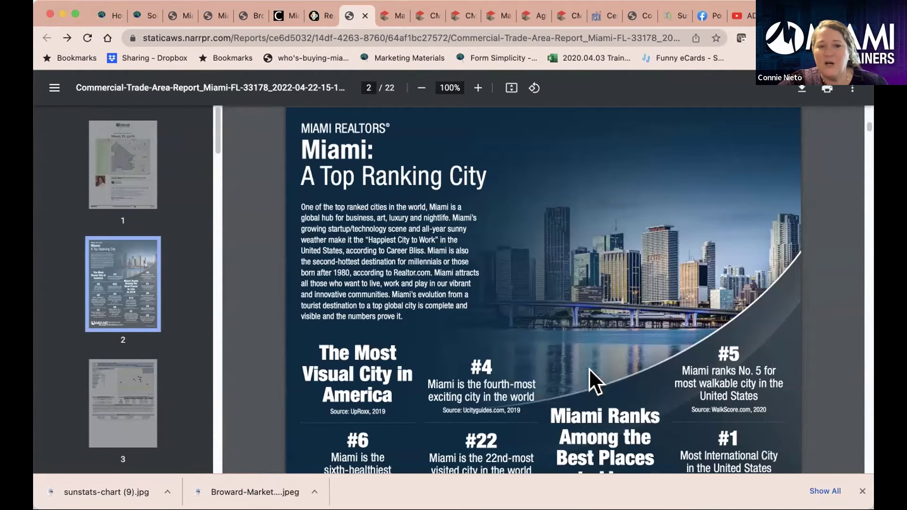
scroll(600, 373, "down", 1)
scroll(600, 373, "down", 4)
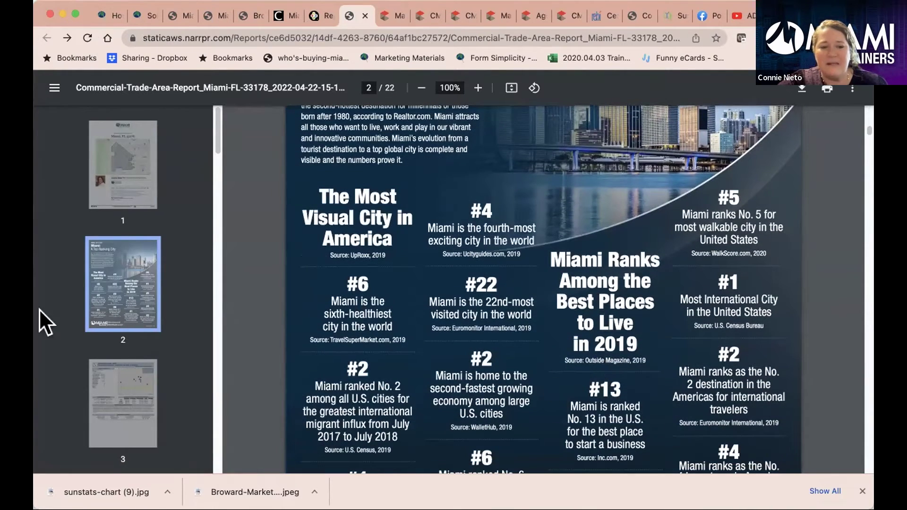
- Examine the analysis criteria, consumer segmentation and Top Tapestry Segments table on page 5 of the Miami, FL 33178 report
scroll(124, 349, "down", 5)
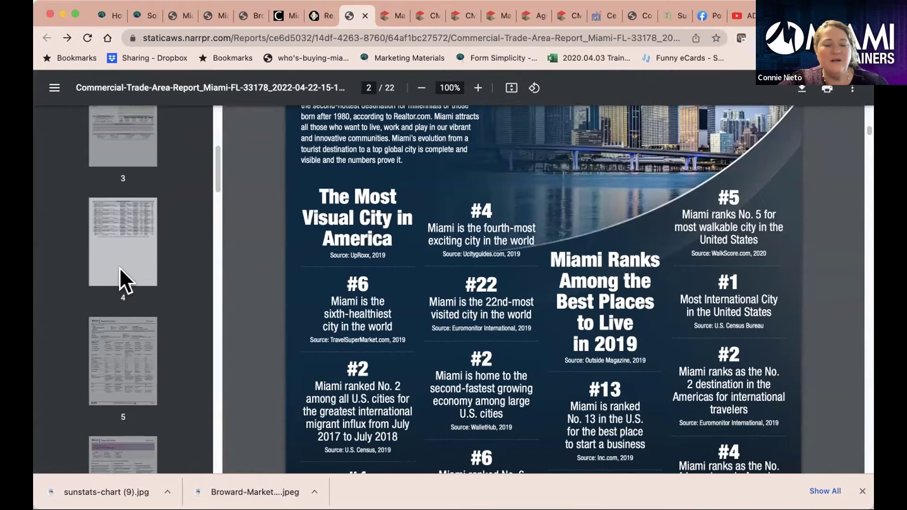
left_click(121, 354)
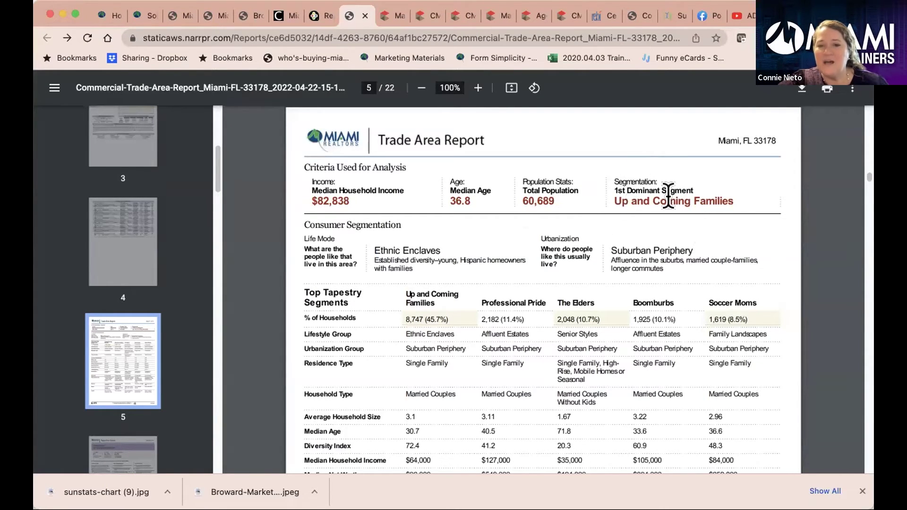
scroll(475, 334, "down", 3)
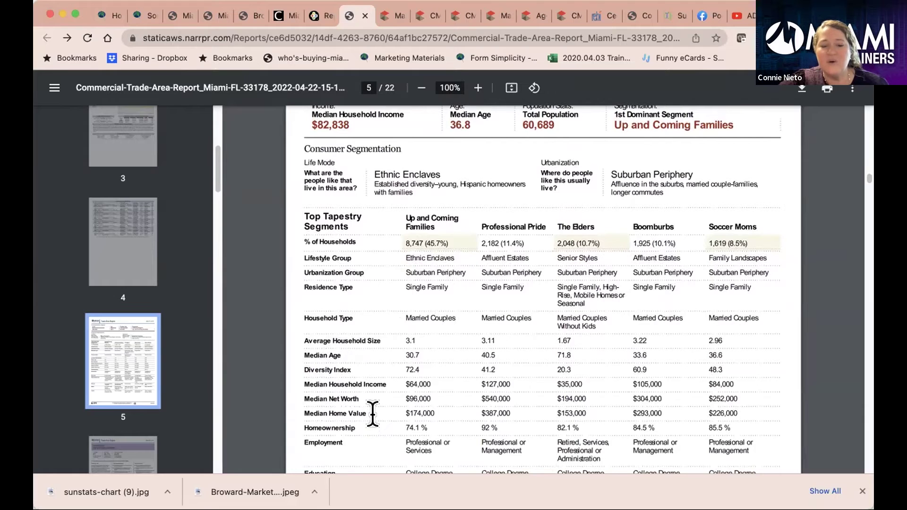
scroll(373, 413, "down", 1)
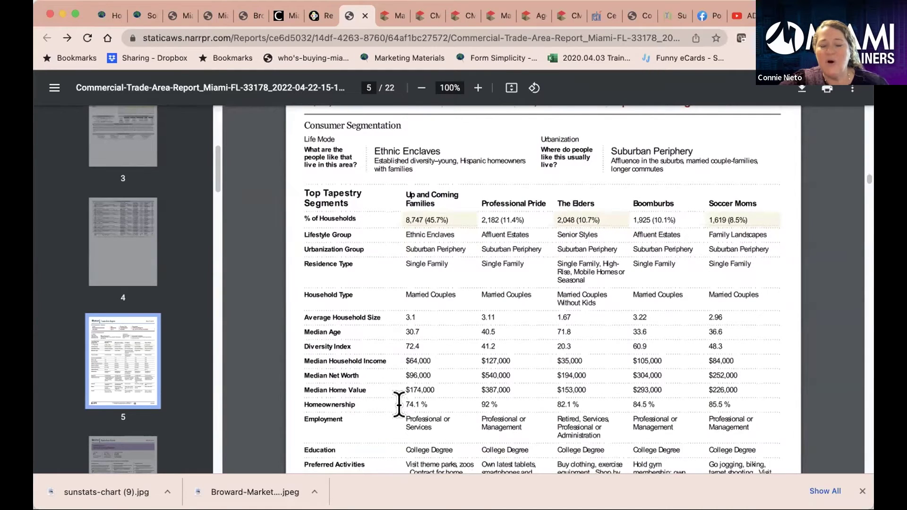
scroll(441, 405, "down", 3)
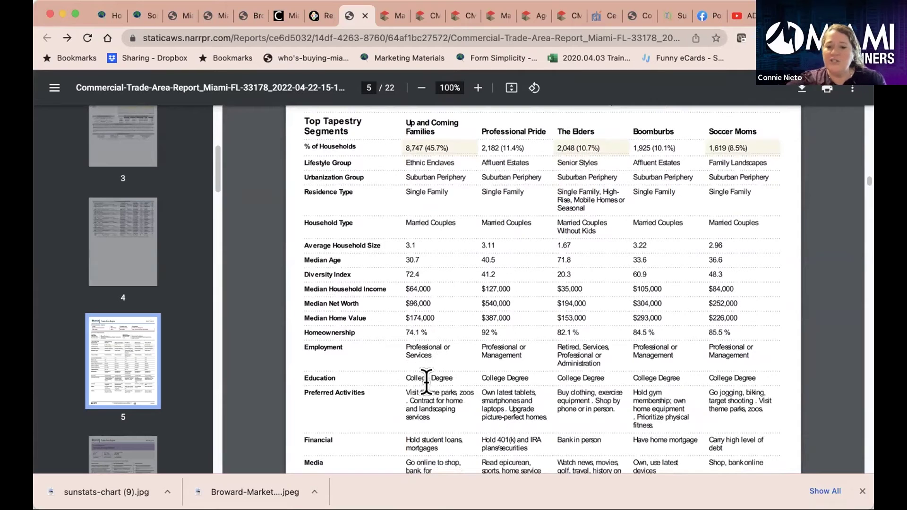
scroll(449, 383, "up", 4)
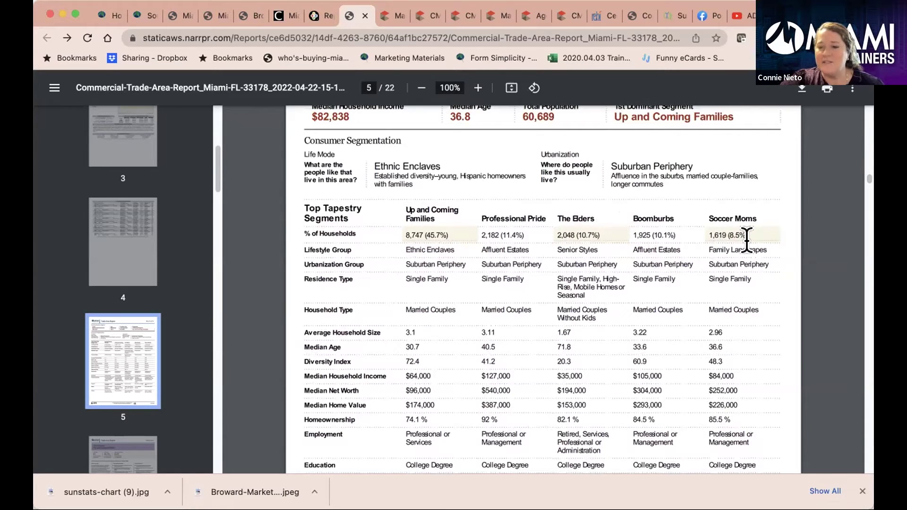
scroll(519, 349, "down", 10)
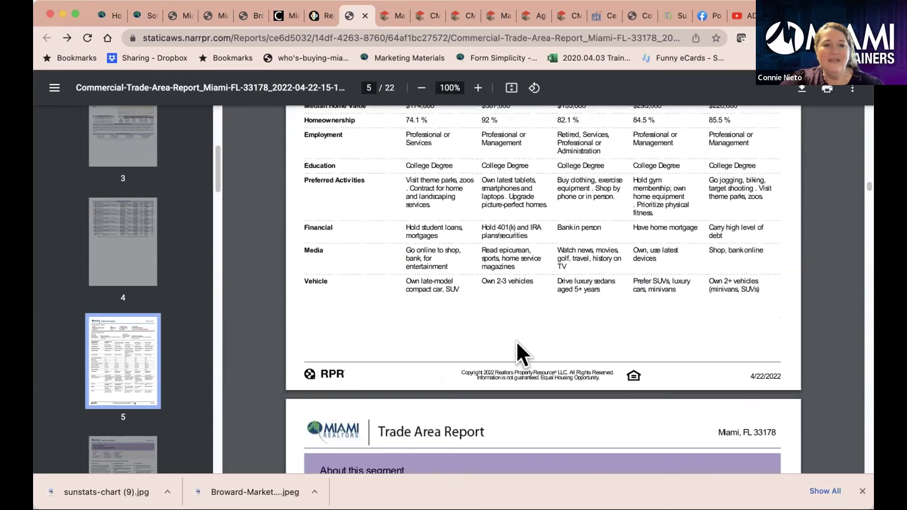
- Read the Up and Coming Families segment overview on page 6, including its neighborhood, socioeconomic traits and market profile
scroll(520, 350, "down", 4)
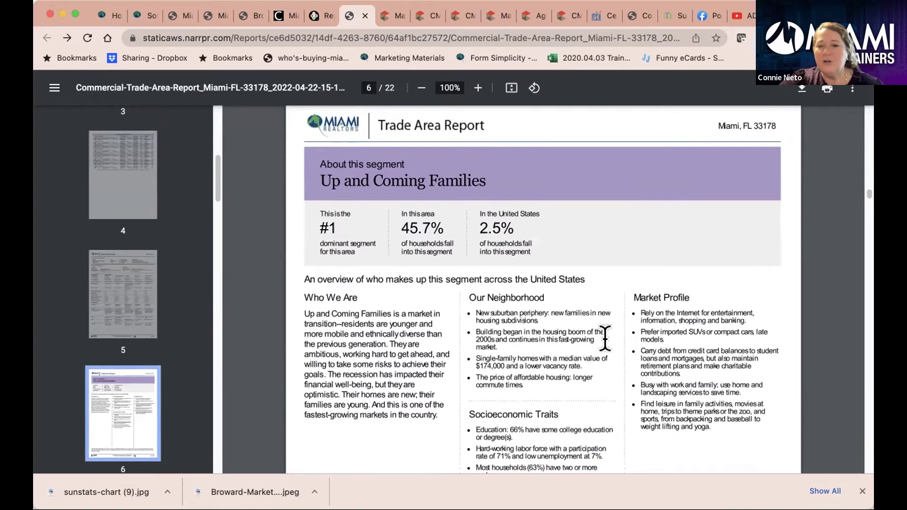
scroll(685, 407, "down", 2)
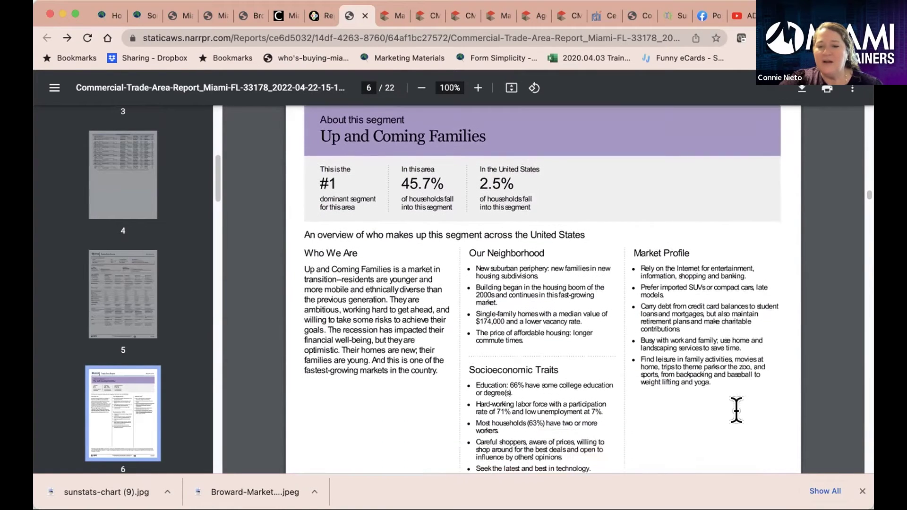
scroll(735, 409, "down", 5)
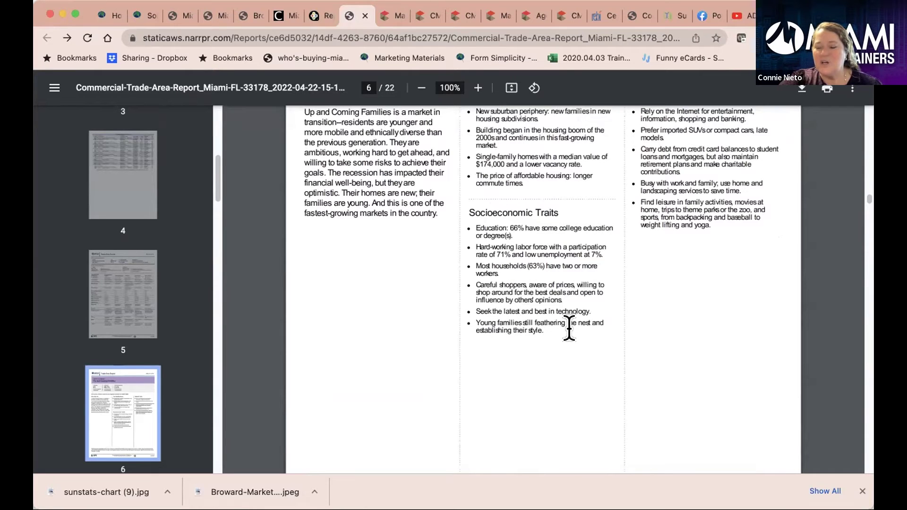
- Download the generated Fort Lauderdale, FL 33332 Commercial Trade Area Report and examine the Top Tapestry Segments table on page 5
left_click(324, 16)
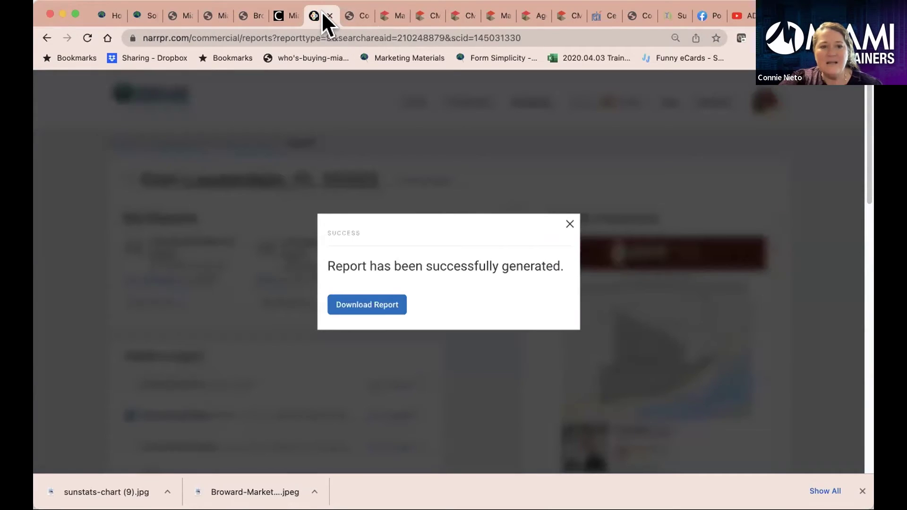
left_click(364, 304)
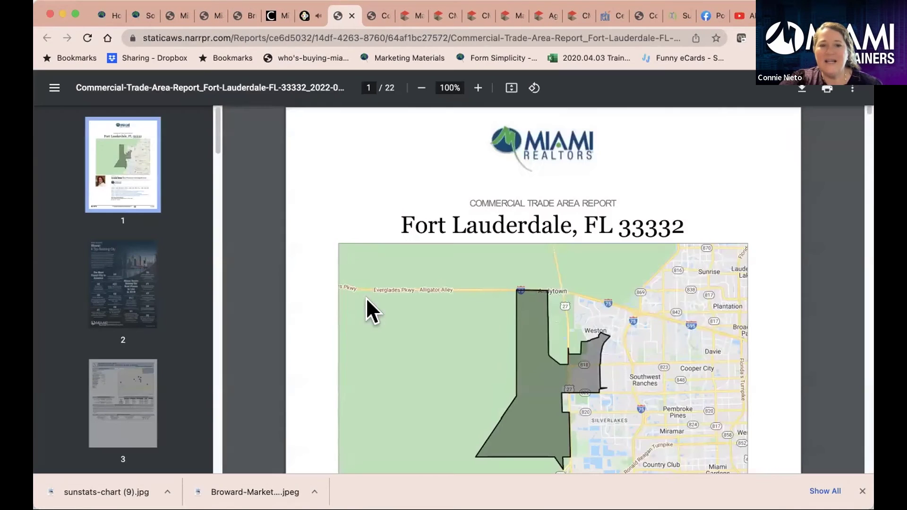
scroll(175, 353, "down", 7)
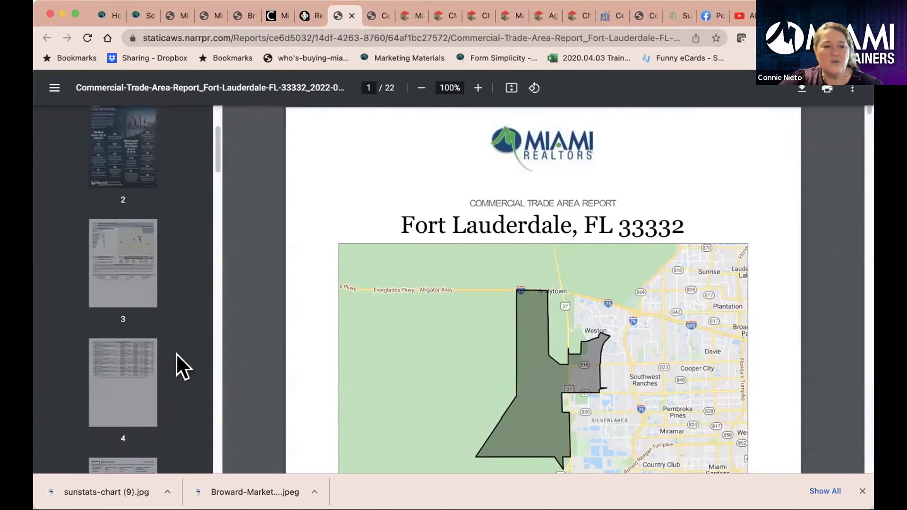
left_click(94, 289)
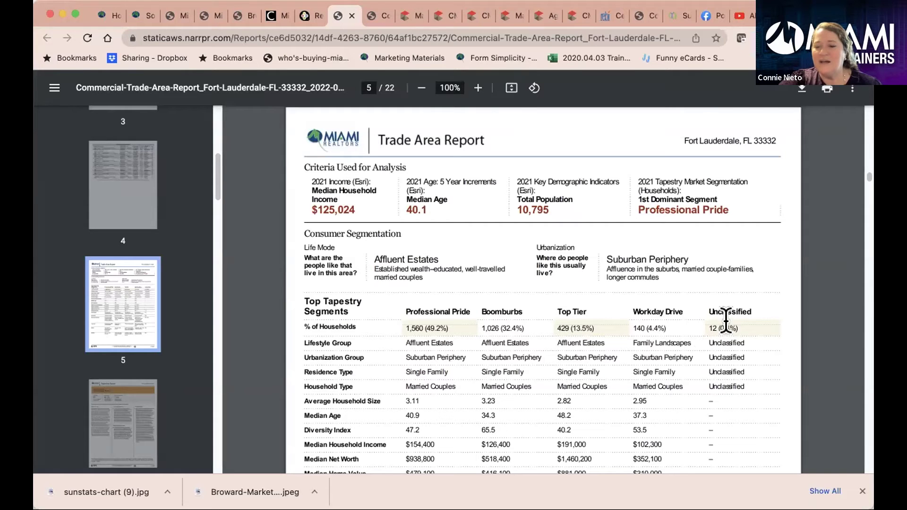
scroll(524, 395, "down", 3)
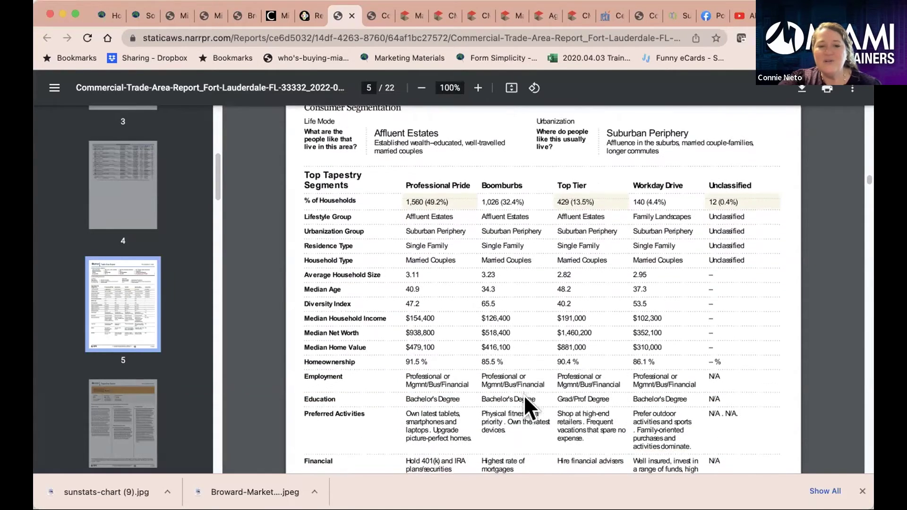
scroll(524, 395, "down", 2)
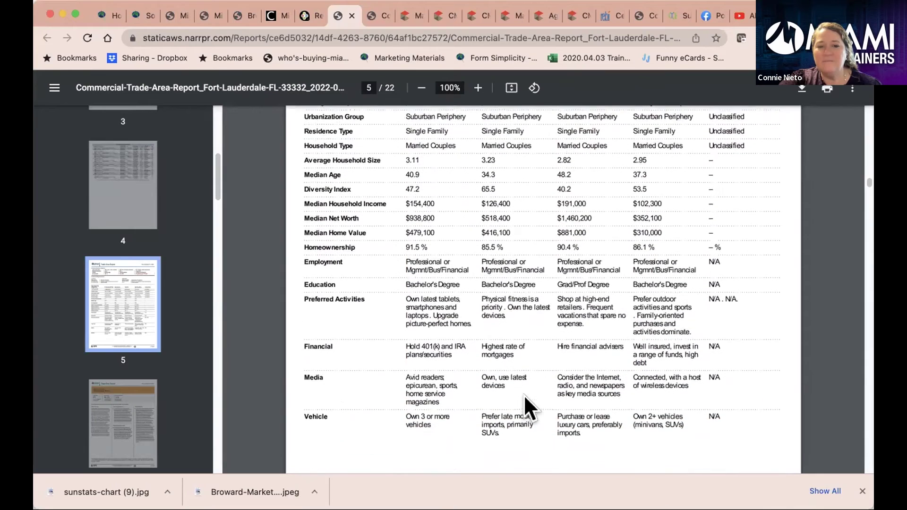